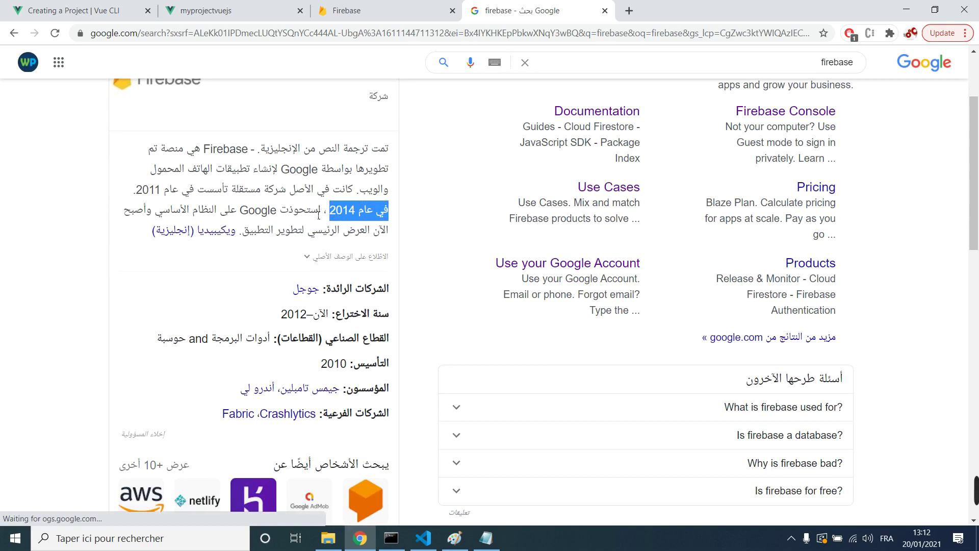
# Step: Read through the Firebase knowledge panel, then bring the Firebase homepage tab to the front
pyautogui.moveTo(323, 213); pyautogui.dragTo(201, 212)
pyautogui.doubleClick(257, 210)
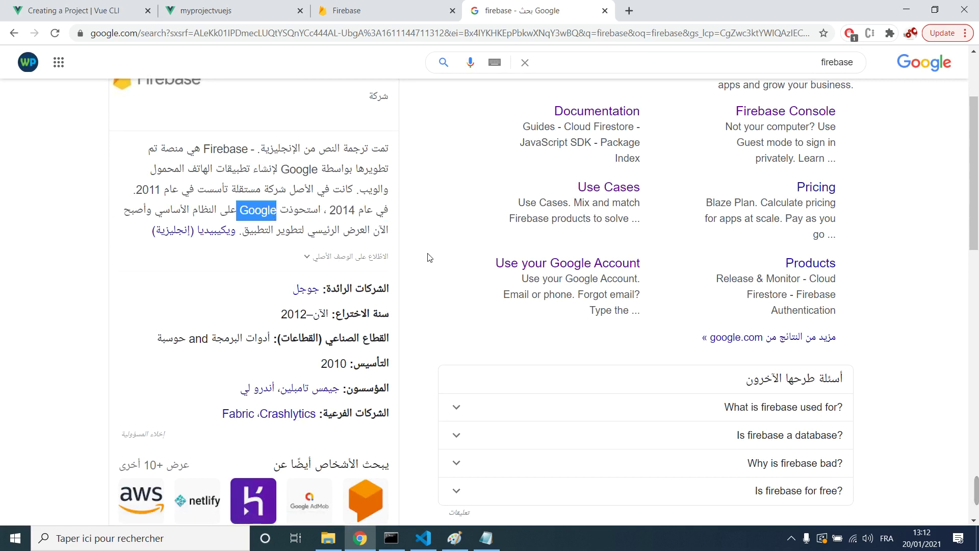
pyautogui.scroll(-2, 429, 258)
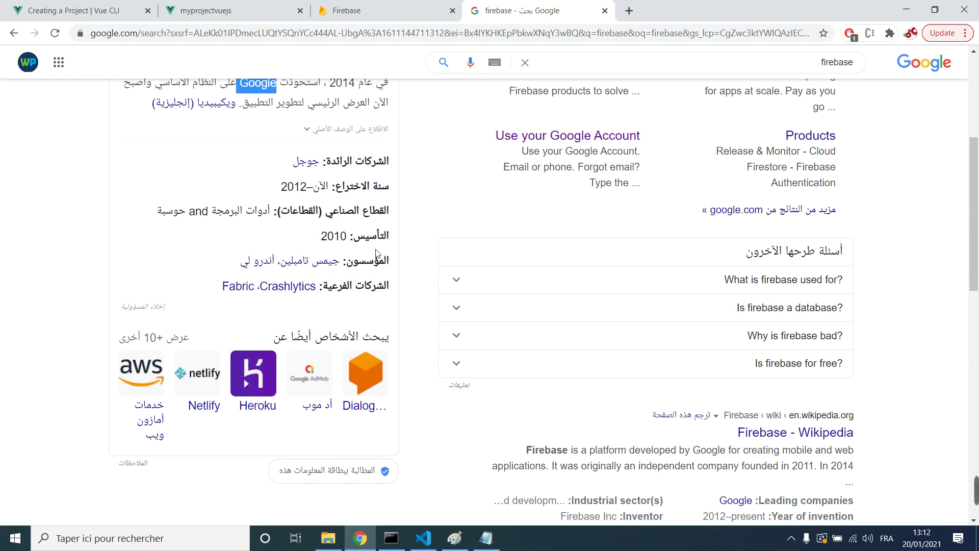
pyautogui.scroll(2, 376, 253)
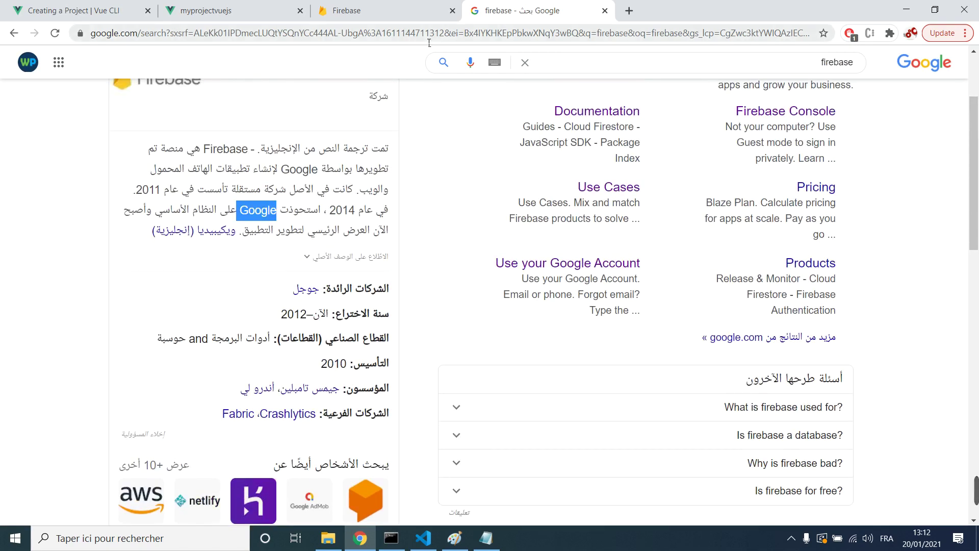
pyautogui.click(426, 12)
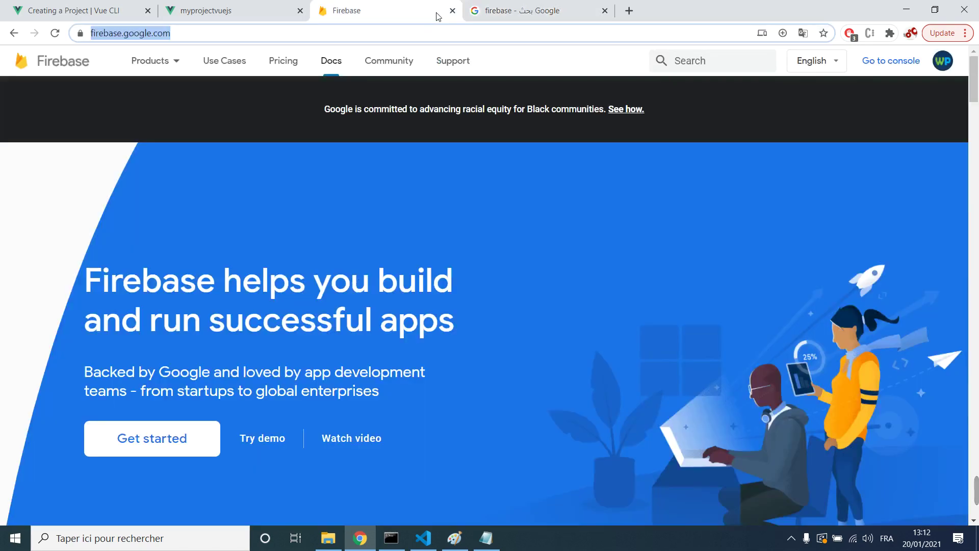
# Step: Close the Google search tab and go to the Firebase console from the homepage
pyautogui.click(604, 11)
pyautogui.click(560, 71)
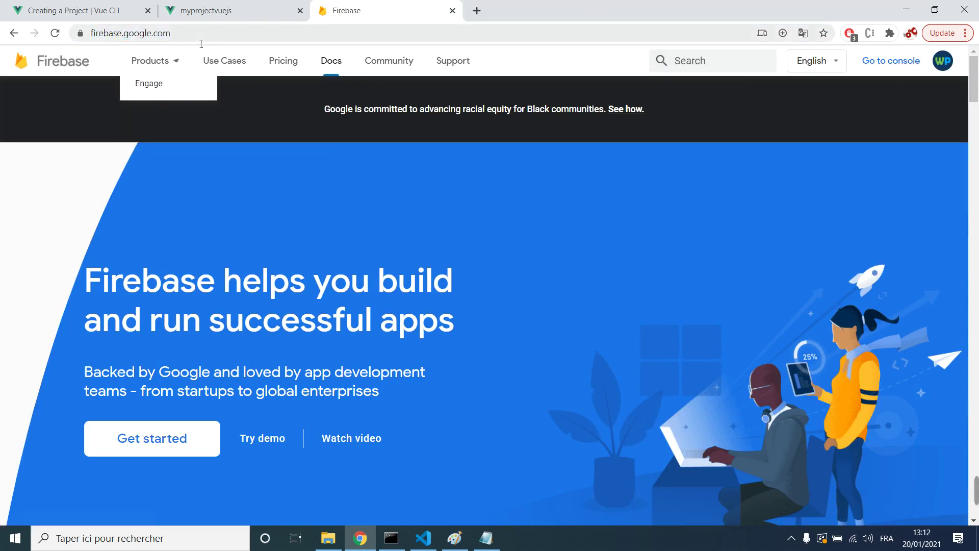
pyautogui.moveTo(171, 34); pyautogui.dragTo(94, 42)
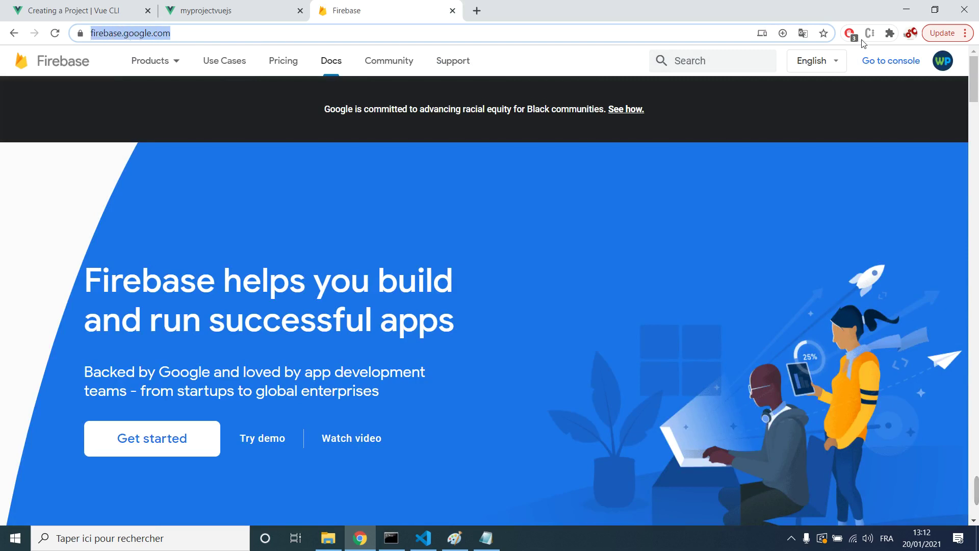
pyautogui.click(531, 59)
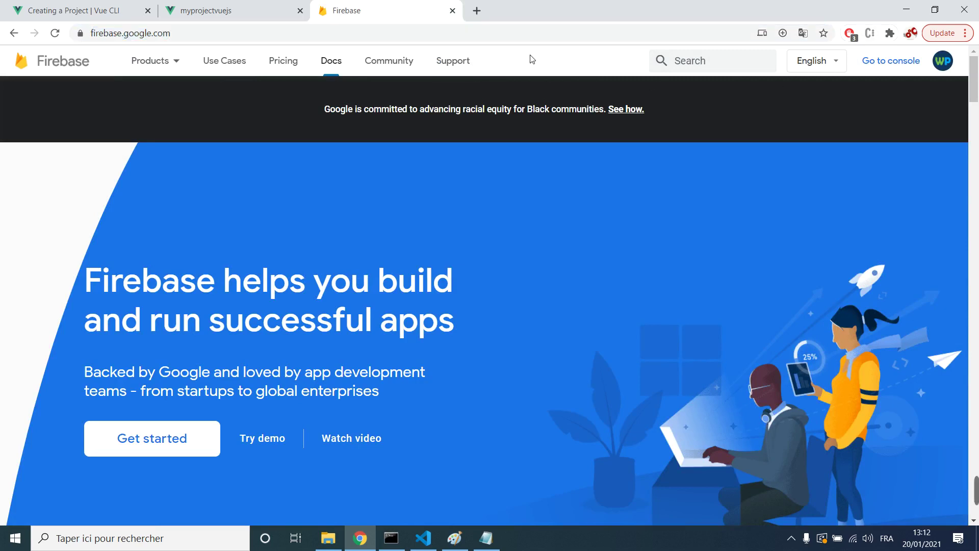
pyautogui.click(898, 70)
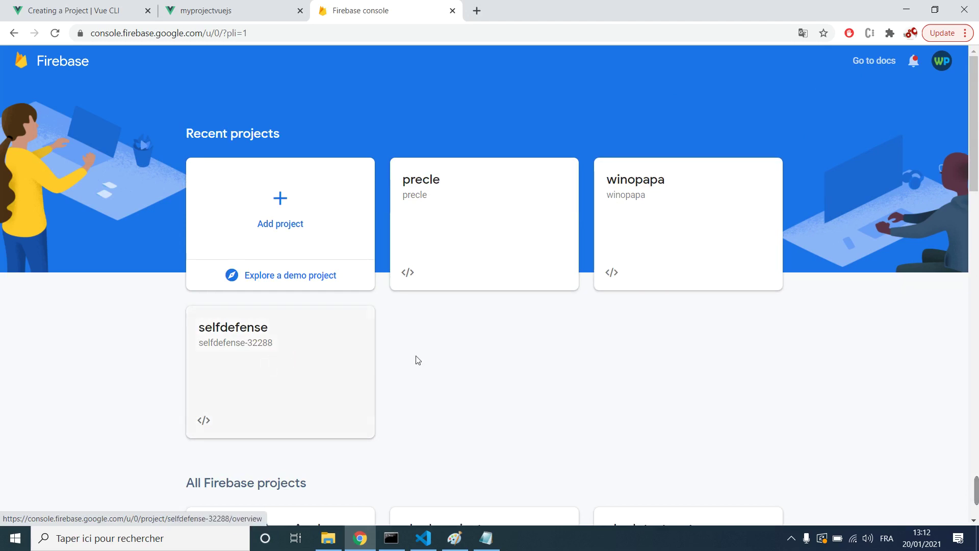
# Step: Scroll through the console's project list and start creating a new project
pyautogui.scroll(-8, 439, 347)
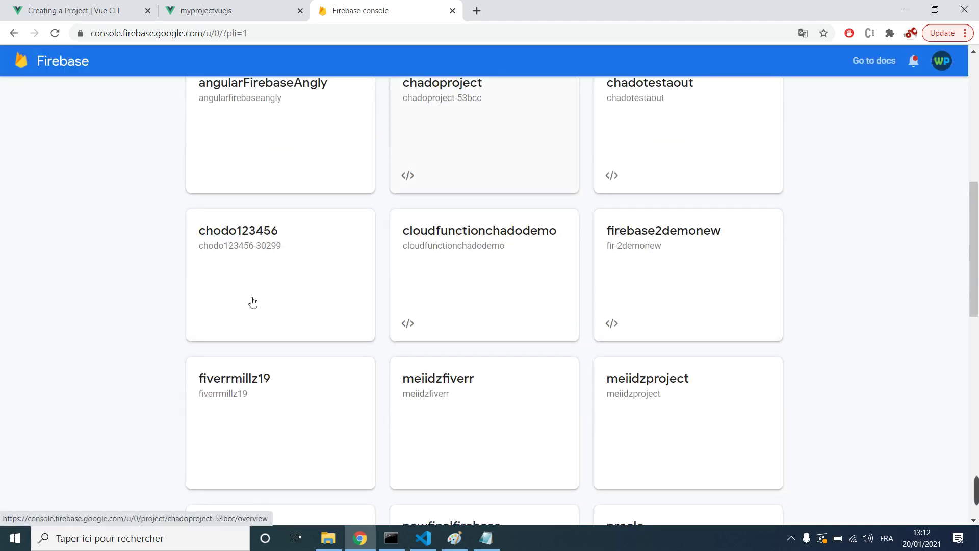
pyautogui.scroll(-7, 253, 304)
pyautogui.scroll(-7, 358, 263)
pyautogui.scroll(20, 383, 267)
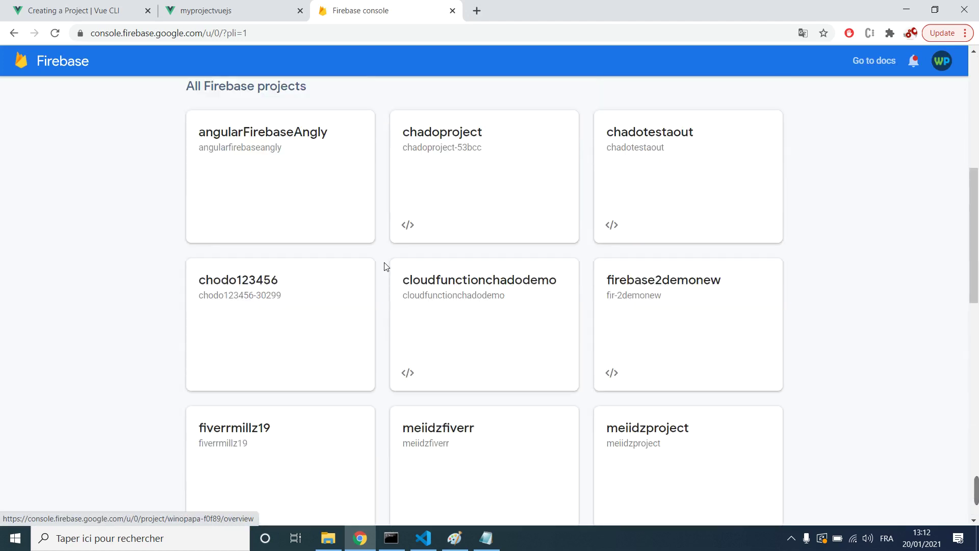
pyautogui.scroll(1, 386, 267)
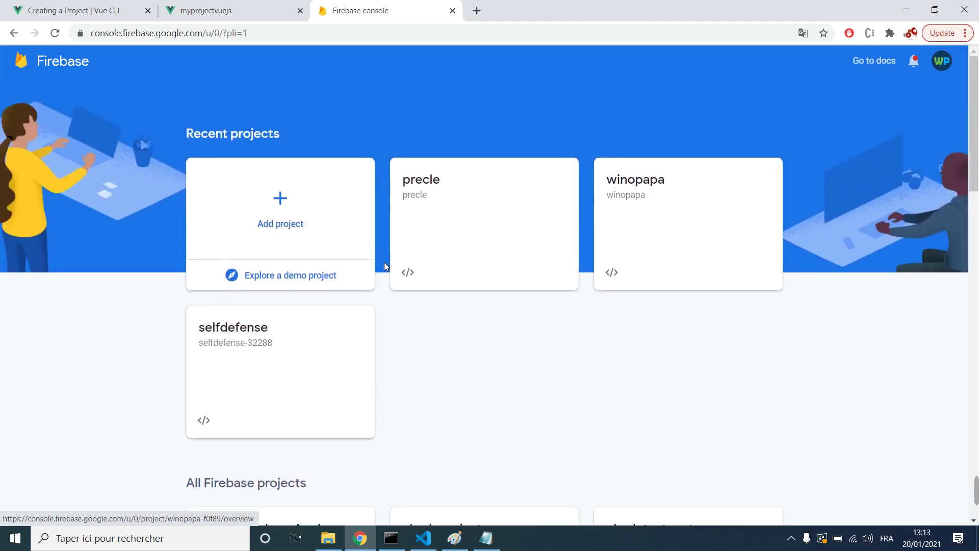
pyautogui.click(286, 229)
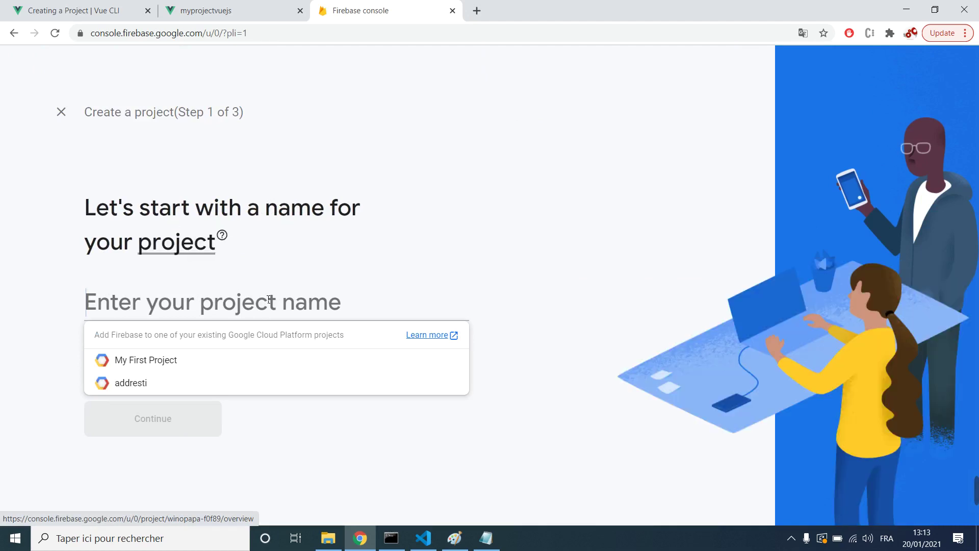
# Step: Name the project myprojectvuejs and keep Google Analytics enabled
pyautogui.write('myproject')
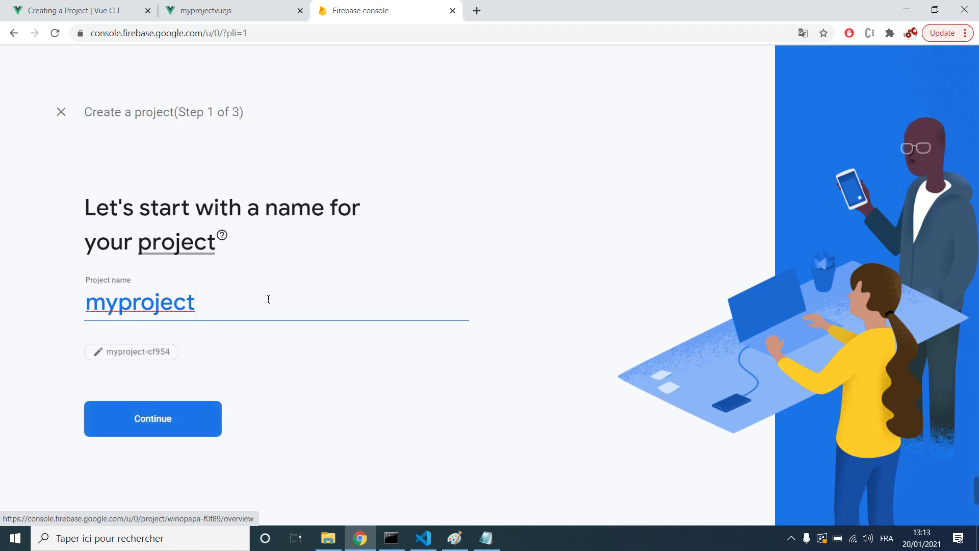
pyautogui.write('vuejs')
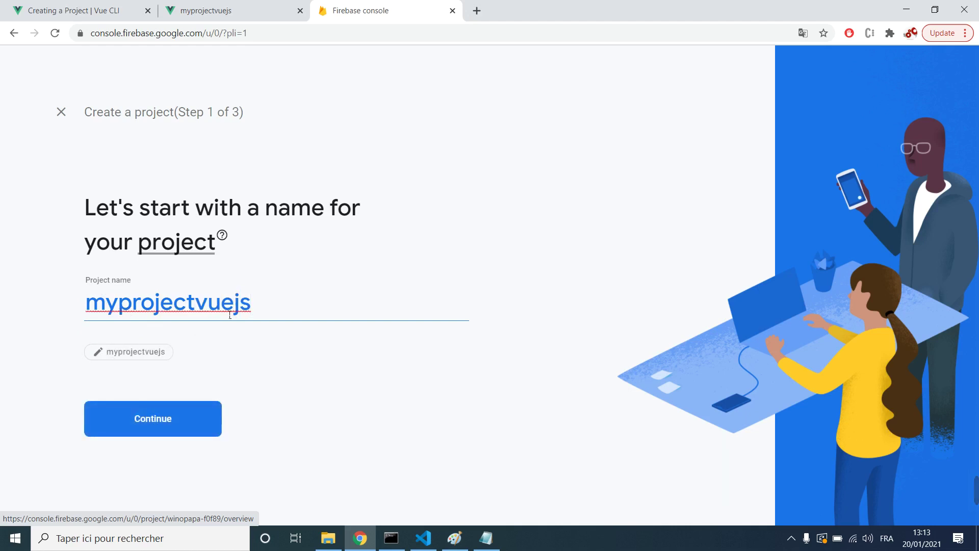
pyautogui.click(199, 424)
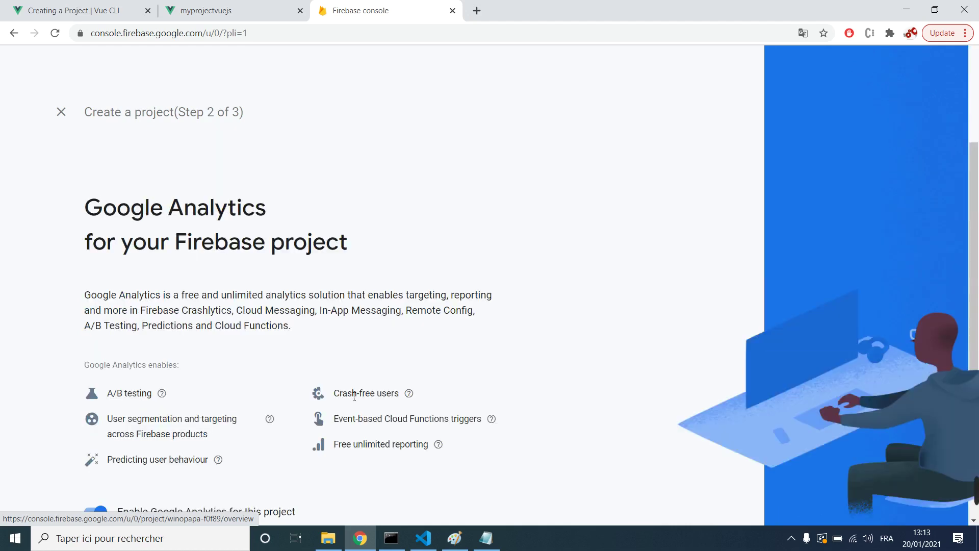
pyautogui.scroll(-2, 355, 395)
pyautogui.scroll(2, 125, 279)
pyautogui.moveTo(84, 200); pyautogui.dragTo(350, 204)
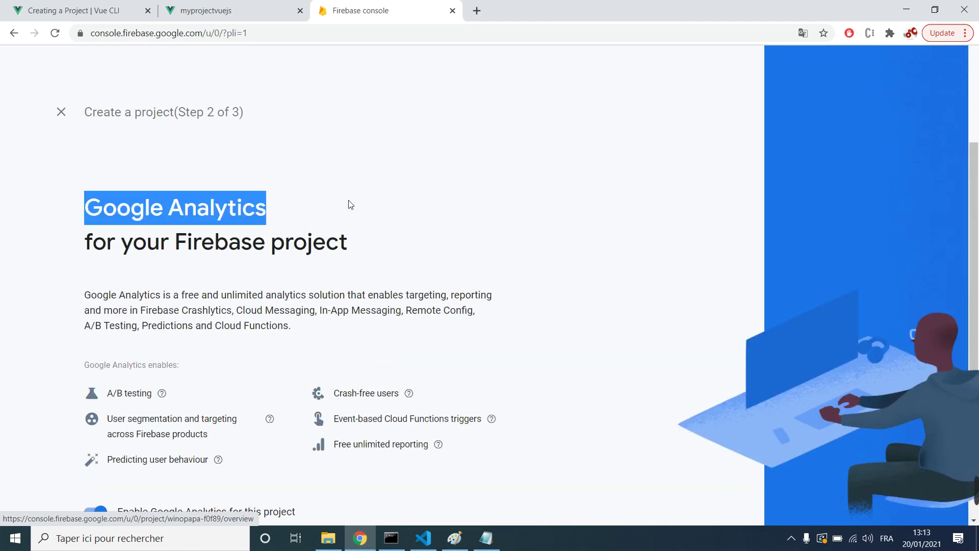
pyautogui.scroll(-2, 266, 248)
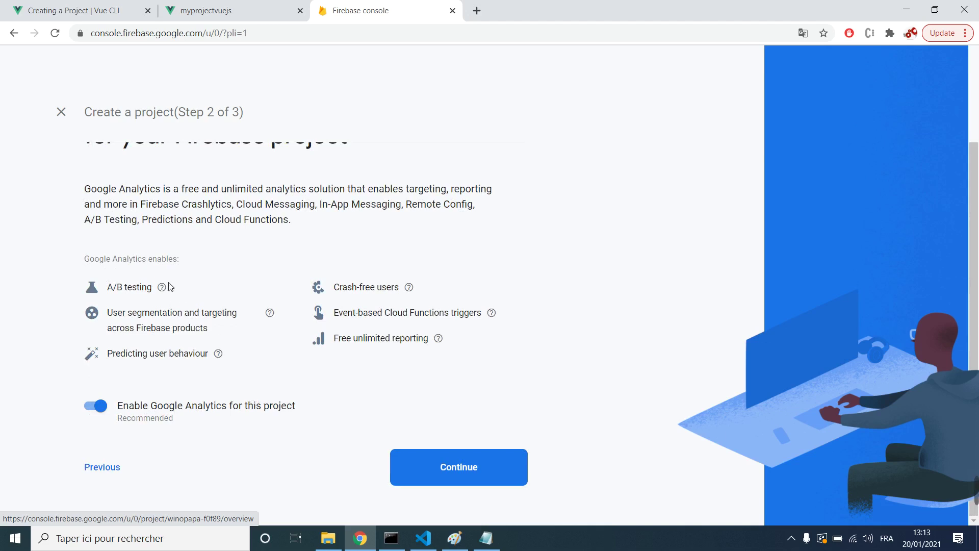
pyautogui.scroll(2, 218, 231)
pyautogui.scroll(-2, 262, 389)
pyautogui.click(447, 456)
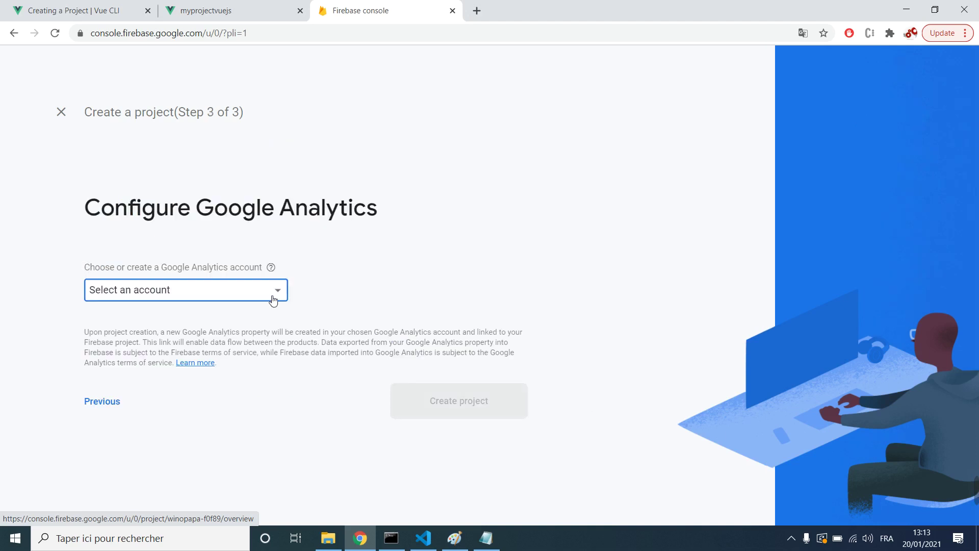
# Step: Select Default Account for Firebase as the Analytics account and create the project
pyautogui.click(252, 299)
pyautogui.click(141, 300)
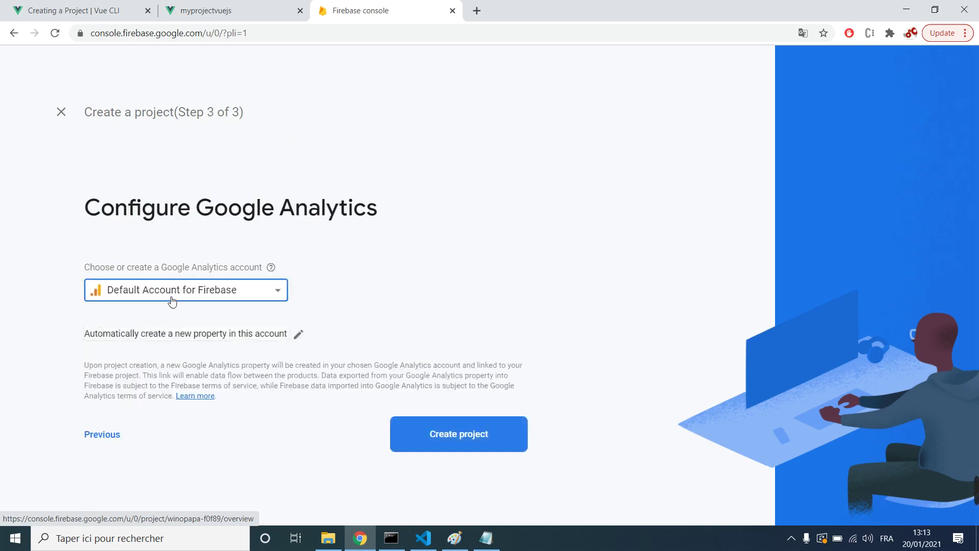
pyautogui.click(237, 297)
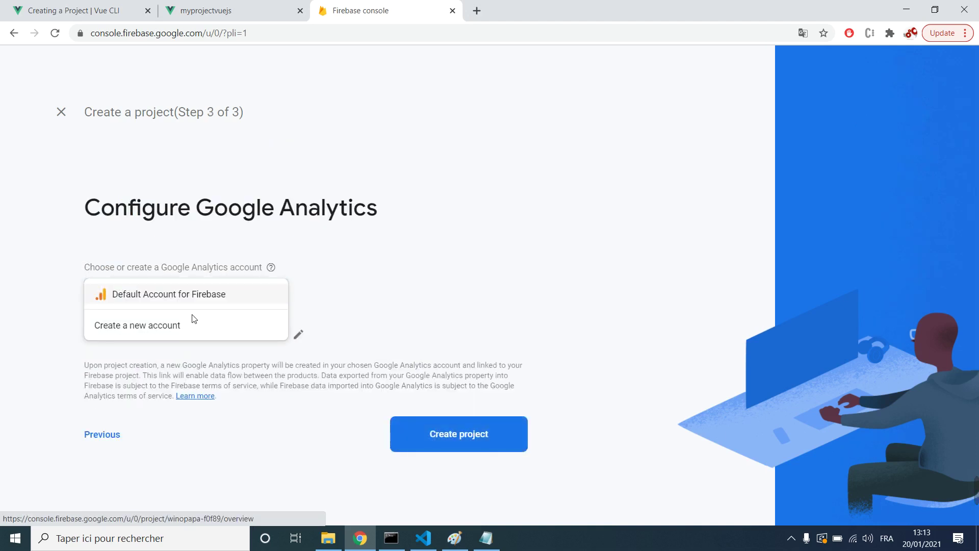
pyautogui.click(203, 305)
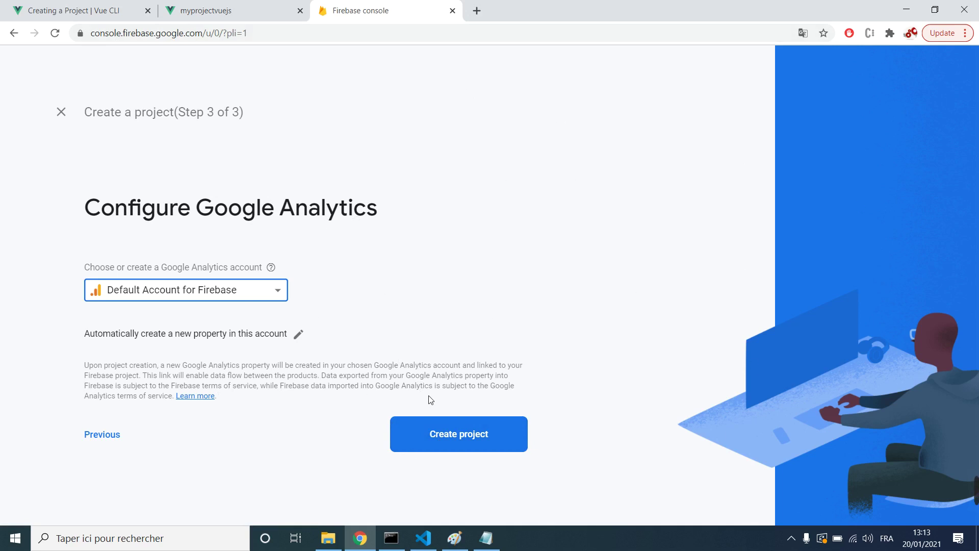
pyautogui.click(458, 446)
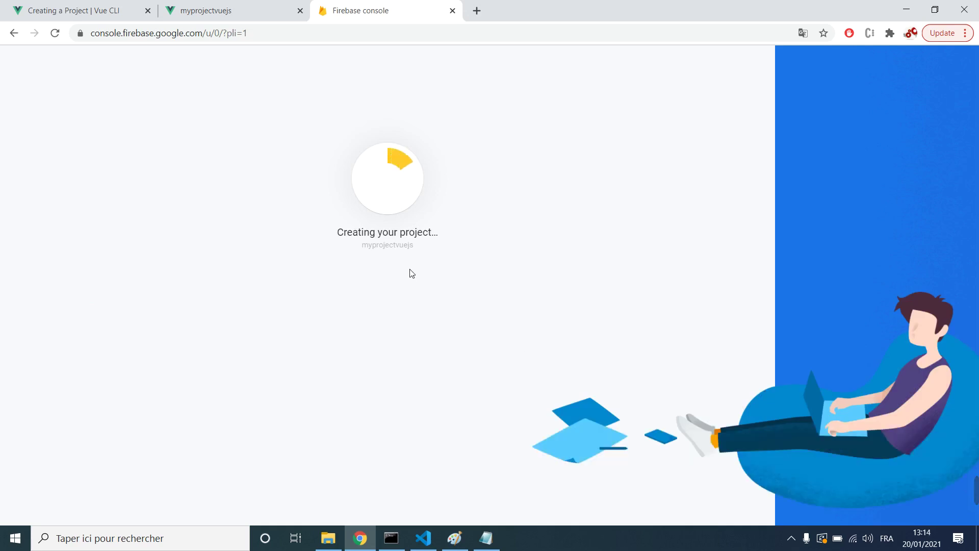
# Step: Once myprojectvuejs is ready, continue into its Project Overview page and scroll through it
pyautogui.moveTo(363, 247); pyautogui.dragTo(417, 253)
pyautogui.click(469, 298)
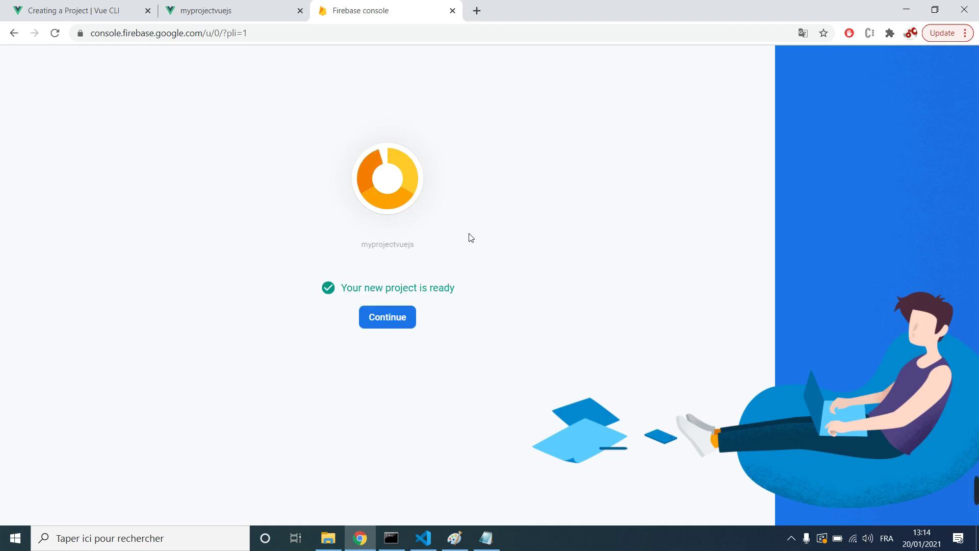
pyautogui.click(403, 321)
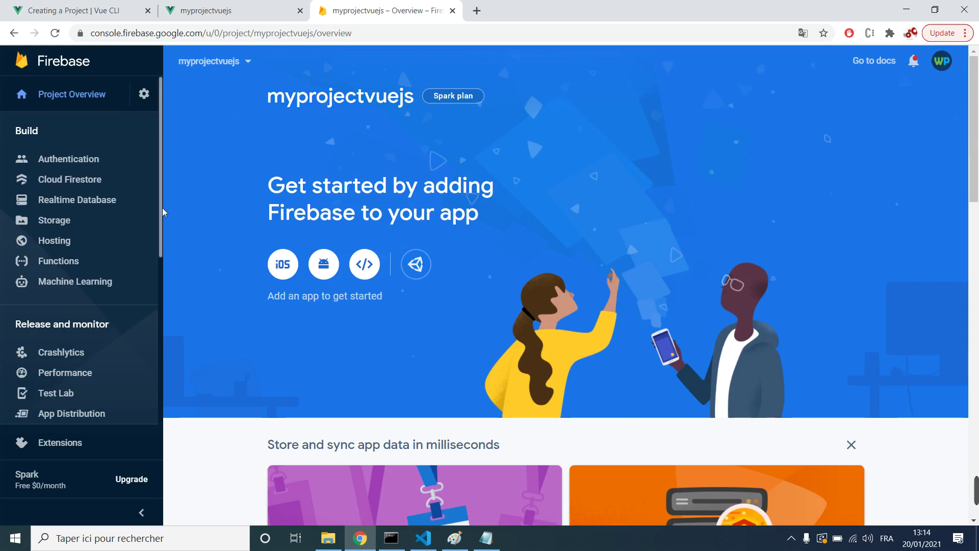
pyautogui.scroll(-5, 136, 234)
pyautogui.scroll(5, 142, 241)
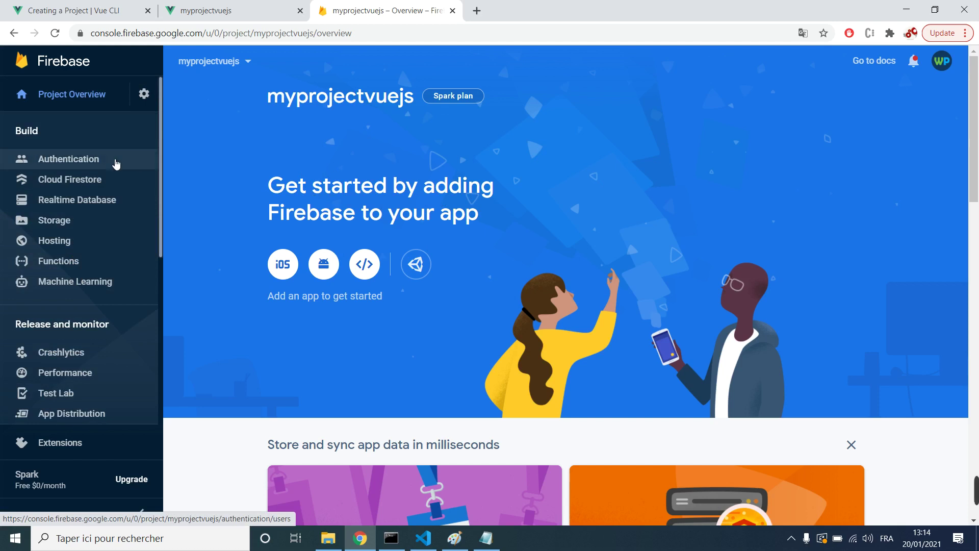
# Step: Set up Authentication for the project and review its sign-in providers list
pyautogui.click(87, 159)
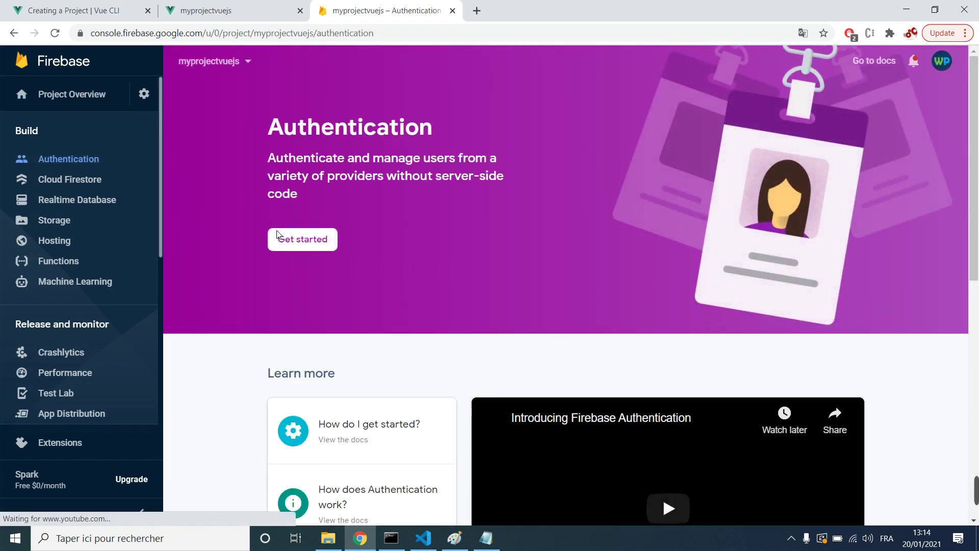
pyautogui.click(306, 241)
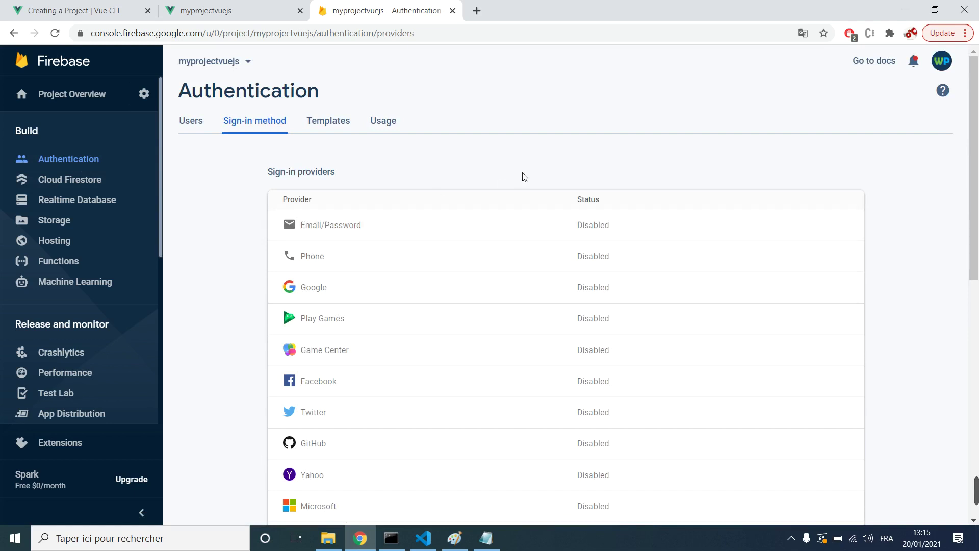
pyautogui.click(280, 15)
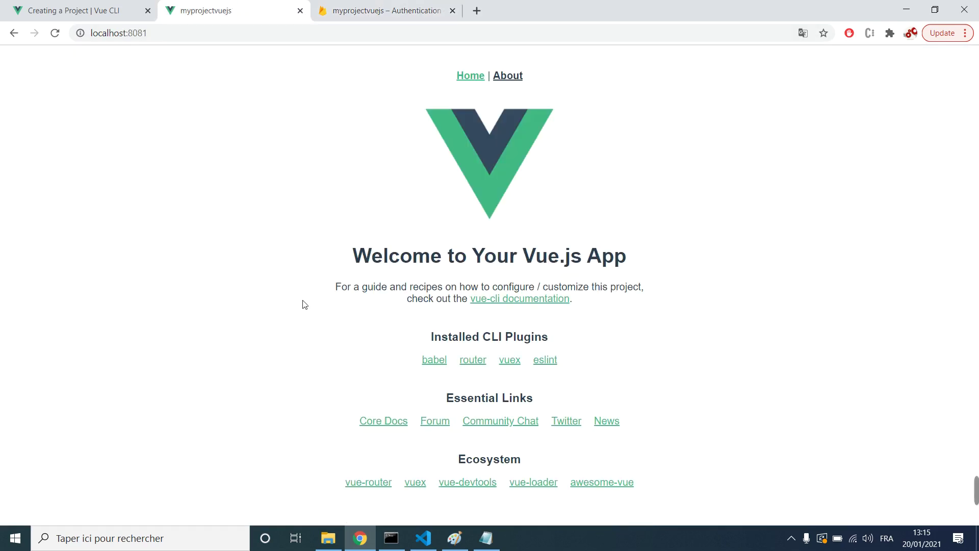
pyautogui.click(376, 20)
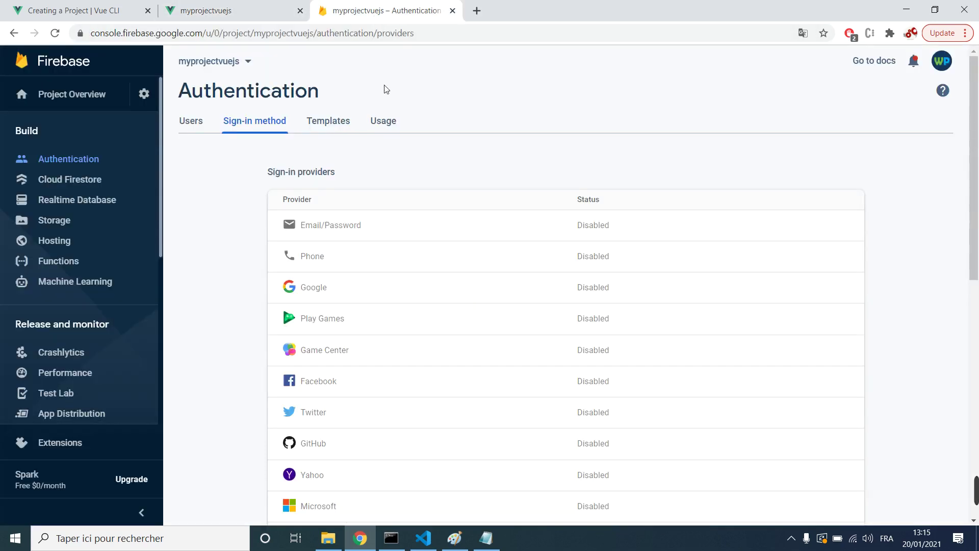
pyautogui.scroll(-3, 405, 160)
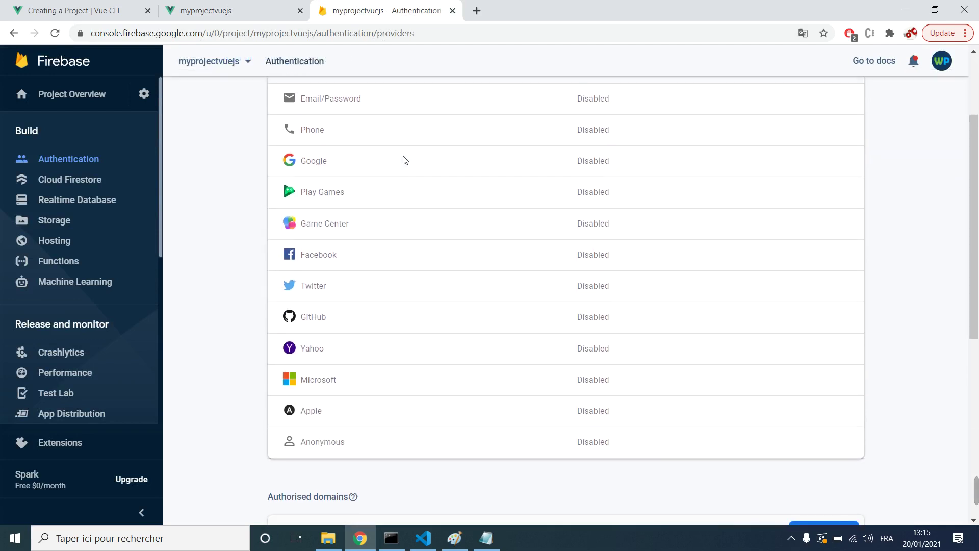
pyautogui.scroll(3, 402, 160)
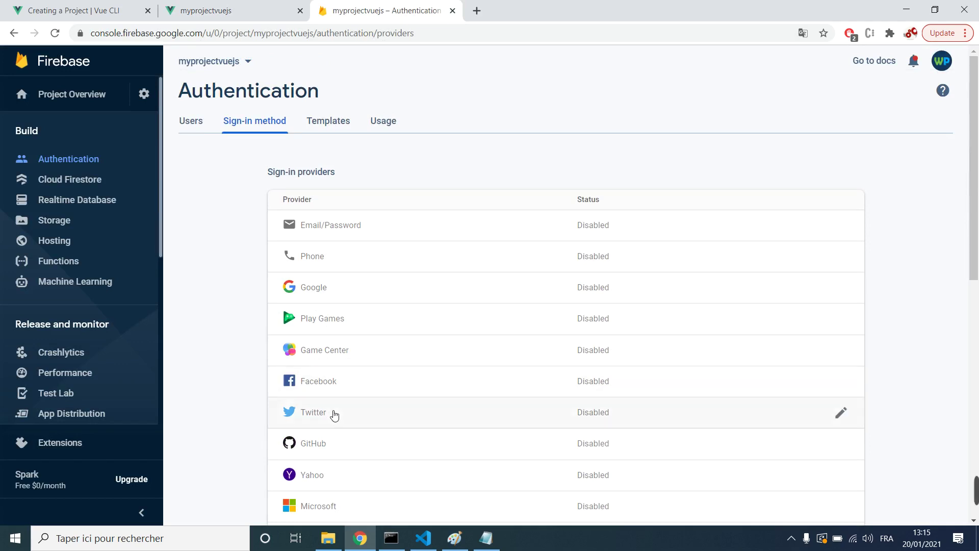
pyautogui.scroll(-3, 337, 439)
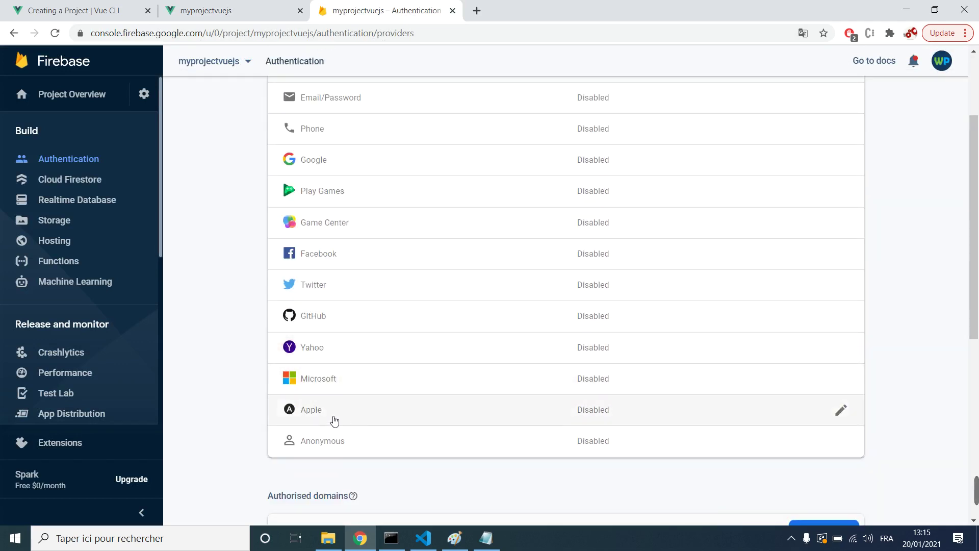
pyautogui.scroll(3, 400, 450)
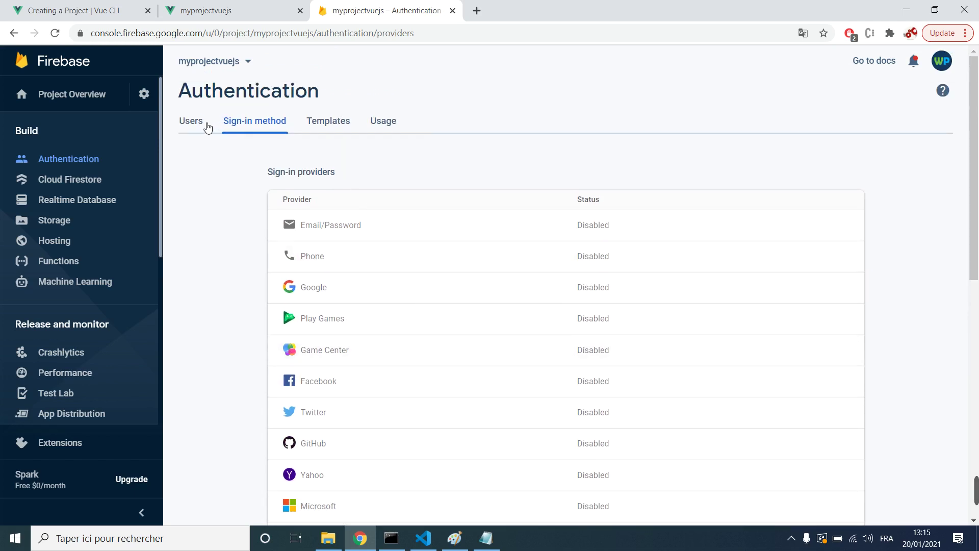
# Step: Switch between the Users and Sign-in method tabs, confirming every provider is Disabled
pyautogui.click(206, 125)
pyautogui.click(225, 126)
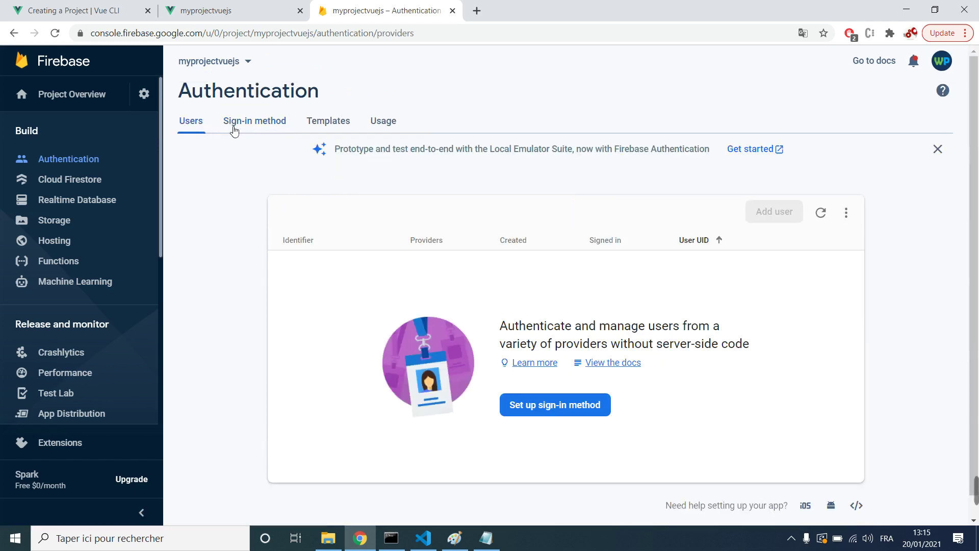
pyautogui.moveTo(259, 209); pyautogui.dragTo(285, 411)
pyautogui.click(254, 343)
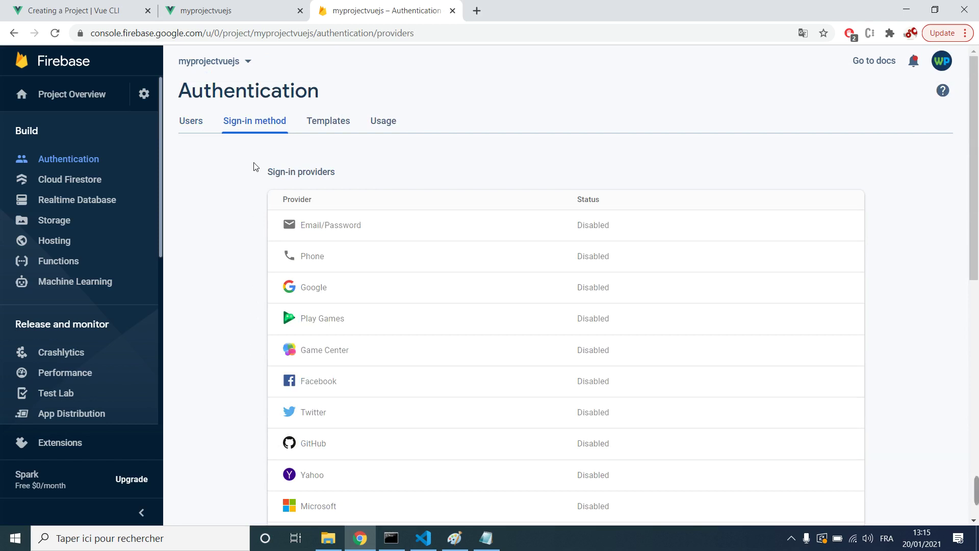
pyautogui.scroll(-4, 258, 179)
pyautogui.scroll(3, 259, 173)
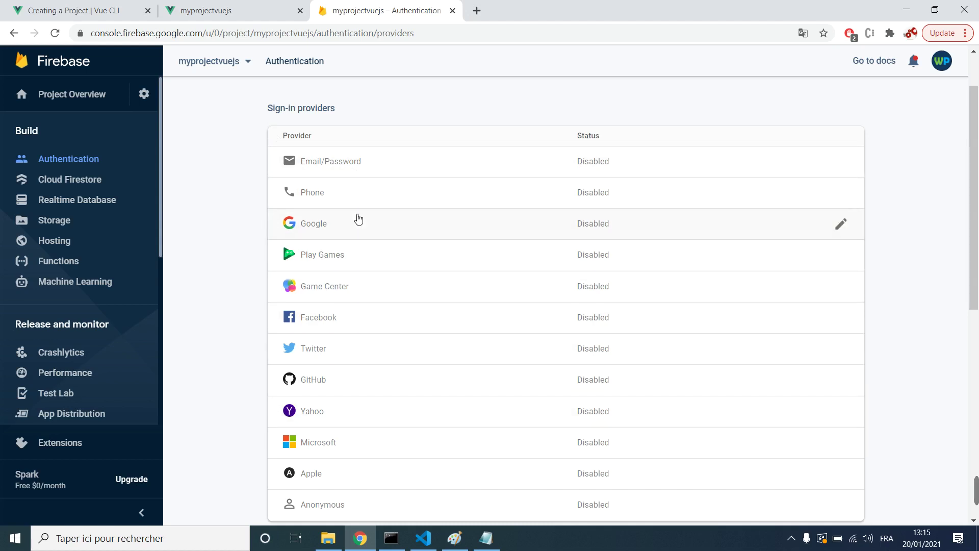
pyautogui.scroll(2, 341, 224)
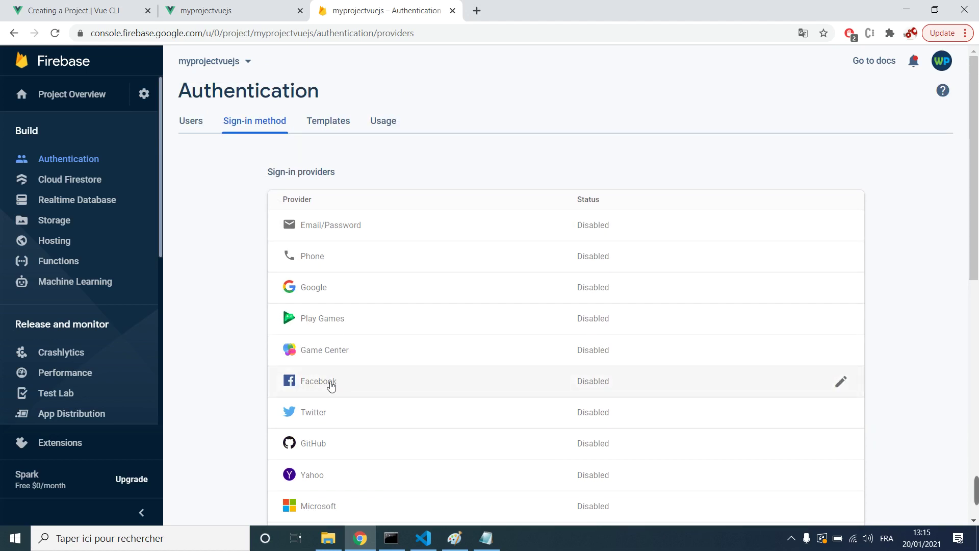
pyautogui.scroll(-2, 318, 303)
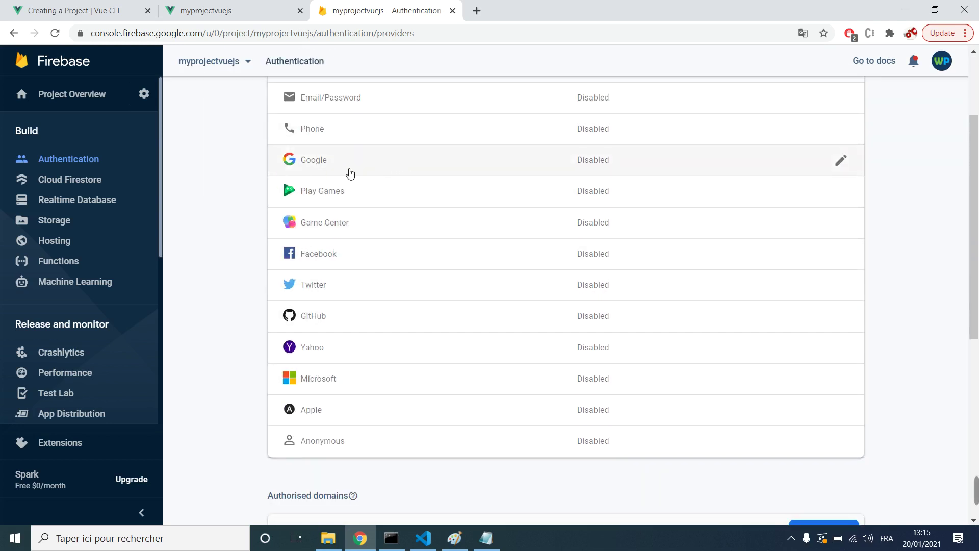
pyautogui.scroll(2, 342, 171)
pyautogui.scroll(1, 340, 178)
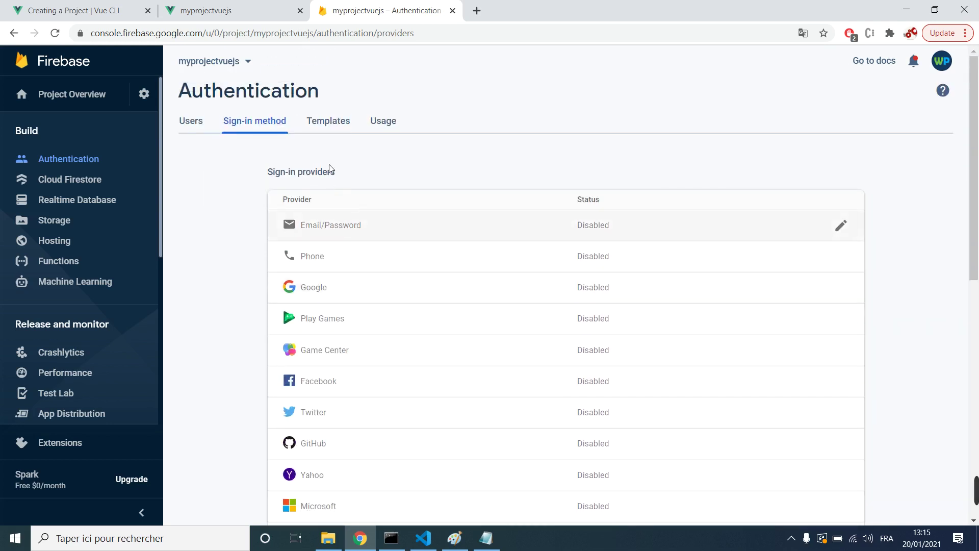
# Step: Inspect the Email/Password provider without changes, then go to Cloud Firestore
pyautogui.click(345, 230)
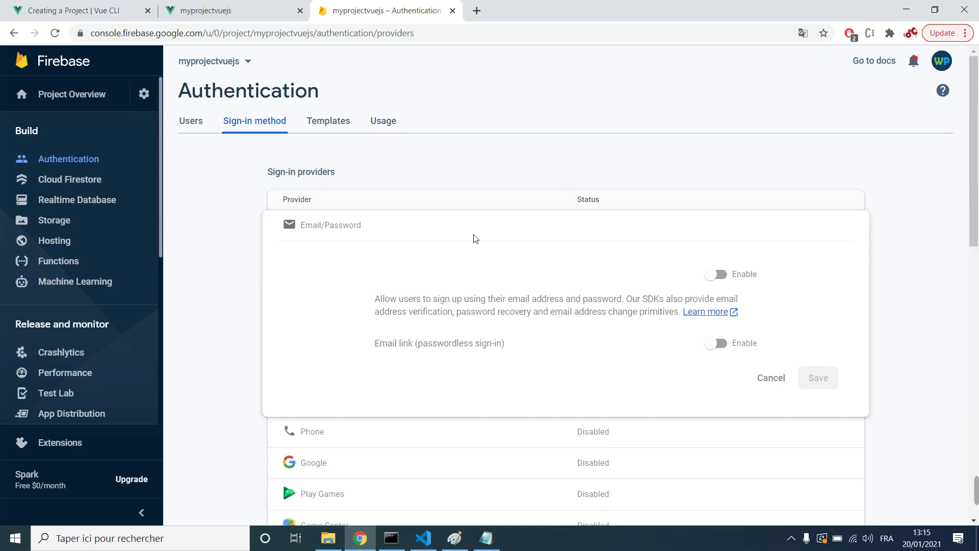
pyautogui.click(771, 378)
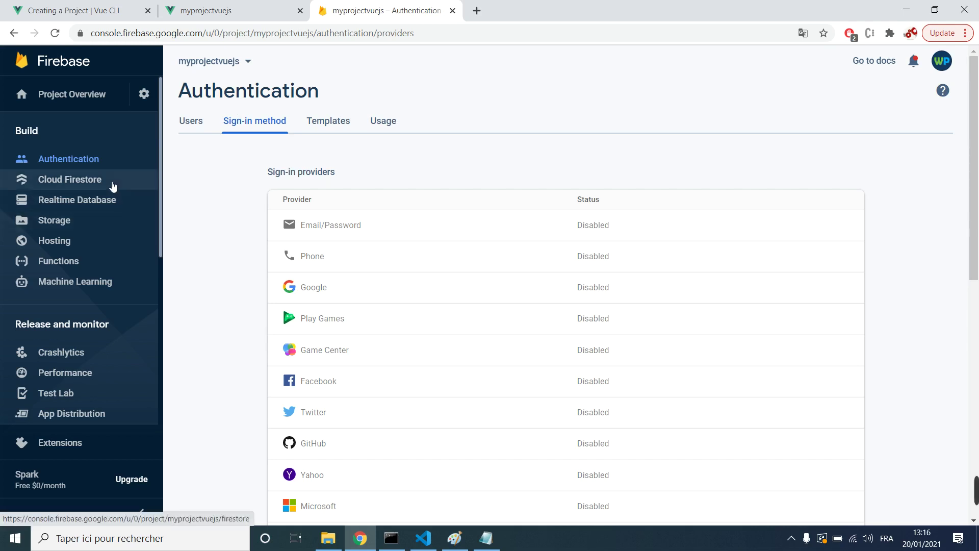
pyautogui.click(77, 185)
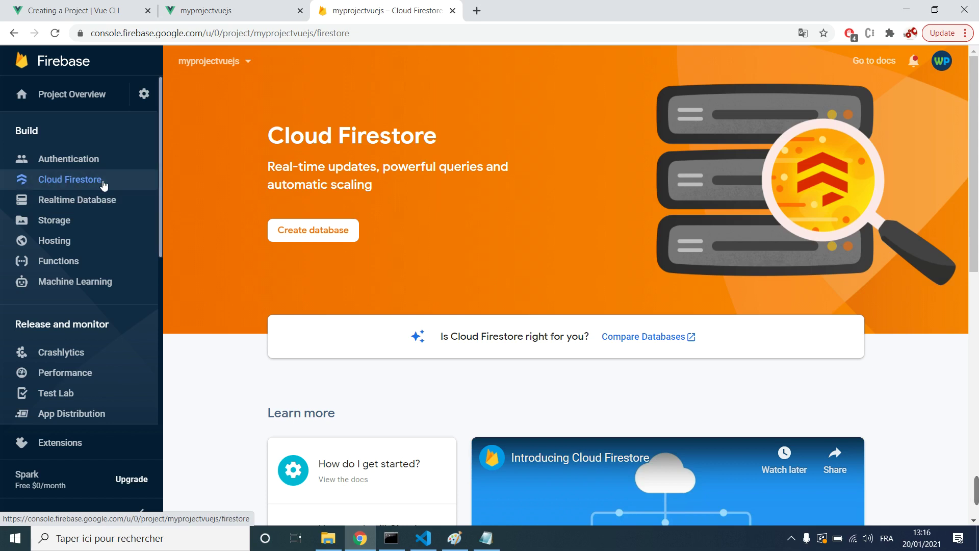
# Step: Start creating a Cloud Firestore database from the Firestore intro page
pyautogui.tripleClick(338, 138)
pyautogui.moveTo(339, 138); pyautogui.dragTo(390, 191)
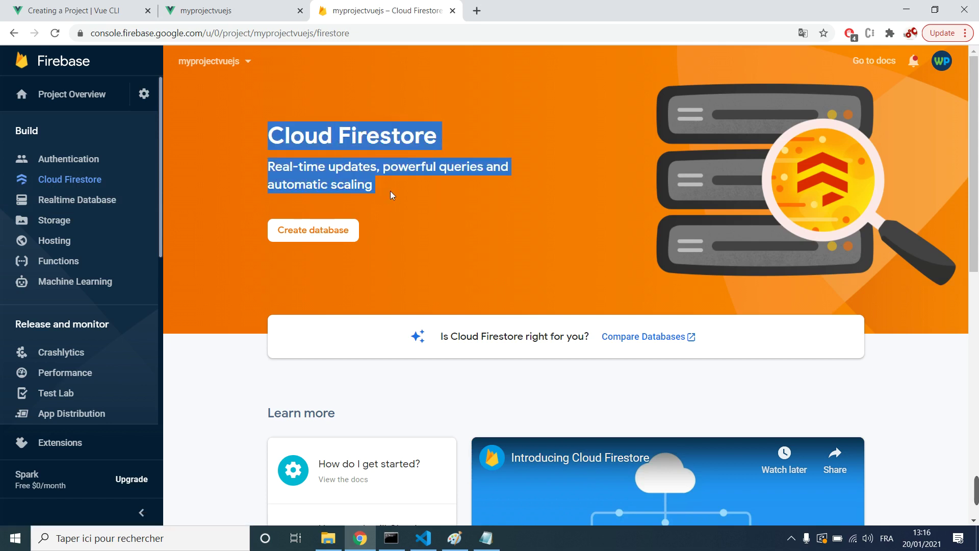
pyautogui.click(390, 191)
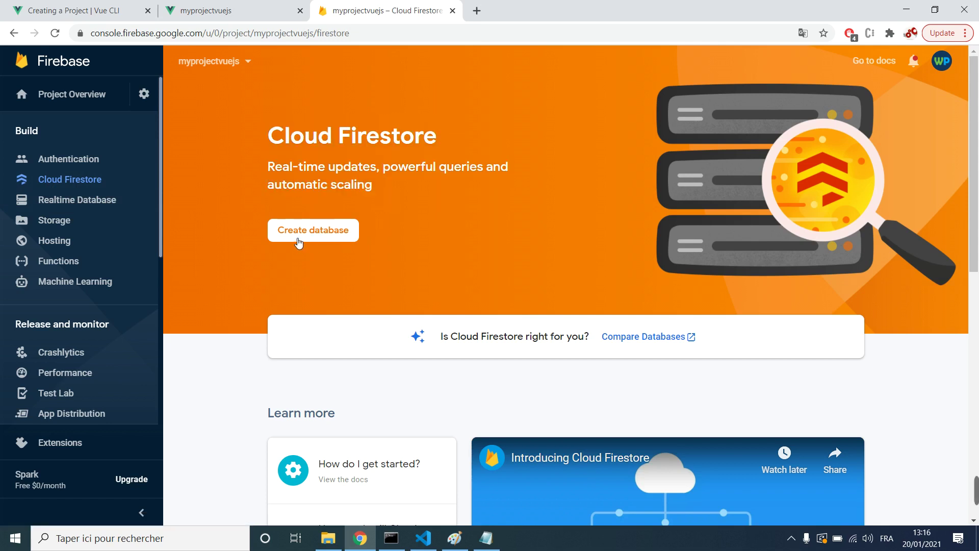
pyautogui.click(298, 243)
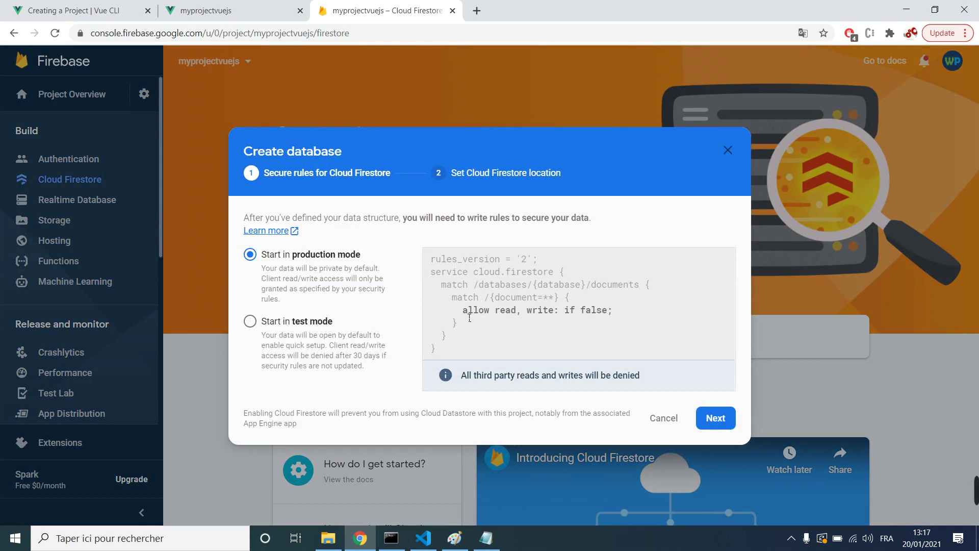
# Step: Choose test-mode security rules for the new Firestore database
pyautogui.moveTo(463, 311); pyautogui.dragTo(575, 311)
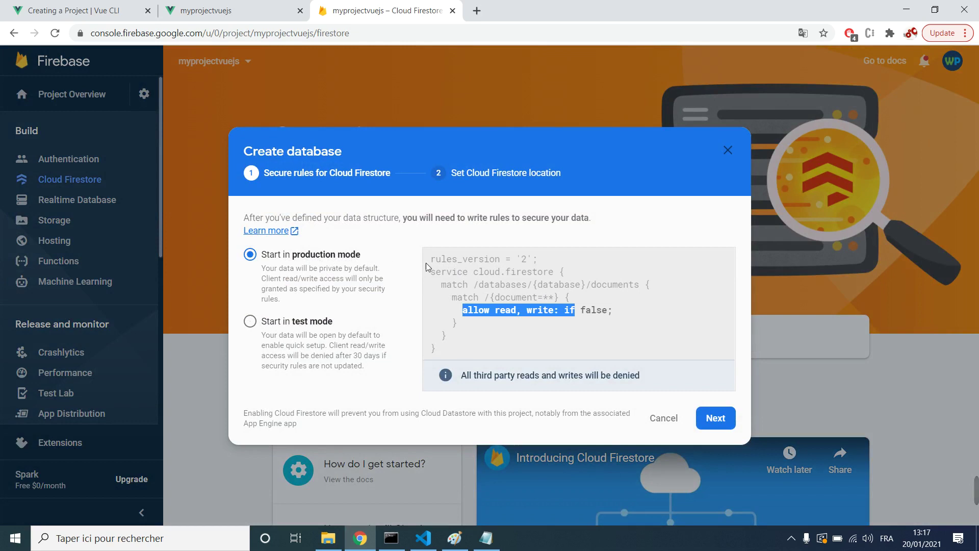
pyautogui.click(532, 311)
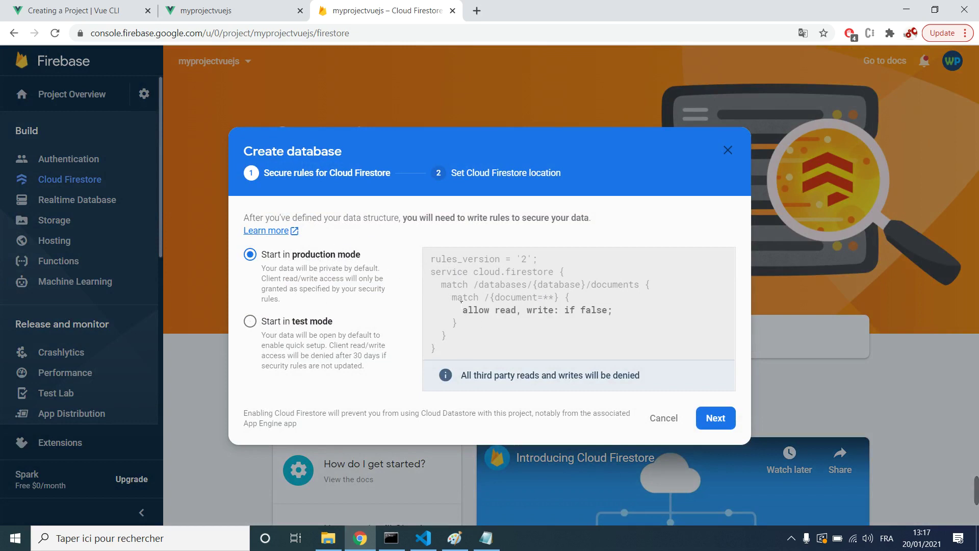
pyautogui.click(307, 322)
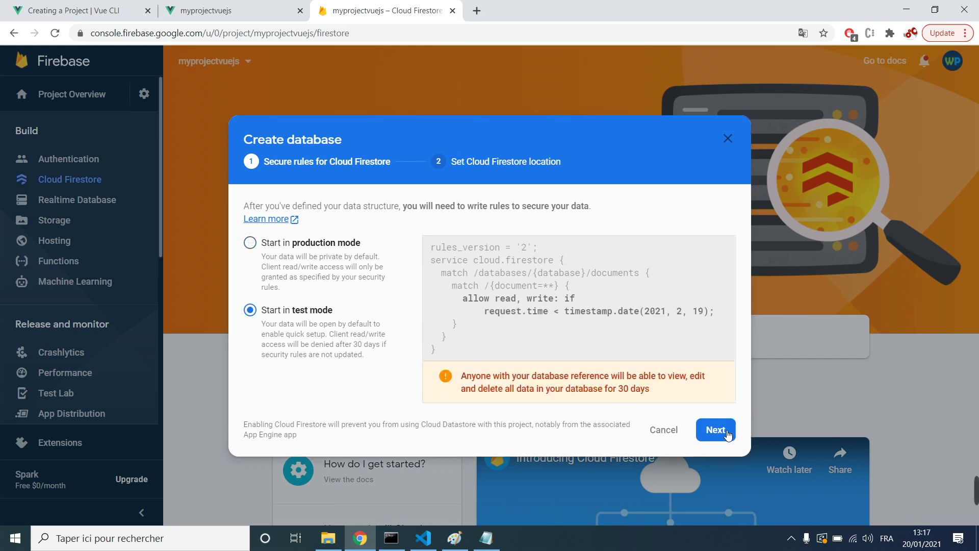
pyautogui.click(726, 434)
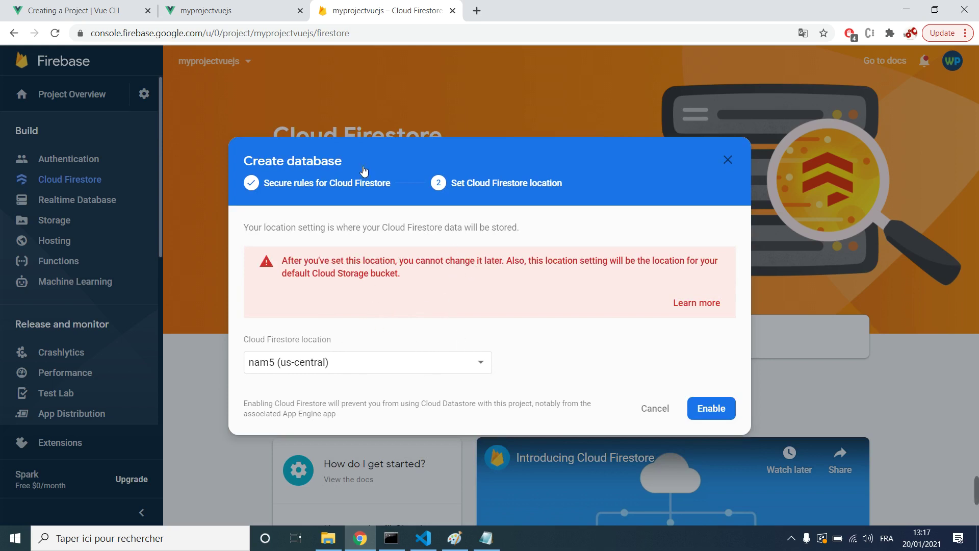
# Step: Set the database location to eur3 (europe-west) and enable Firestore
pyautogui.click(322, 371)
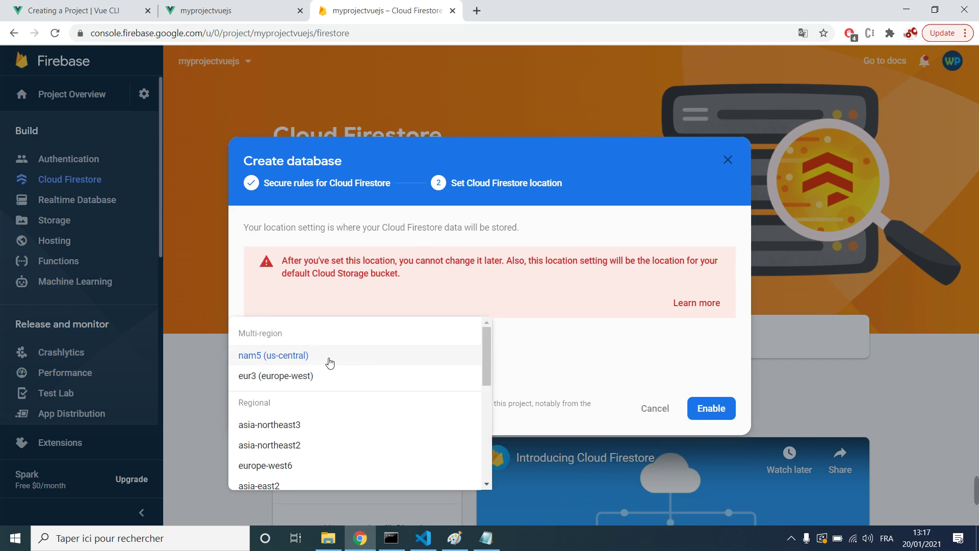
pyautogui.scroll(-3, 335, 386)
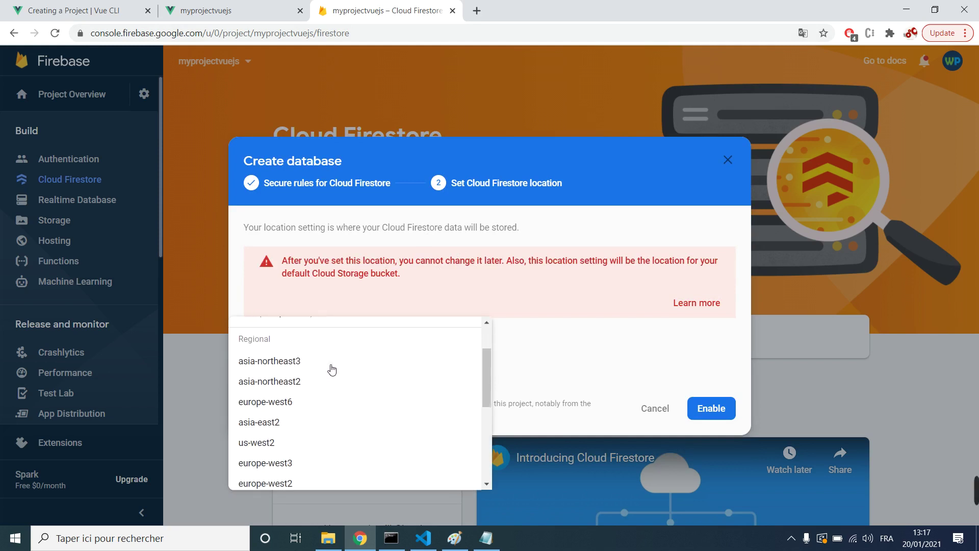
pyautogui.scroll(-3, 335, 386)
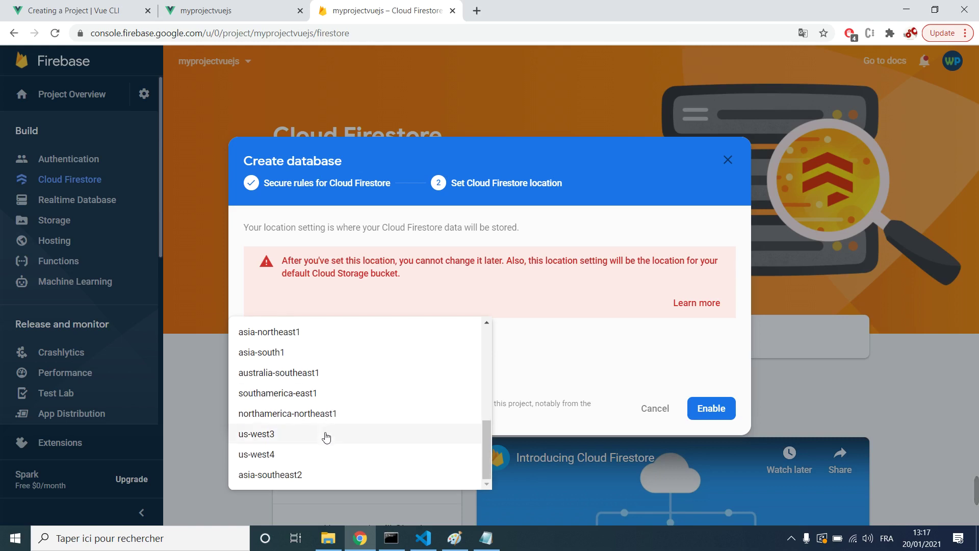
pyautogui.scroll(4, 321, 416)
pyautogui.scroll(3, 314, 378)
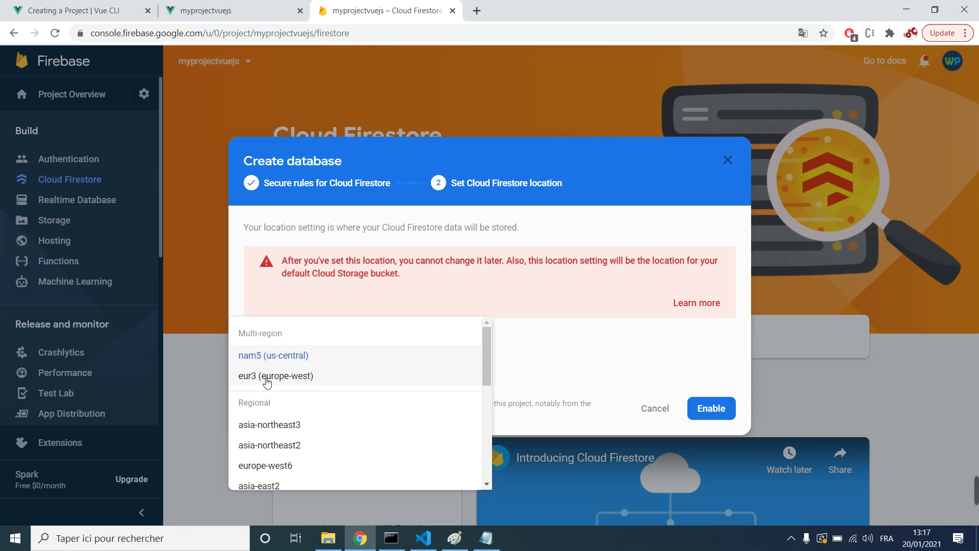
pyautogui.click(284, 380)
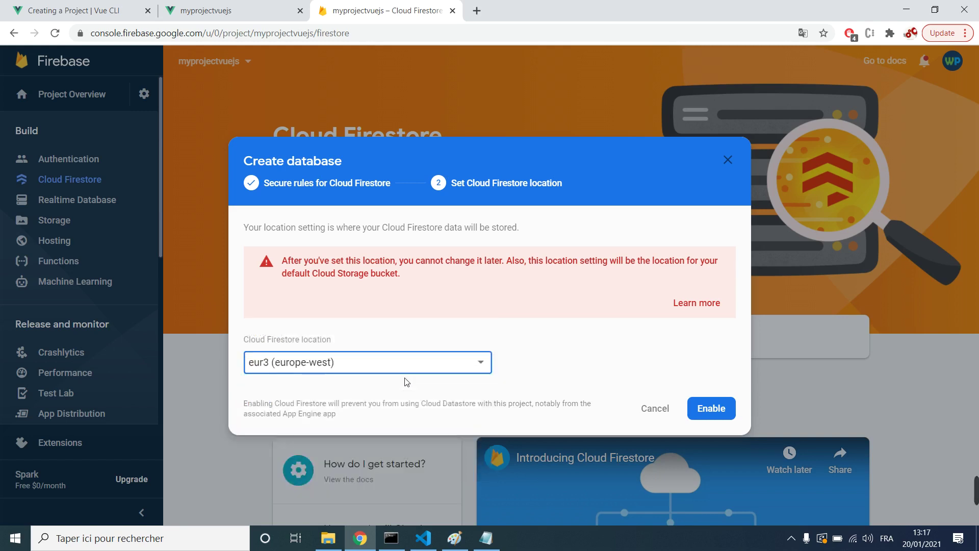
pyautogui.click(375, 370)
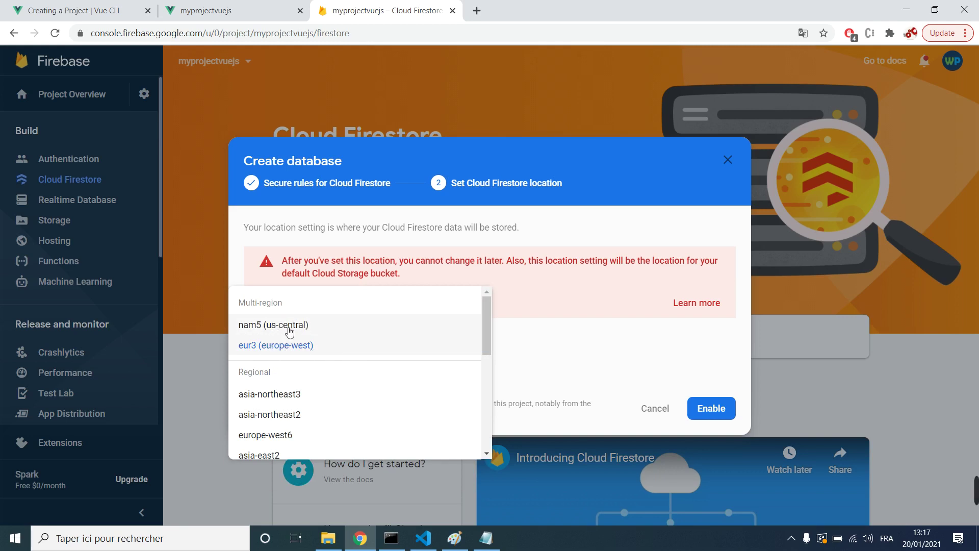
pyautogui.click(291, 347)
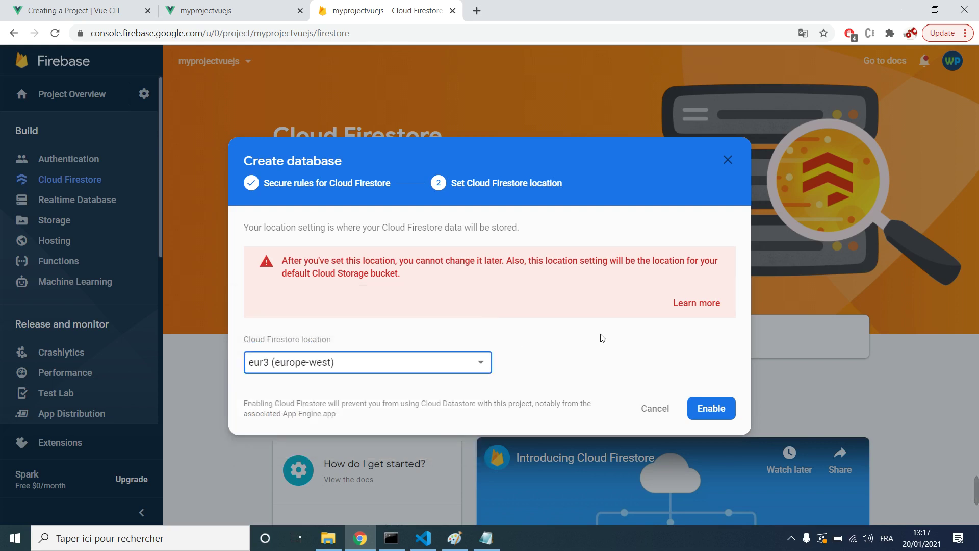
pyautogui.click(714, 406)
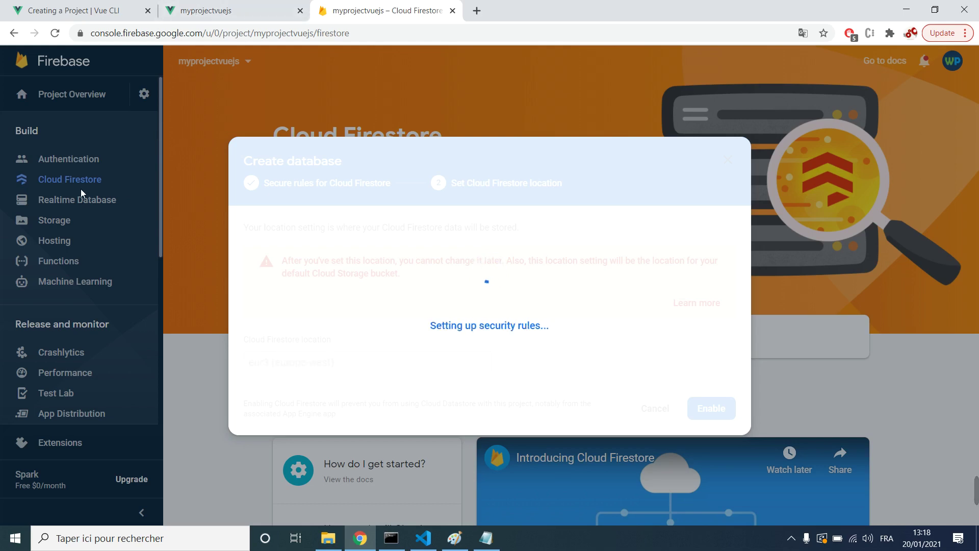
# Step: Check the localhost Vue app while the empty Firestore Data page finishes loading
pyautogui.click(253, 10)
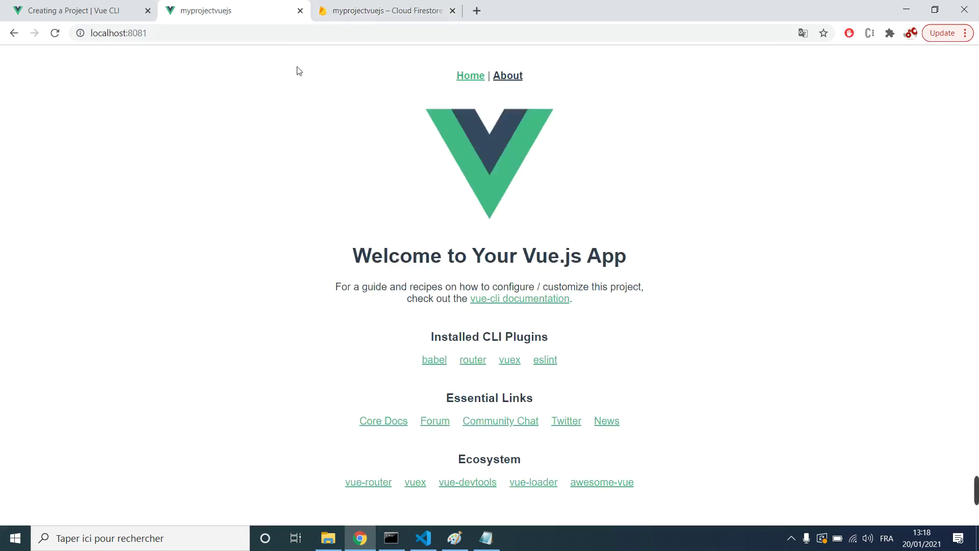
pyautogui.moveTo(361, 264); pyautogui.dragTo(566, 258)
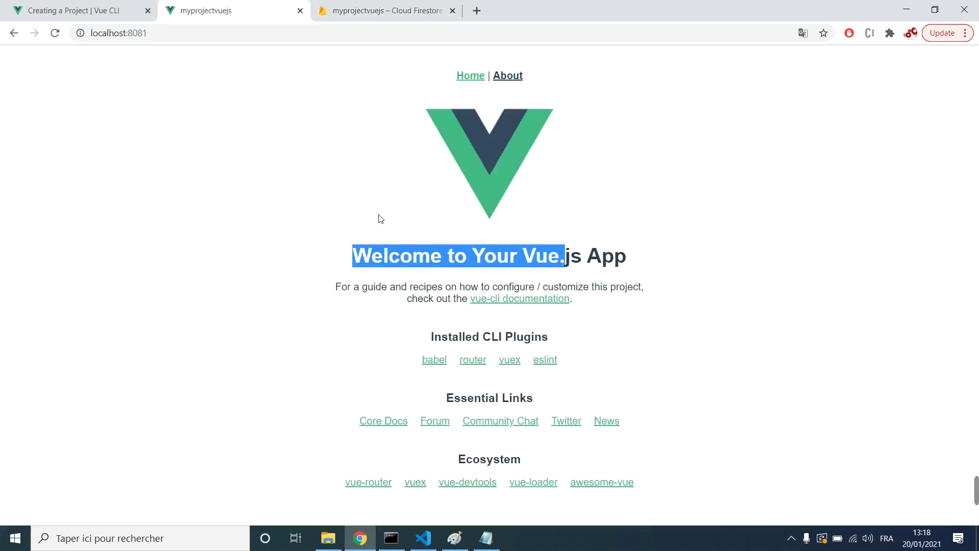
pyautogui.click(327, 17)
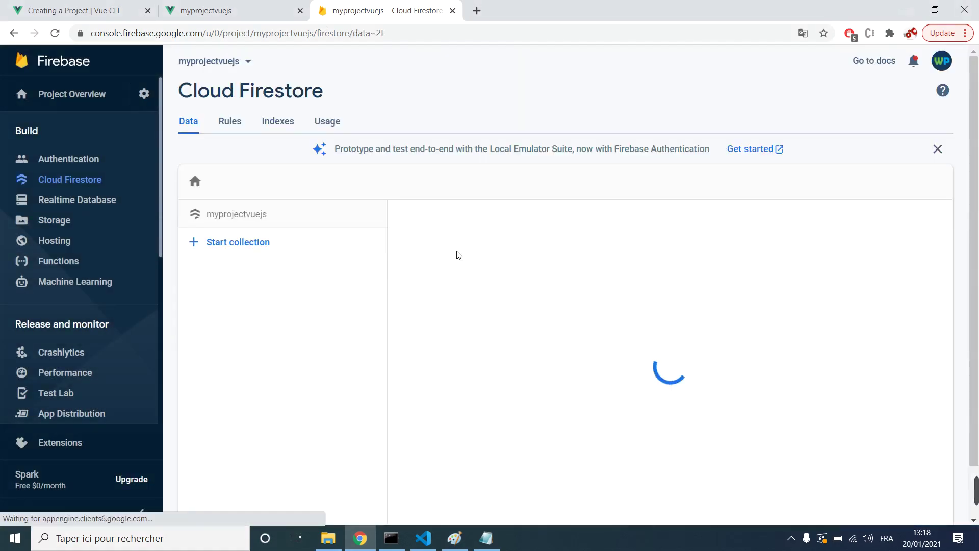
pyautogui.click(206, 10)
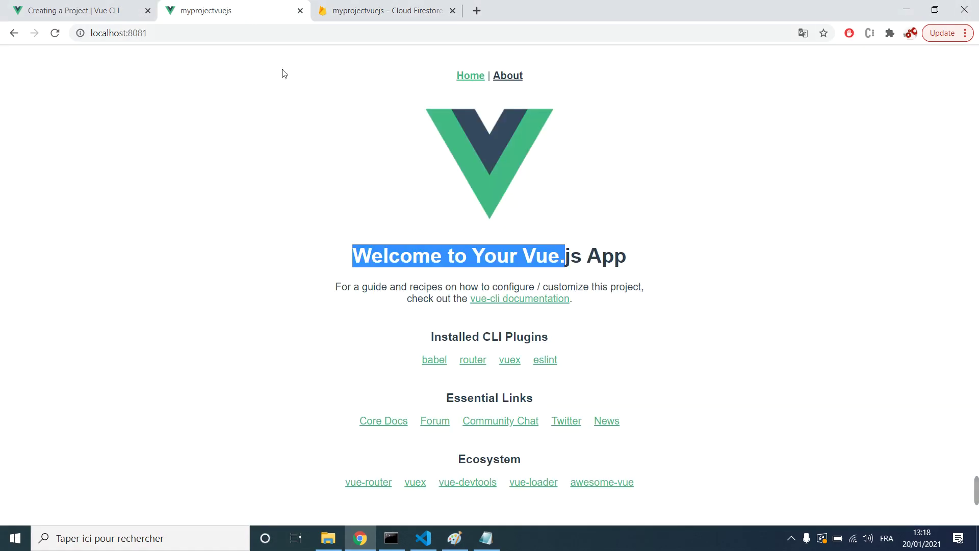
pyautogui.doubleClick(399, 267)
pyautogui.click(388, 11)
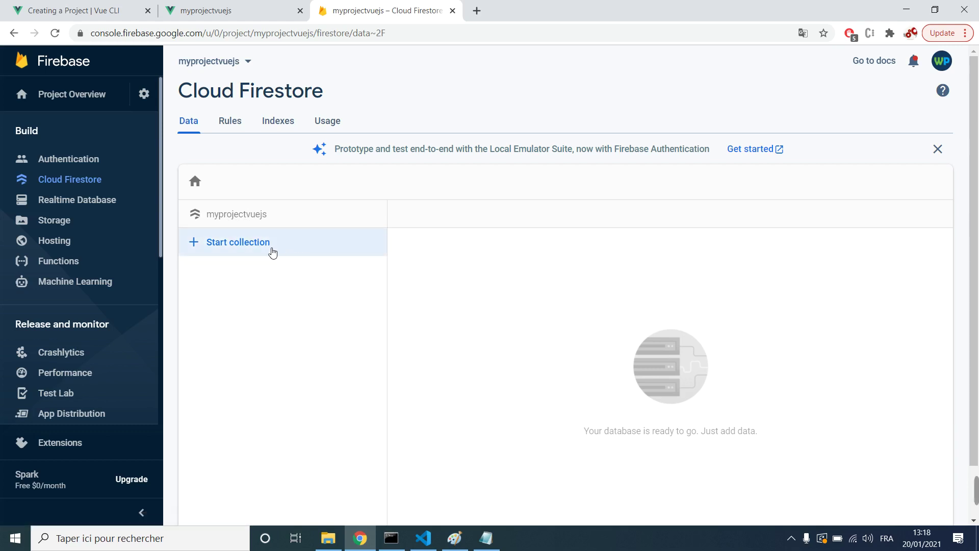
pyautogui.click(498, 536)
# Step: Start a new Paint image, discarding the old sketch, and draw a black frame
pyautogui.click(455, 538)
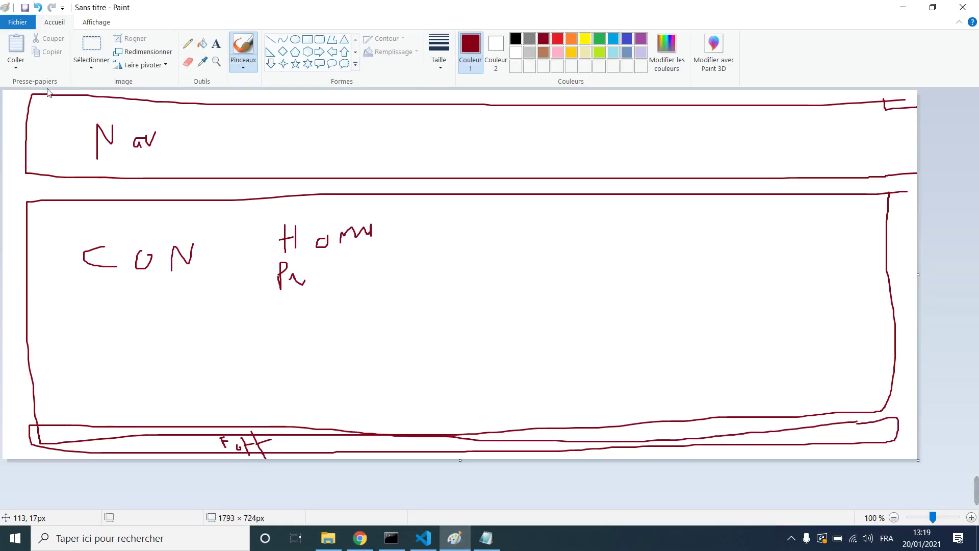
pyautogui.click(18, 22)
pyautogui.click(262, 188)
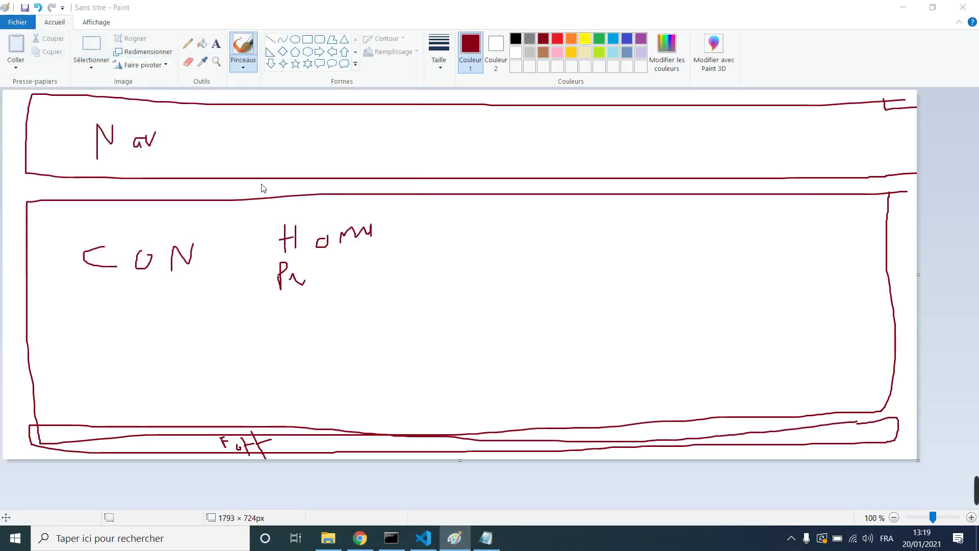
pyautogui.click(509, 282)
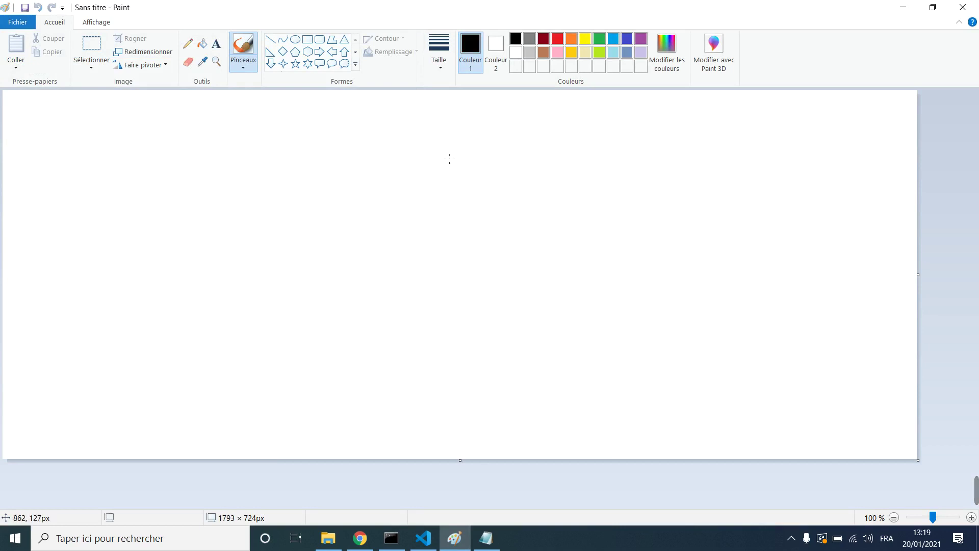
pyautogui.moveTo(784, 116)
pyautogui.mouseDown()
pyautogui.moveTo(237, 123)
pyautogui.moveTo(166, 283)
pyautogui.moveTo(181, 424)
pyautogui.moveTo(785, 424)
pyautogui.moveTo(800, 118)
pyautogui.mouseUp()
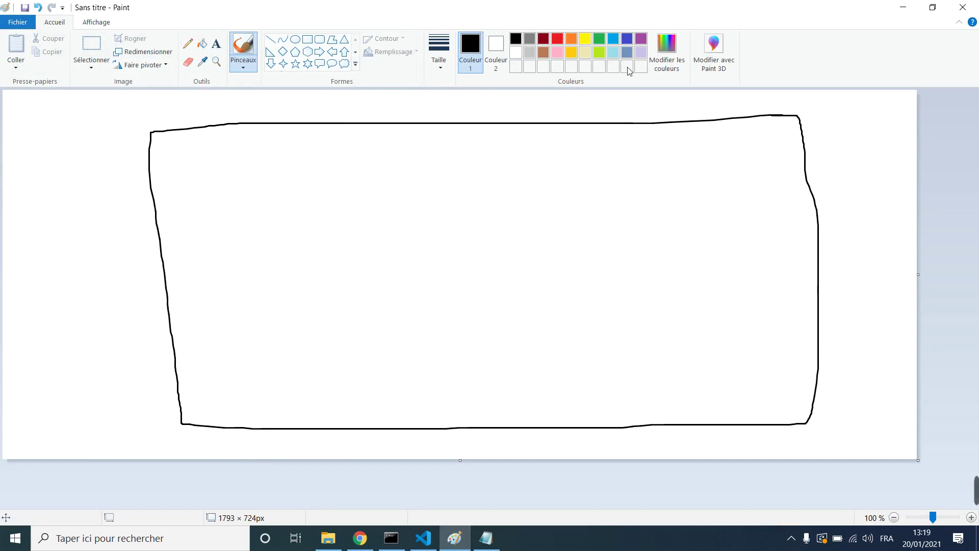
# Step: Draw three red columns labelled C1, C2 and C3, then return to Firebase
pyautogui.click(555, 40)
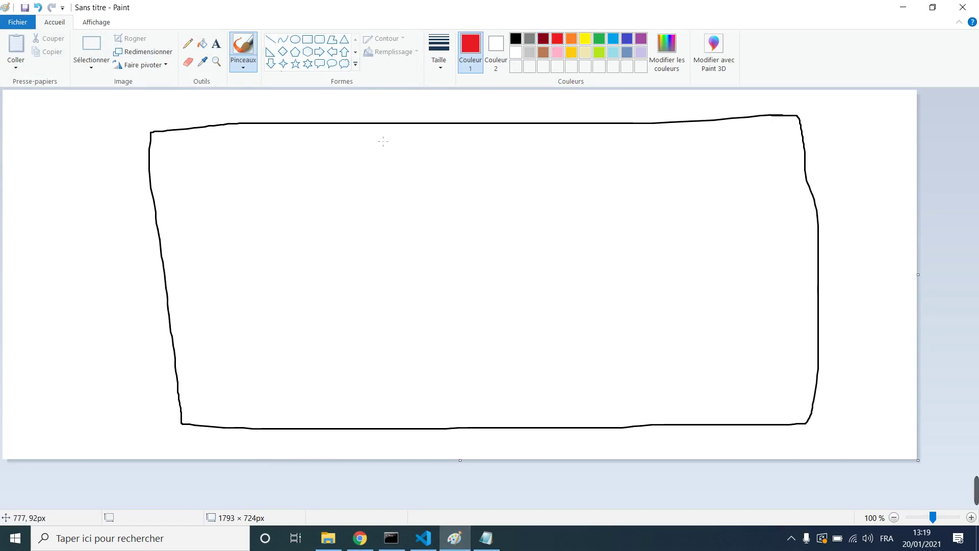
pyautogui.moveTo(337, 143)
pyautogui.mouseDown()
pyautogui.moveTo(197, 154)
pyautogui.moveTo(221, 377)
pyautogui.moveTo(384, 411)
pyautogui.moveTo(388, 133)
pyautogui.mouseUp()
pyautogui.moveTo(569, 131)
pyautogui.mouseDown()
pyautogui.moveTo(407, 182)
pyautogui.moveTo(435, 418)
pyautogui.moveTo(563, 412)
pyautogui.moveTo(583, 135)
pyautogui.mouseUp()
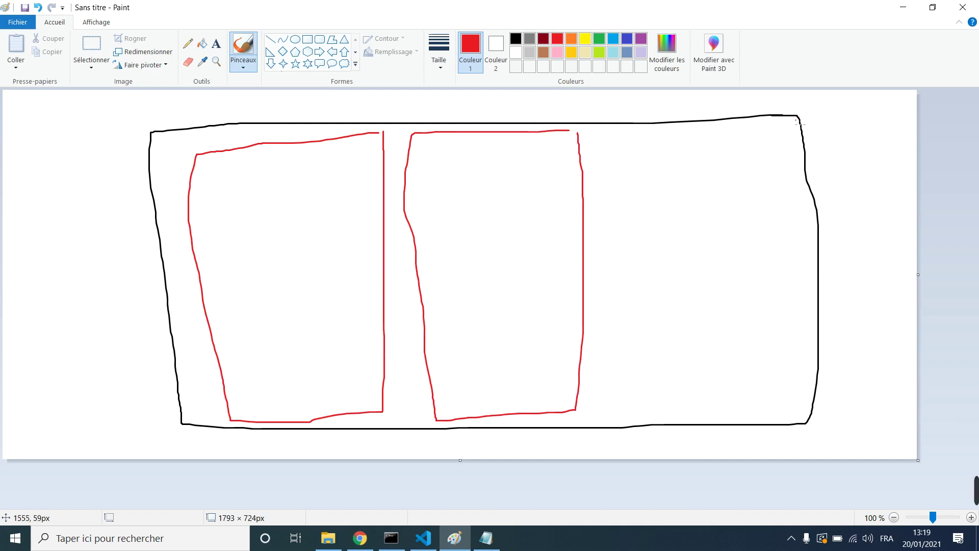
pyautogui.moveTo(796, 120)
pyautogui.mouseDown()
pyautogui.moveTo(585, 131)
pyautogui.moveTo(636, 364)
pyautogui.moveTo(785, 383)
pyautogui.moveTo(791, 128)
pyautogui.mouseUp()
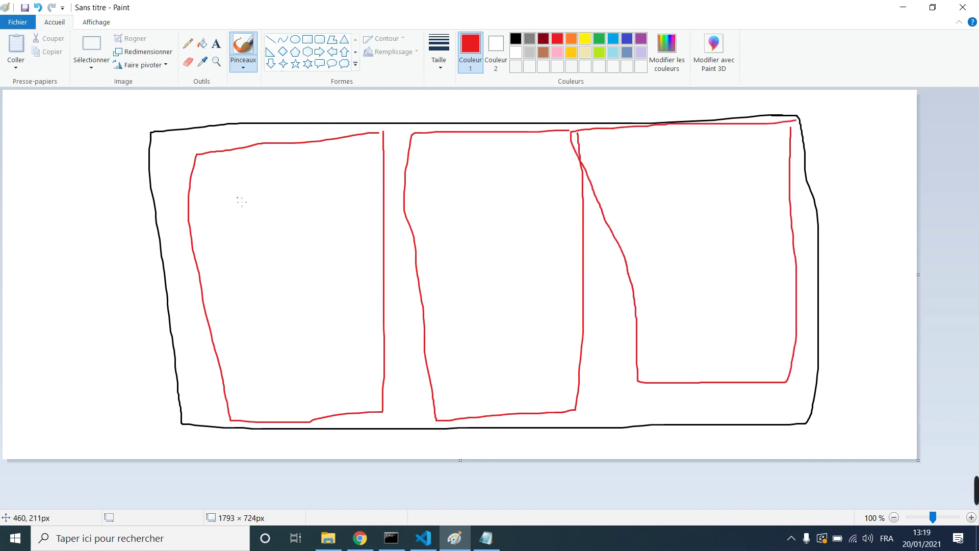
pyautogui.moveTo(248, 168)
pyautogui.mouseDown()
pyautogui.moveTo(237, 185)
pyautogui.moveTo(271, 190)
pyautogui.mouseUp()
pyautogui.moveTo(495, 145)
pyautogui.mouseDown()
pyautogui.moveTo(461, 169)
pyautogui.moveTo(515, 174)
pyautogui.mouseUp()
pyautogui.moveTo(668, 145); pyautogui.dragTo(643, 169)
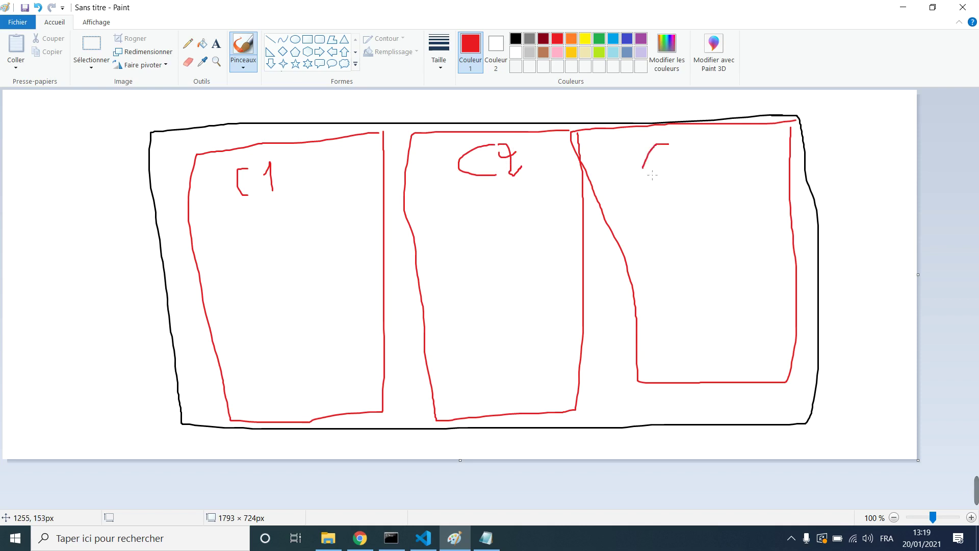
pyautogui.moveTo(707, 141)
pyautogui.mouseDown()
pyautogui.moveTo(740, 176)
pyautogui.moveTo(712, 189)
pyautogui.mouseUp()
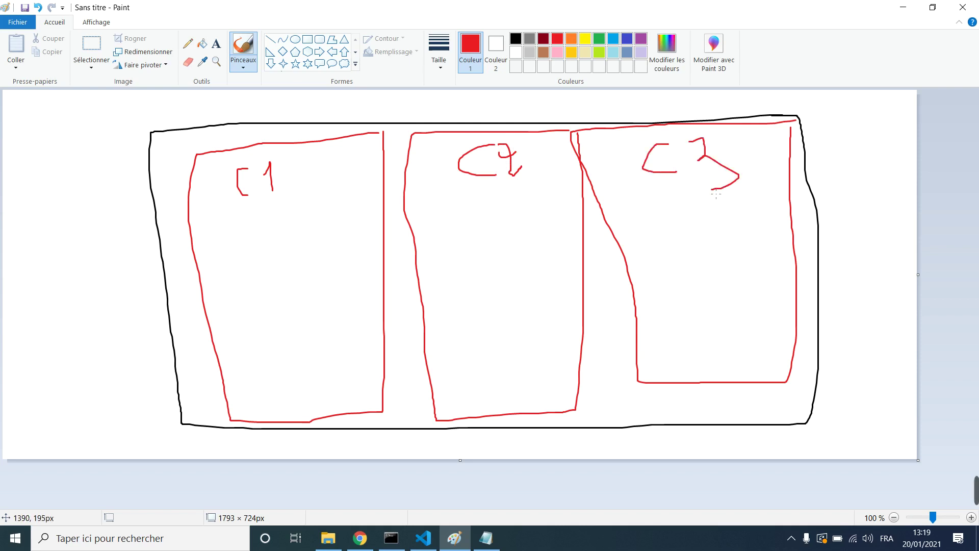
pyautogui.click(359, 539)
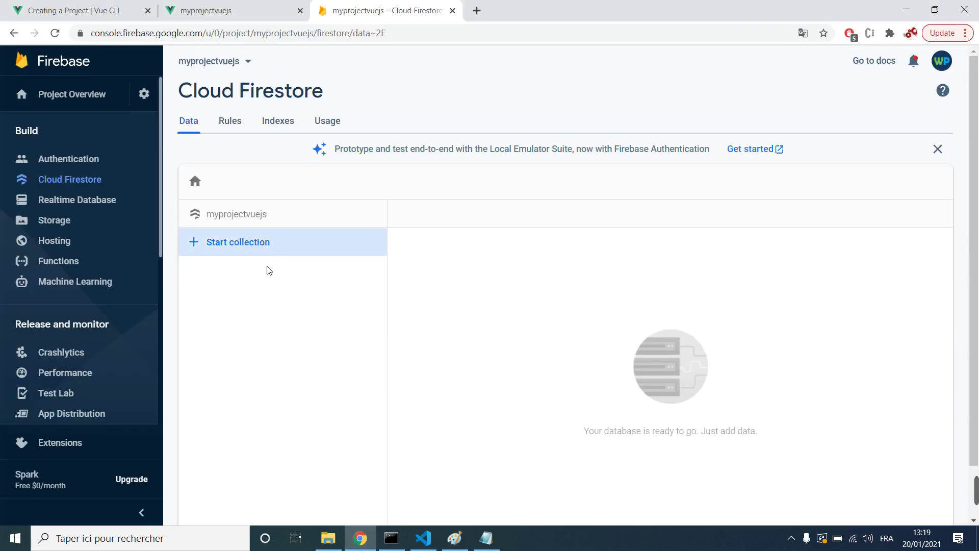
# Step: Start a Firestore collection with ID users and move to its first document, then return to Paint
pyautogui.click(239, 242)
pyautogui.write('users')
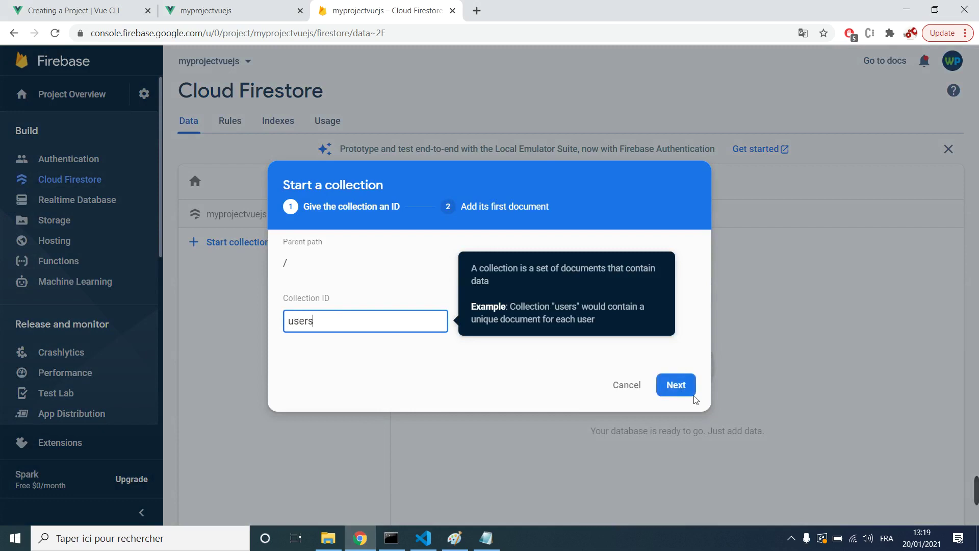
pyautogui.click(692, 395)
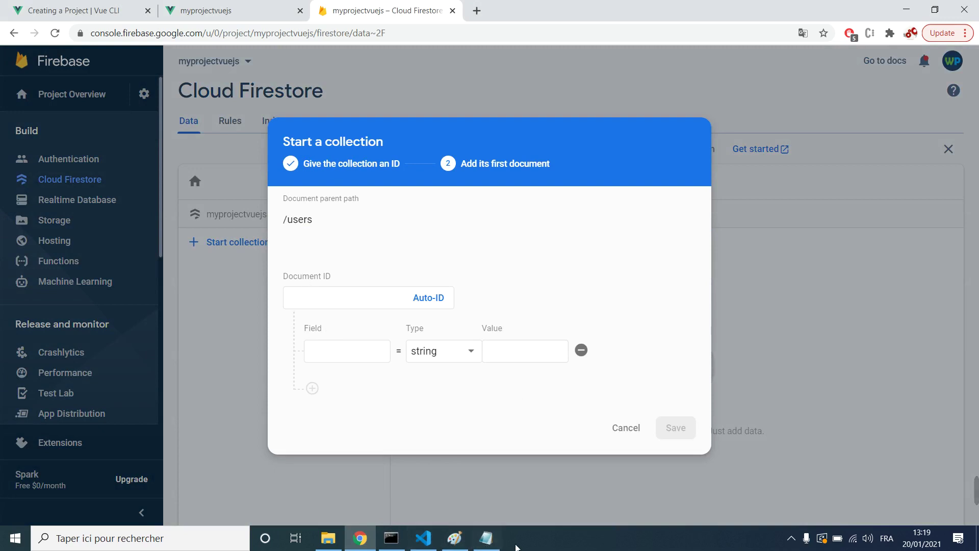
pyautogui.click(455, 538)
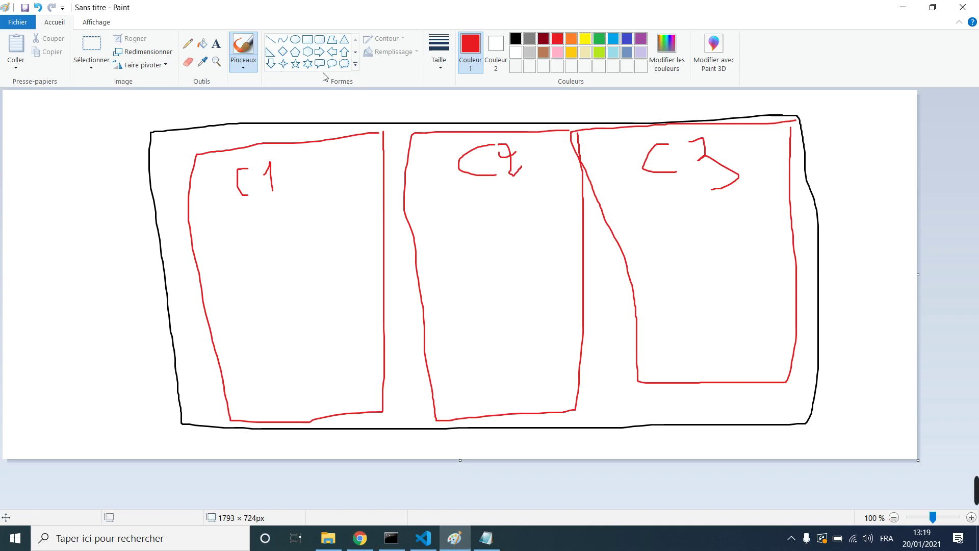
# Step: In Paint, switch to green rectangles and draw three boxes in column C1
pyautogui.click(307, 39)
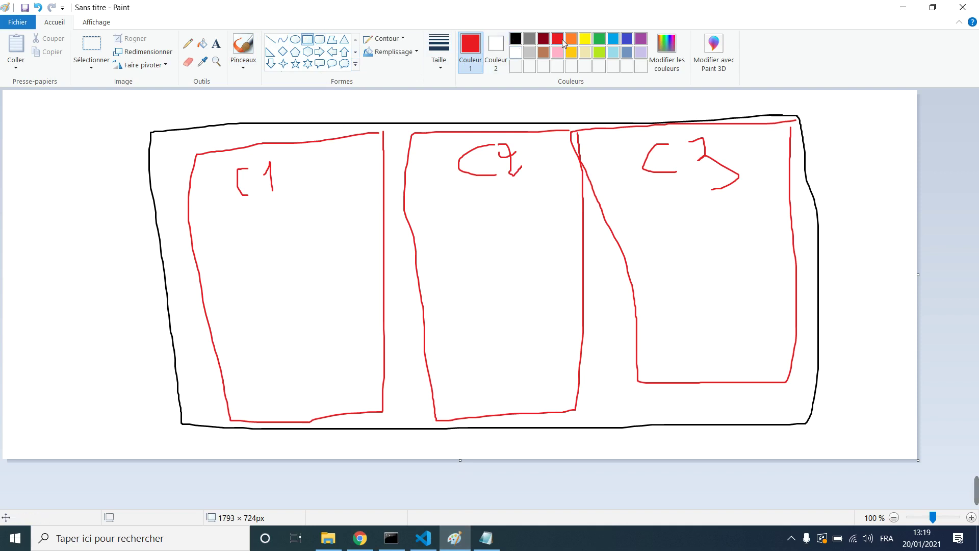
pyautogui.click(599, 38)
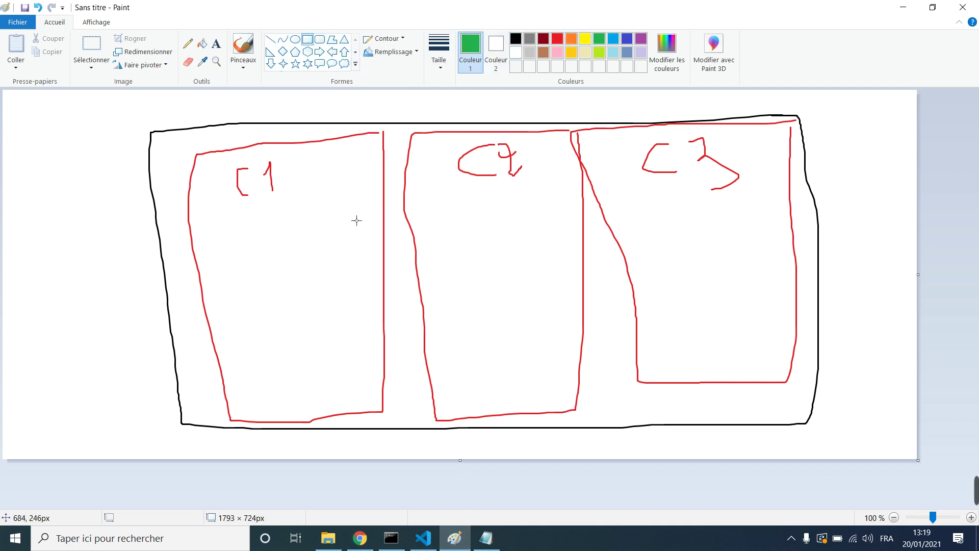
pyautogui.moveTo(363, 201)
pyautogui.mouseDown()
pyautogui.moveTo(228, 227)
pyautogui.moveTo(210, 274)
pyautogui.mouseUp()
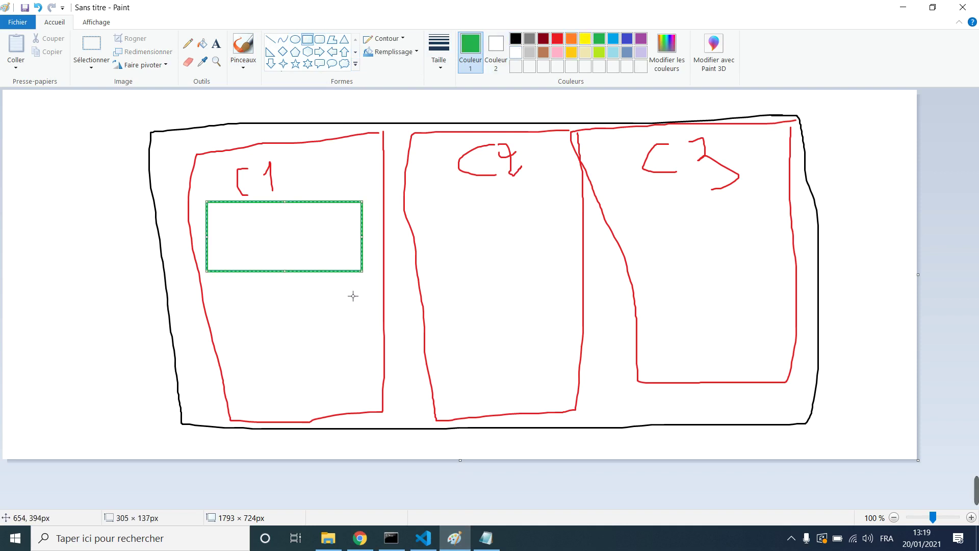
pyautogui.moveTo(358, 283)
pyautogui.mouseDown()
pyautogui.moveTo(219, 304)
pyautogui.moveTo(203, 326)
pyautogui.mouseUp()
pyautogui.moveTo(357, 341); pyautogui.dragTo(194, 395)
# Step: Draw three green boxes each in columns C2 and C3, then return to the Firestore dialog
pyautogui.moveTo(567, 189); pyautogui.dragTo(435, 234)
pyautogui.moveTo(549, 266); pyautogui.dragTo(435, 294)
pyautogui.moveTo(553, 335)
pyautogui.mouseDown()
pyautogui.moveTo(466, 360)
pyautogui.moveTo(448, 382)
pyautogui.mouseUp()
pyautogui.moveTo(759, 190)
pyautogui.mouseDown()
pyautogui.moveTo(641, 207)
pyautogui.moveTo(640, 236)
pyautogui.mouseUp()
pyautogui.moveTo(776, 264)
pyautogui.mouseDown()
pyautogui.moveTo(664, 298)
pyautogui.moveTo(649, 319)
pyautogui.moveTo(648, 305)
pyautogui.mouseUp()
pyautogui.moveTo(778, 324)
pyautogui.mouseDown()
pyautogui.moveTo(669, 351)
pyautogui.moveTo(652, 369)
pyautogui.mouseUp()
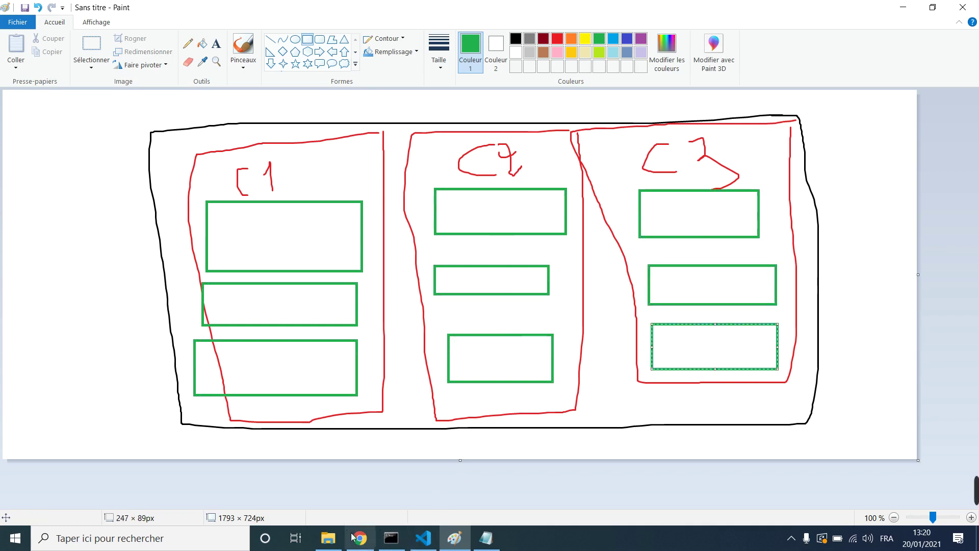
pyautogui.click(360, 539)
pyautogui.click(309, 291)
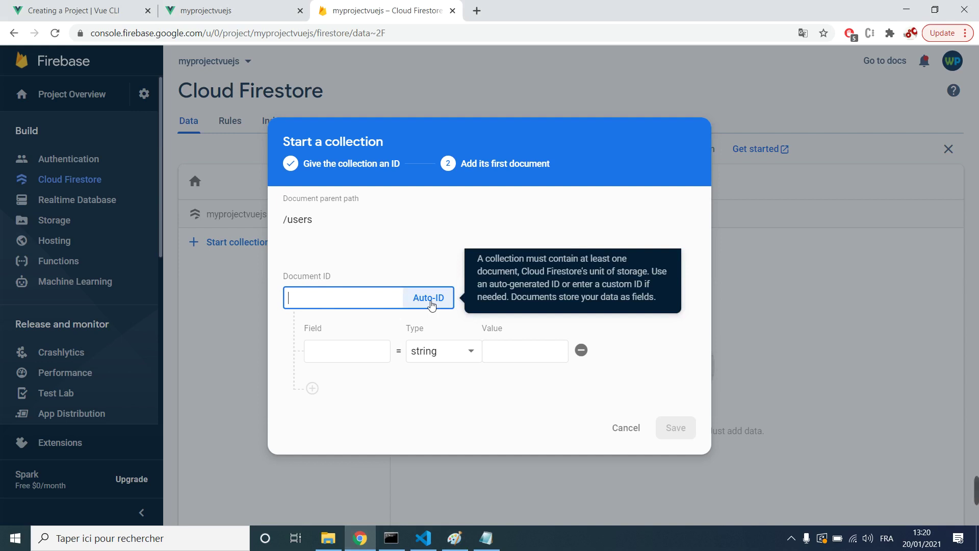
# Step: Fill the users document's Document ID with an Auto-ID and select it to inspect
pyautogui.click(441, 301)
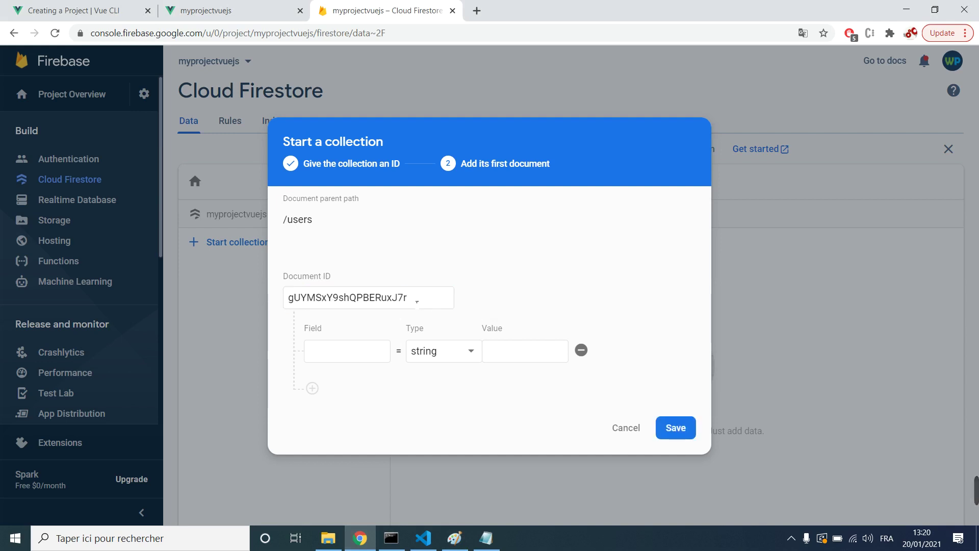
pyautogui.moveTo(448, 299); pyautogui.dragTo(289, 307)
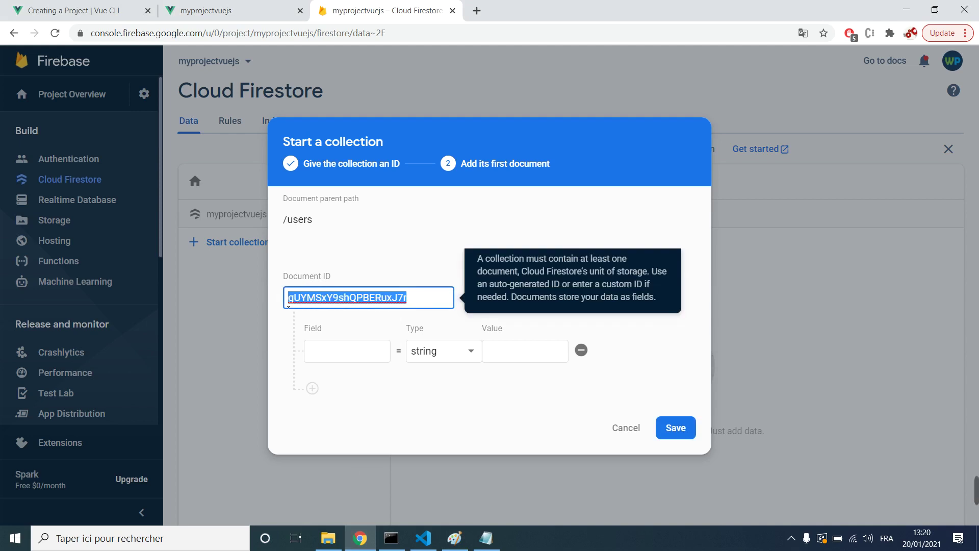
pyautogui.click(428, 300)
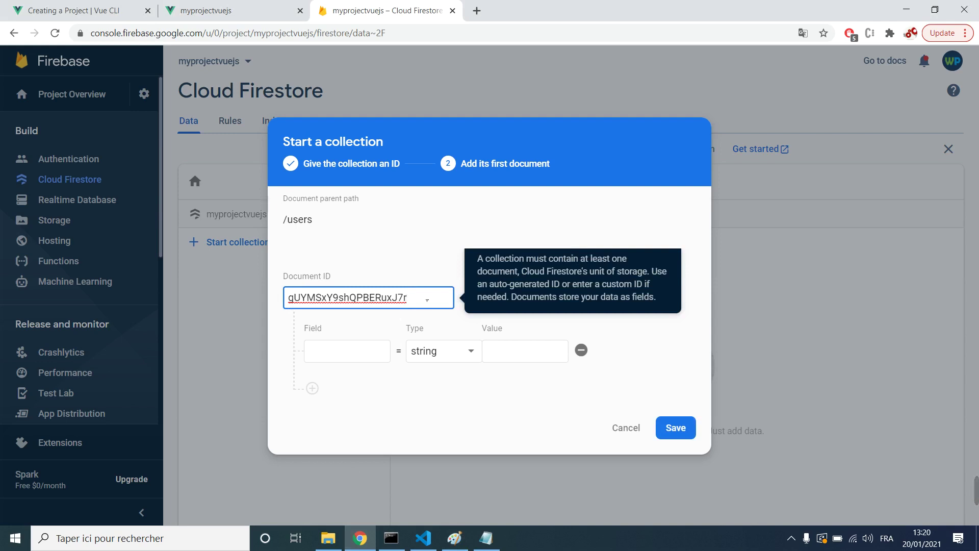
pyautogui.moveTo(427, 300); pyautogui.dragTo(292, 300)
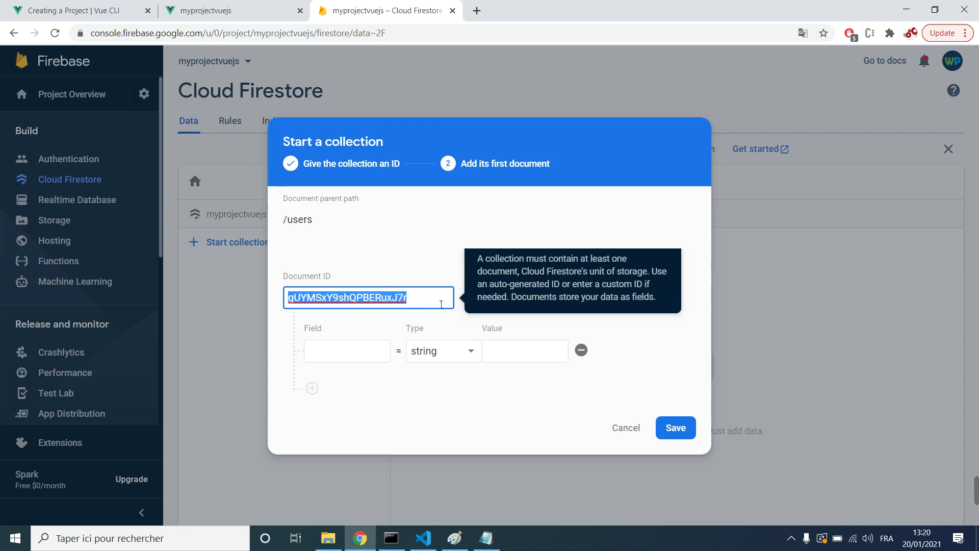
pyautogui.click(345, 320)
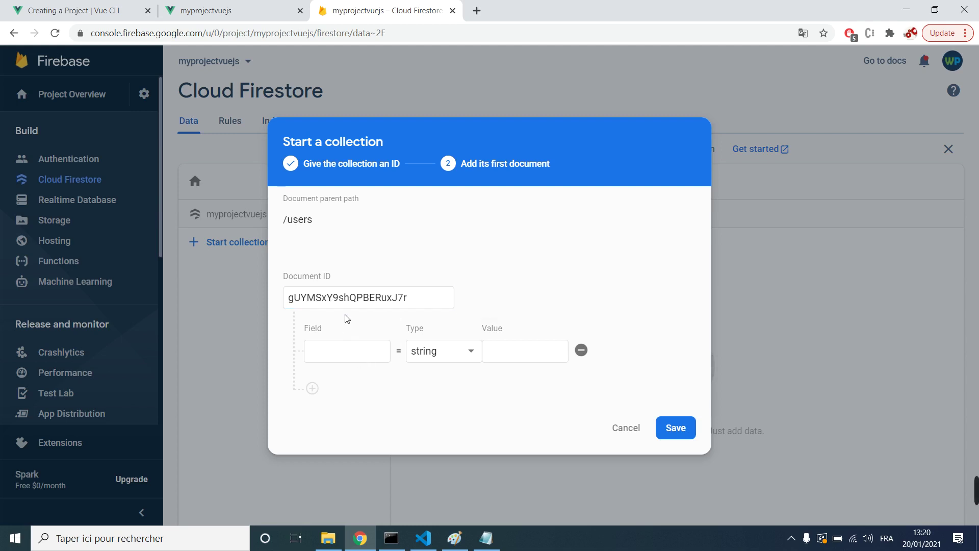
pyautogui.click(433, 530)
pyautogui.click(433, 528)
# Step: In Paint, recolour the selected bottom C3 box blue
pyautogui.click(455, 538)
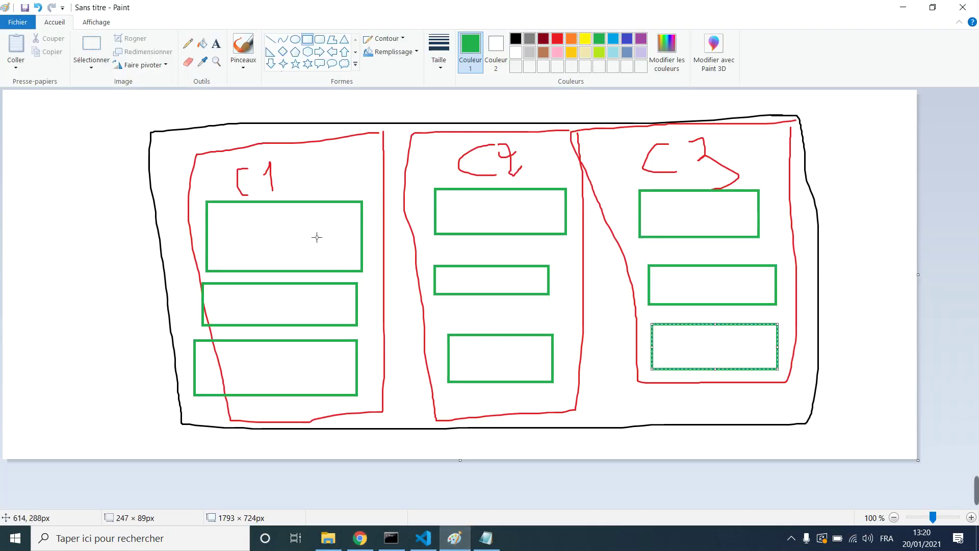
pyautogui.click(543, 42)
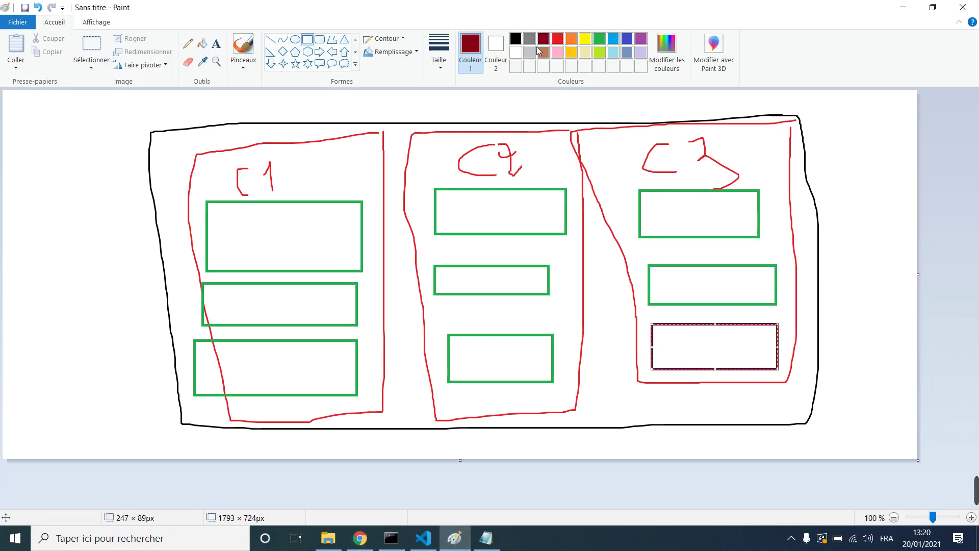
pyautogui.click(627, 38)
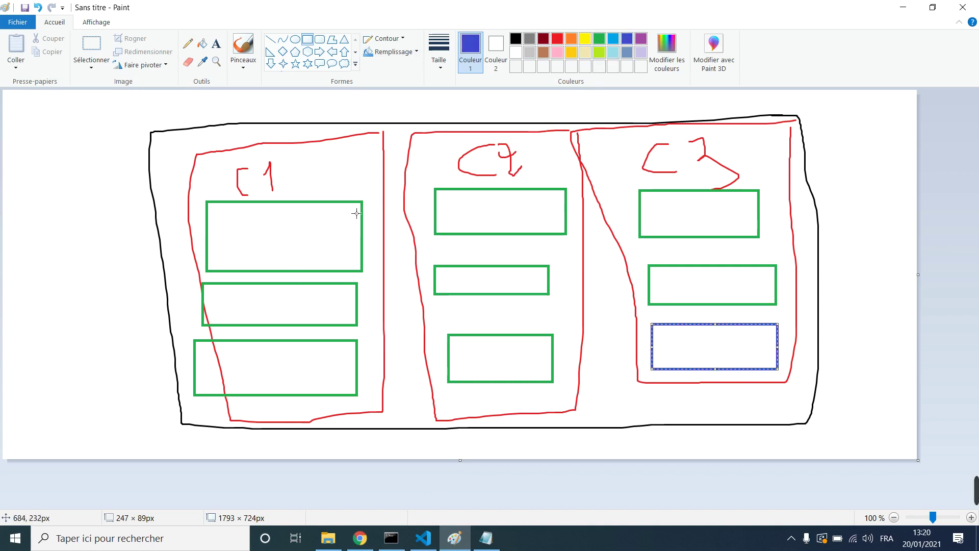
# Step: Draw four thin blue bars inside C1's top green box
pyautogui.moveTo(356, 210); pyautogui.dragTo(220, 221)
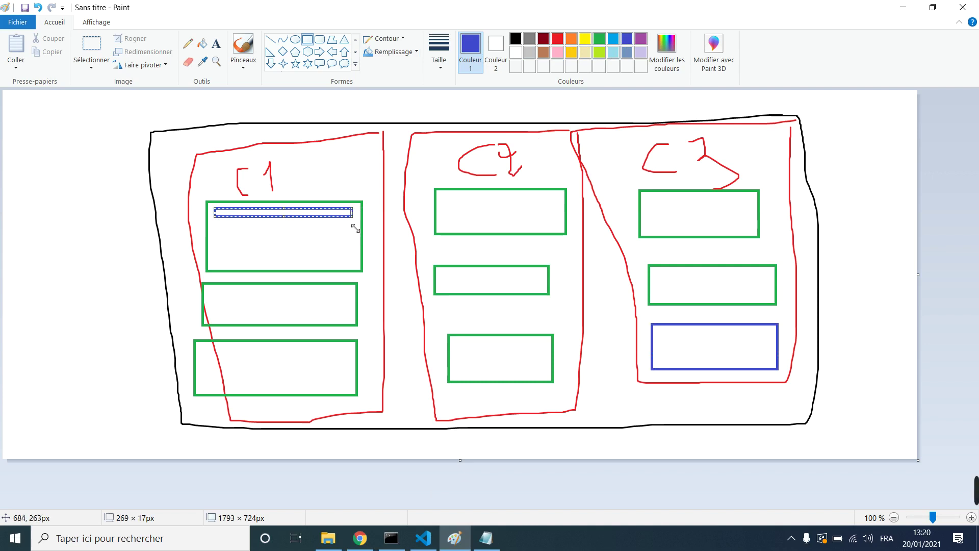
pyautogui.moveTo(352, 228); pyautogui.dragTo(215, 235)
pyautogui.moveTo(351, 247); pyautogui.dragTo(215, 254)
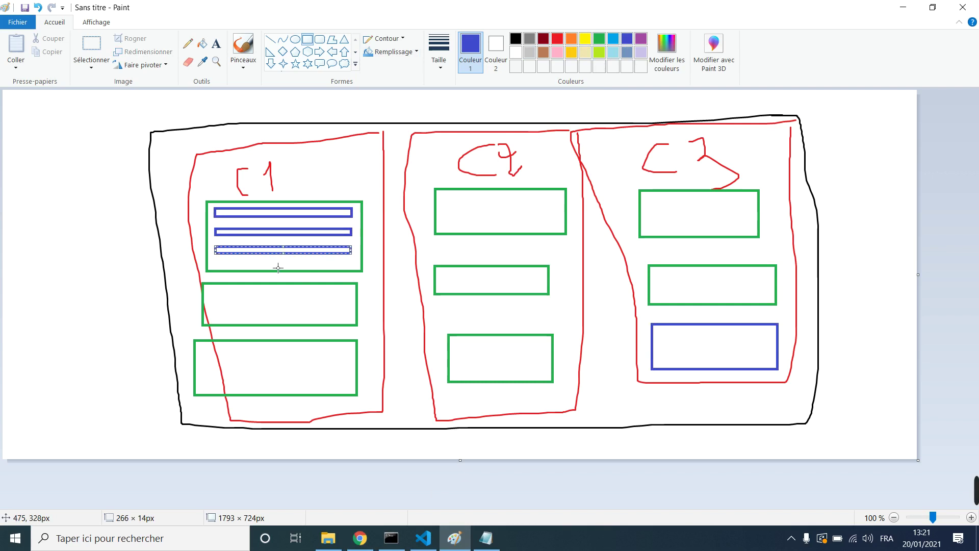
pyautogui.moveTo(354, 265); pyautogui.dragTo(356, 252)
pyautogui.moveTo(285, 267); pyautogui.dragTo(285, 258)
pyautogui.click(356, 271)
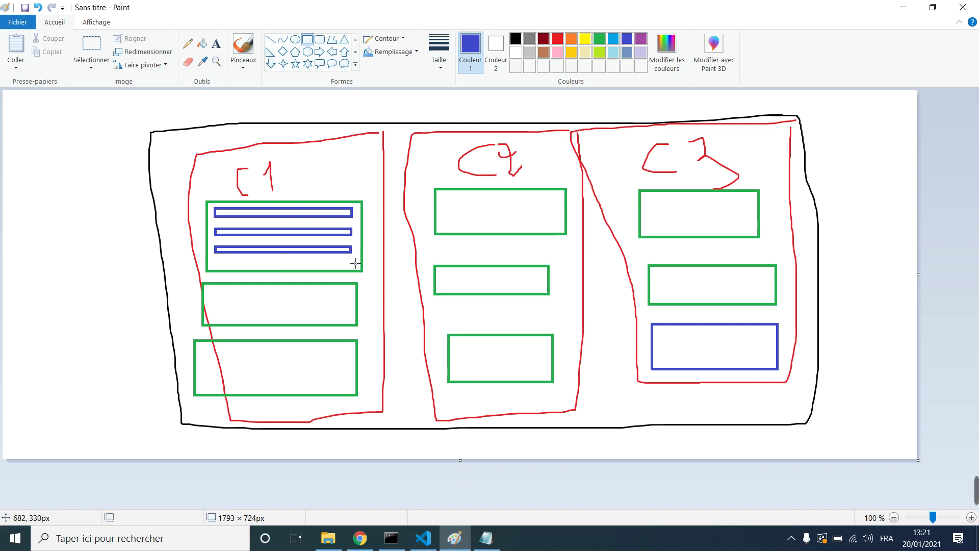
pyautogui.moveTo(357, 263); pyautogui.dragTo(221, 271)
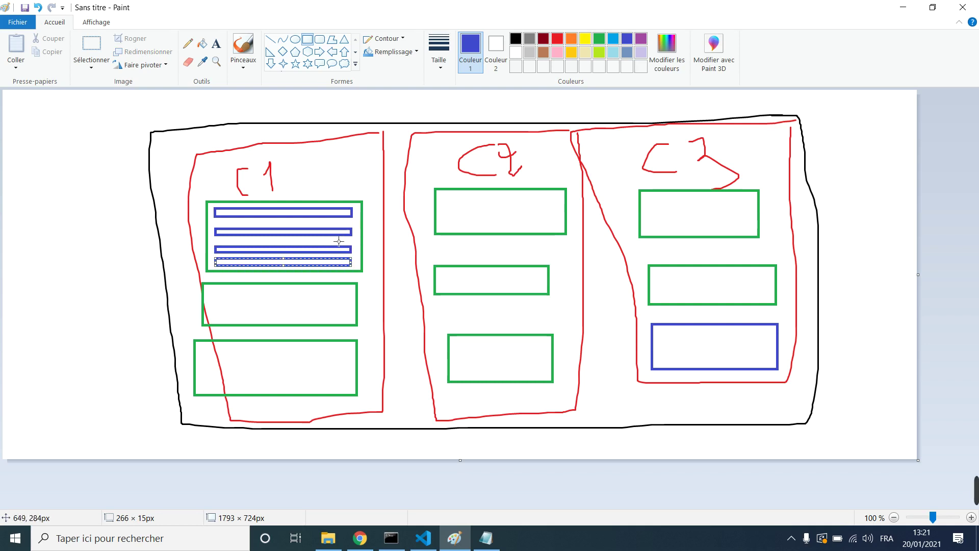
pyautogui.click(395, 250)
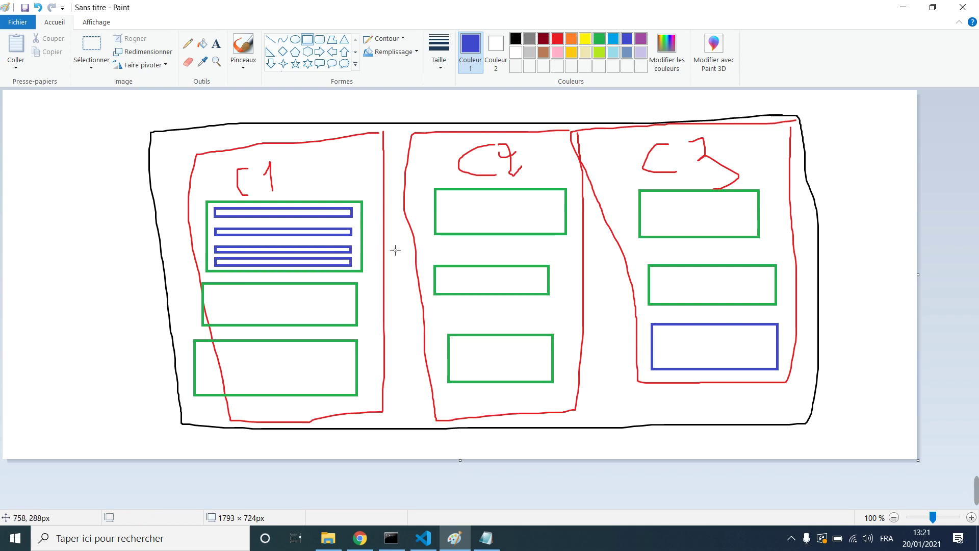
pyautogui.click(357, 545)
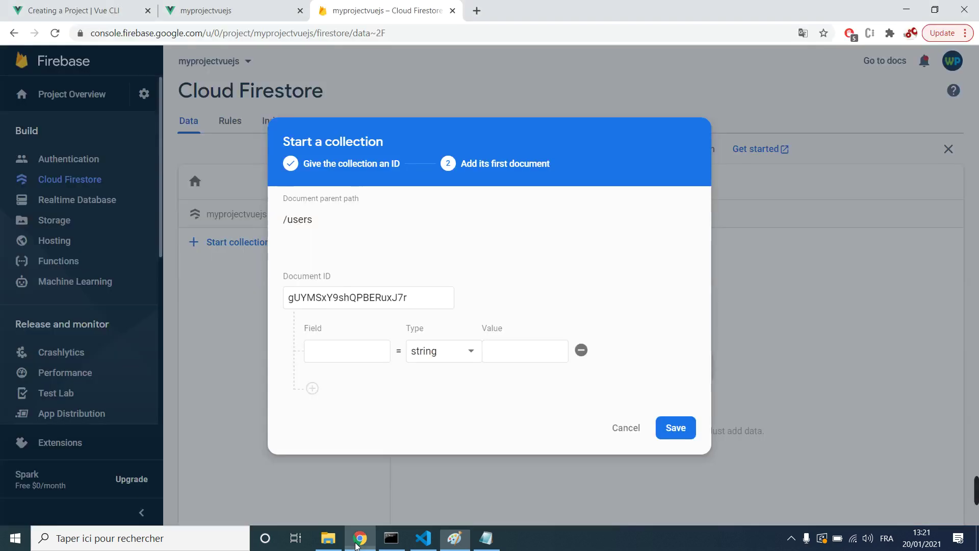
pyautogui.click(324, 350)
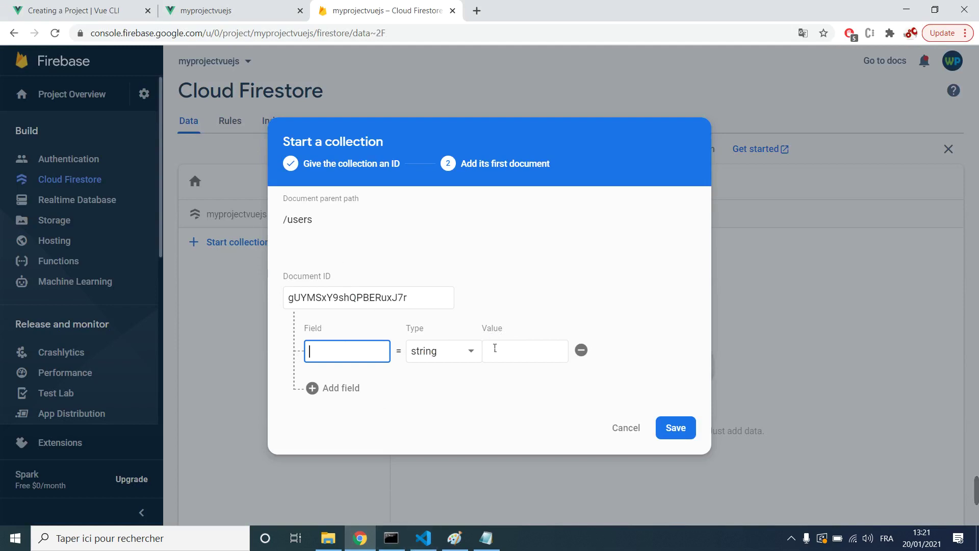
pyautogui.doubleClick(305, 224)
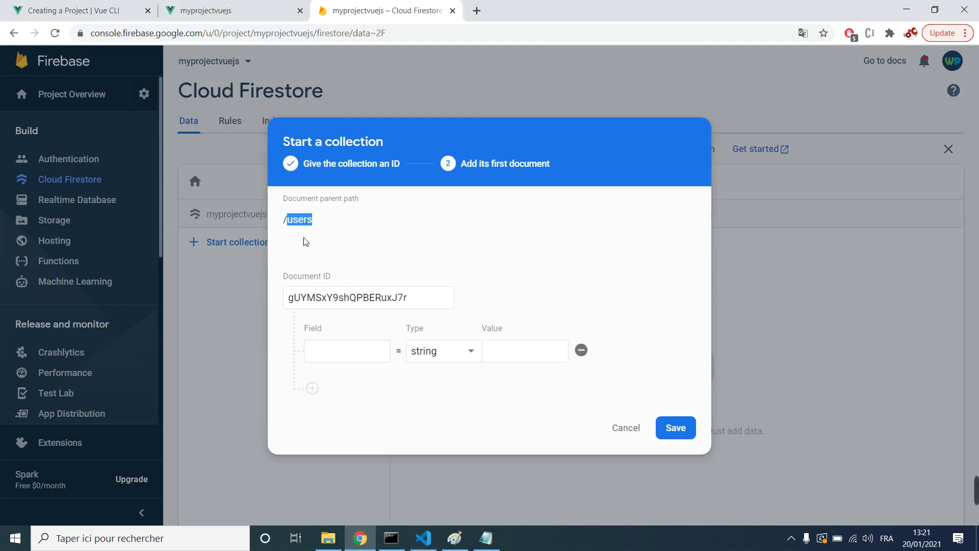
pyautogui.click(455, 538)
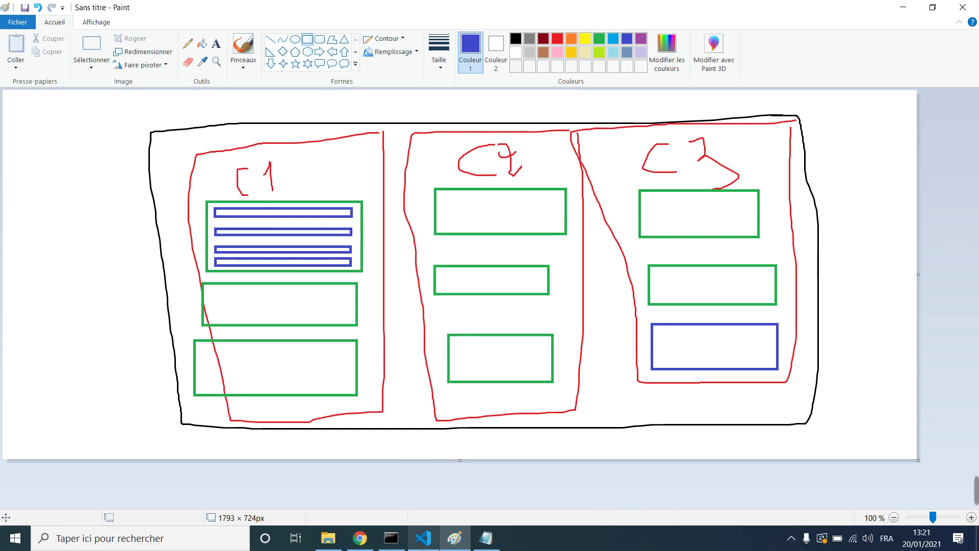
pyautogui.click(360, 539)
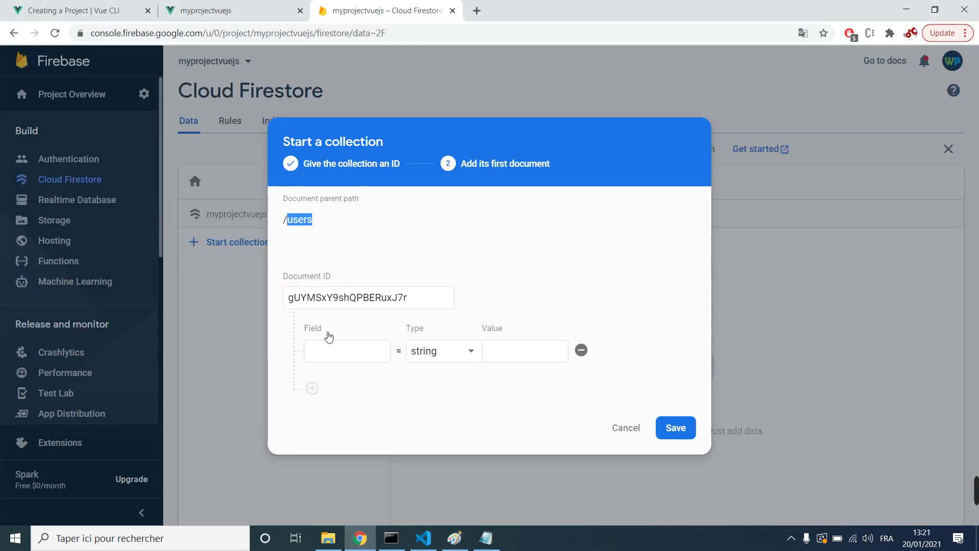
pyautogui.doubleClick(341, 304)
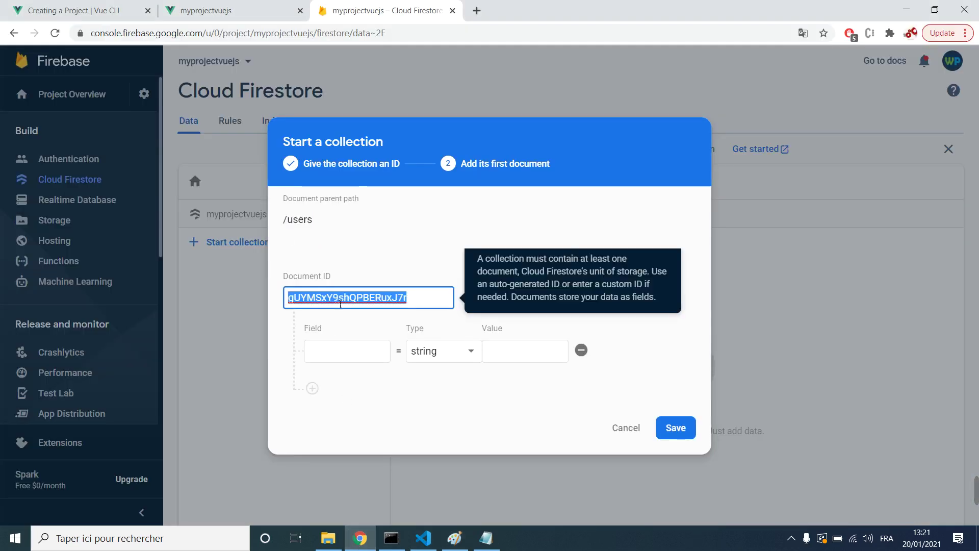
pyautogui.click(339, 352)
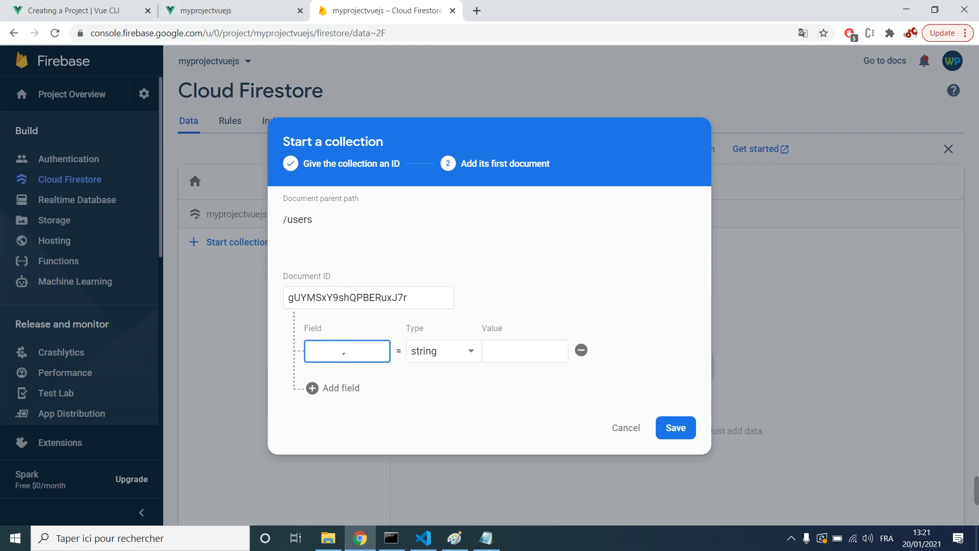
# Step: Add a 'name' string field holding the user's first name
pyautogui.write('name')
pyautogui.click(515, 363)
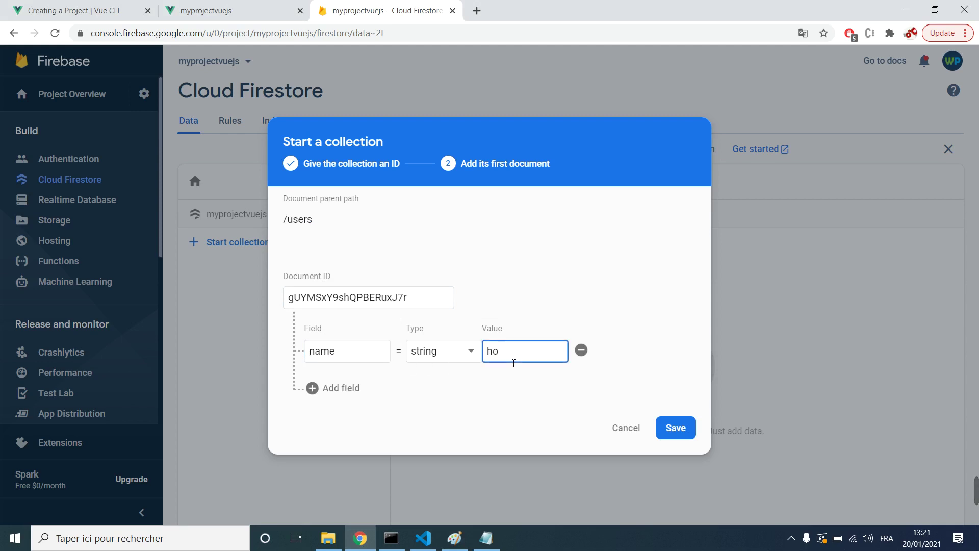
pyautogui.write('houssem')
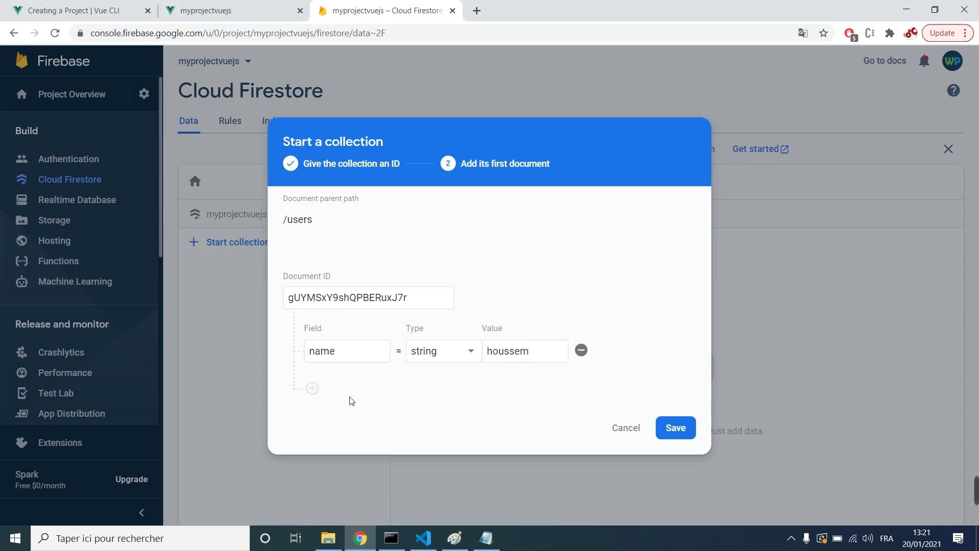
pyautogui.click(443, 351)
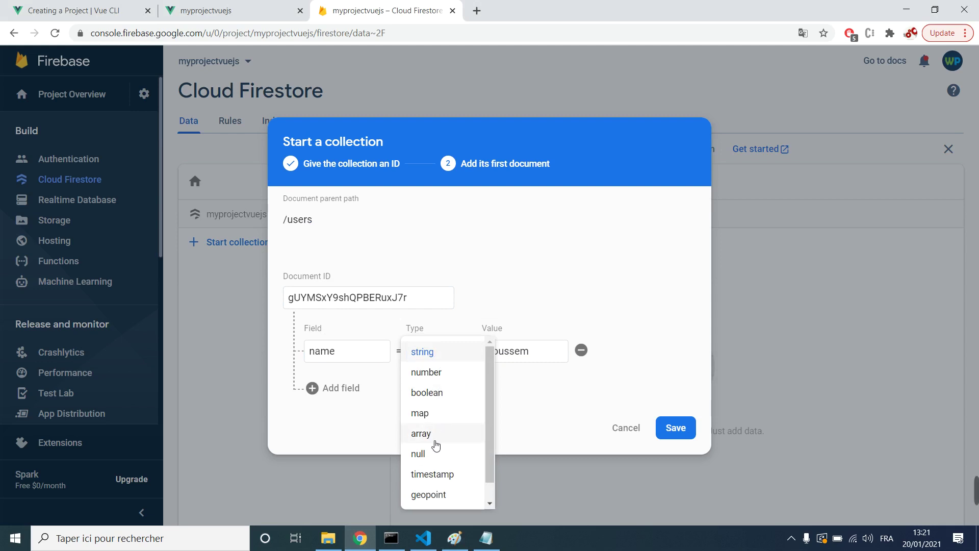
pyautogui.scroll(-1, 436, 447)
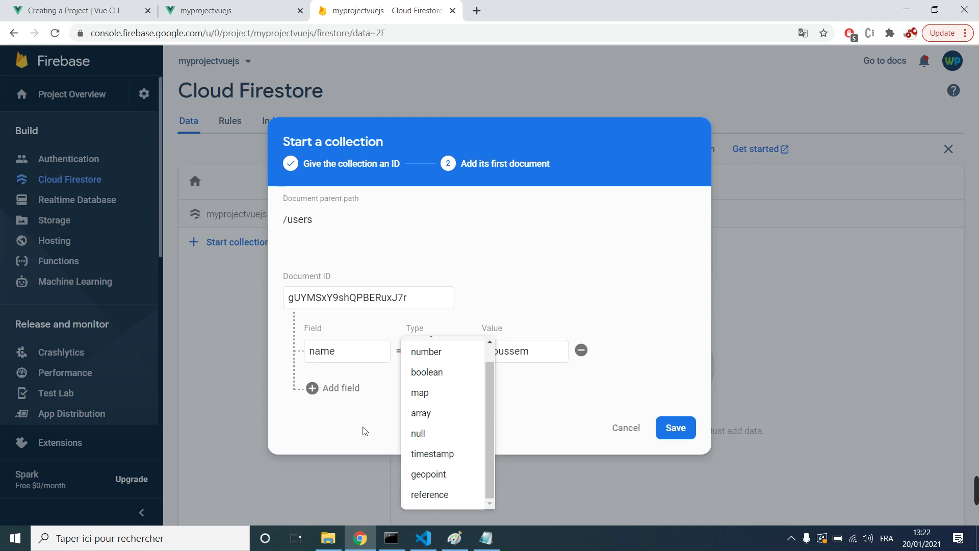
pyautogui.click(380, 415)
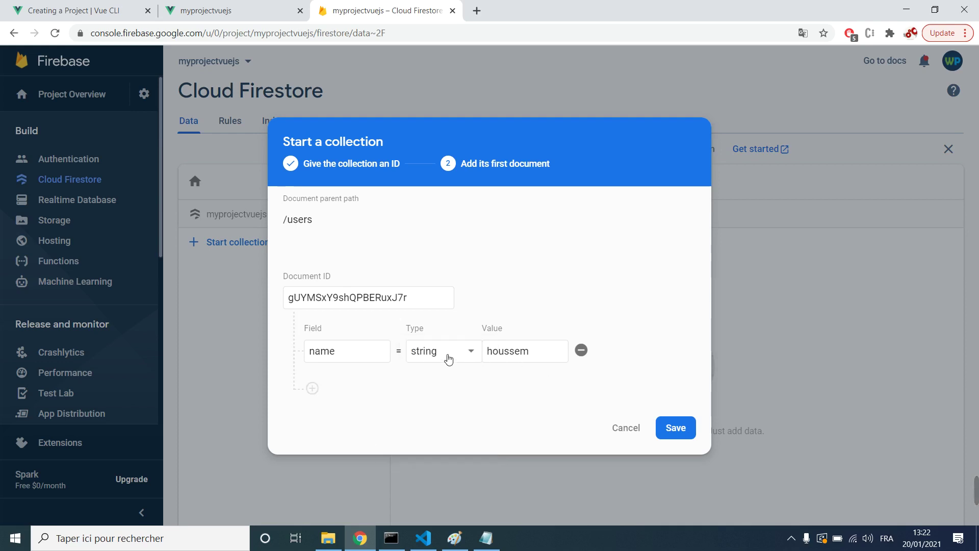
# Step: Add an 'age' field of type number with value 24
pyautogui.click(312, 388)
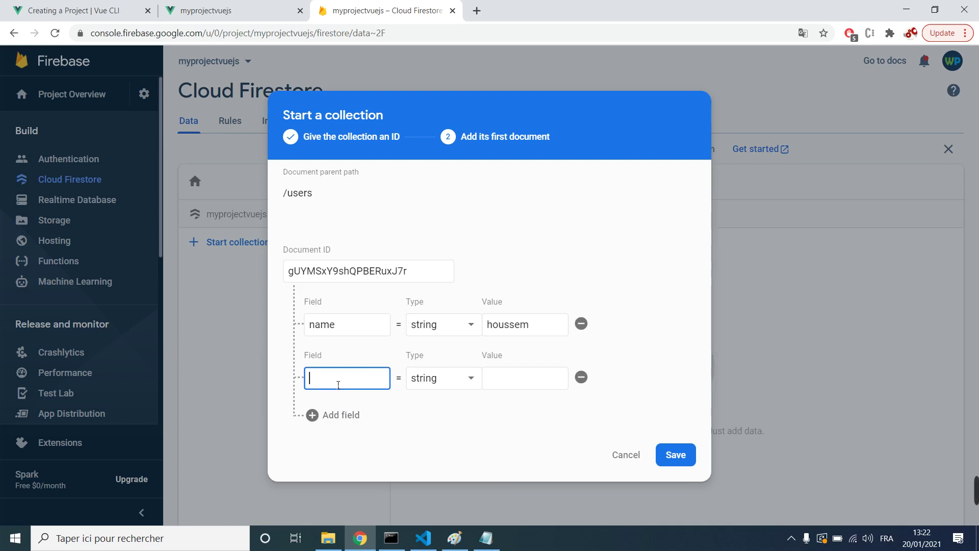
pyautogui.write('age')
pyautogui.click(533, 390)
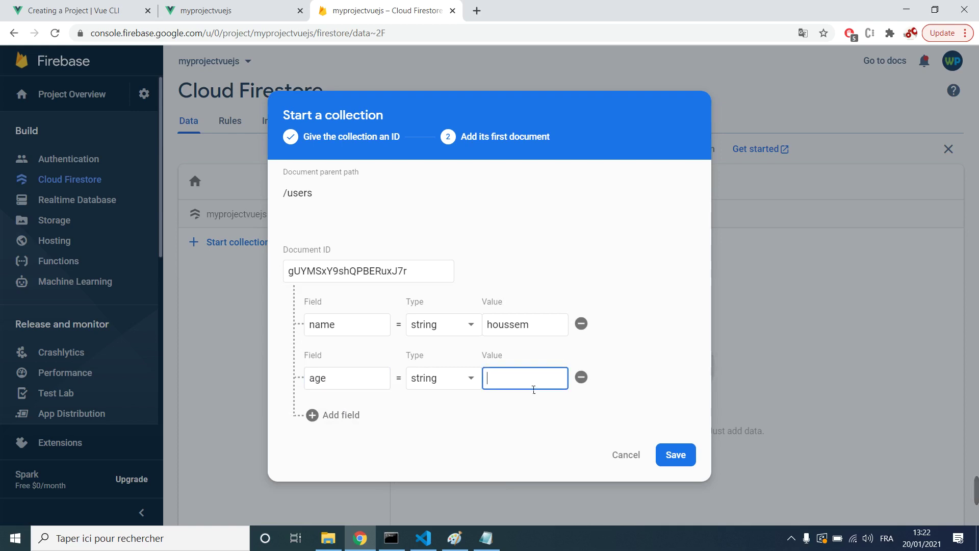
pyautogui.write('24')
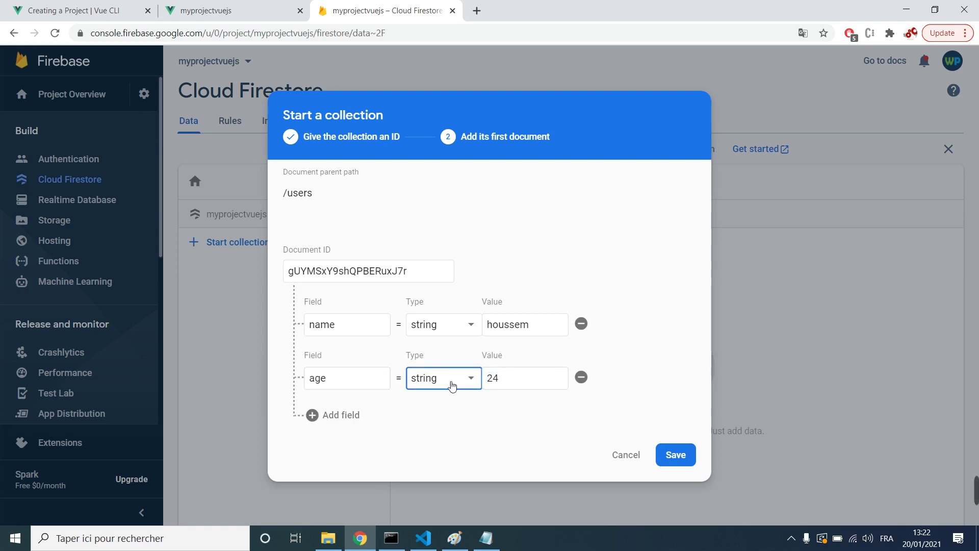
pyautogui.click(450, 378)
pyautogui.click(437, 250)
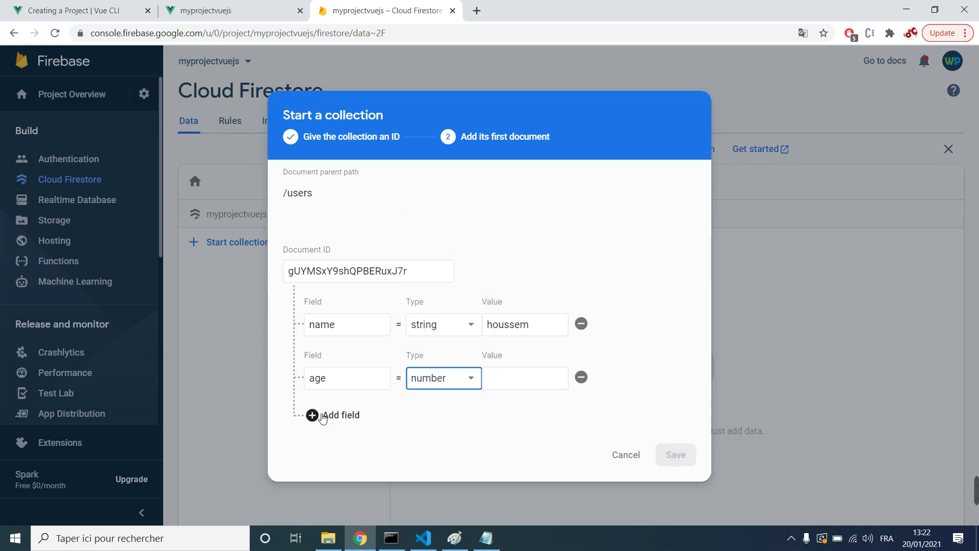
pyautogui.click(312, 414)
pyautogui.click(512, 353)
pyautogui.write('24')
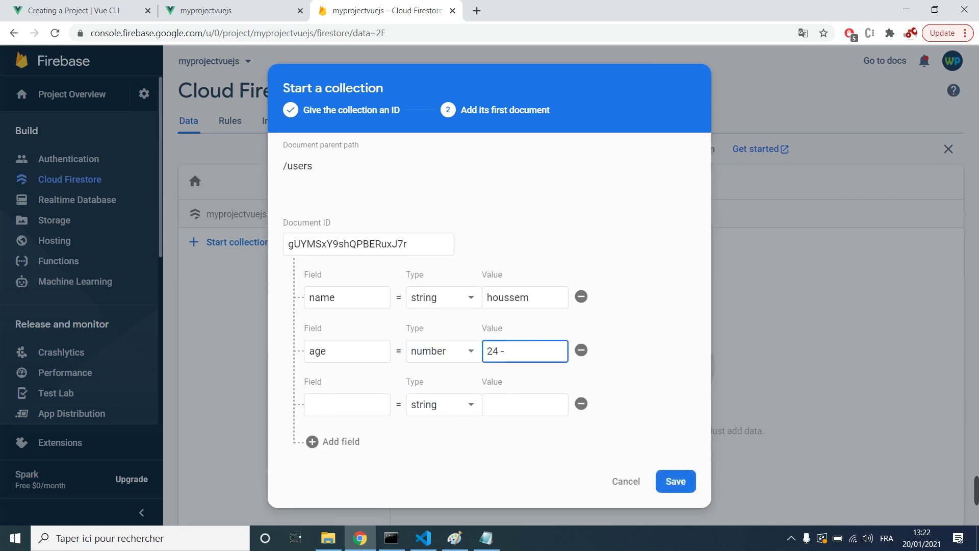
# Step: Add an 'email' string field with the user's e-mail address and save the collection
pyautogui.click(342, 404)
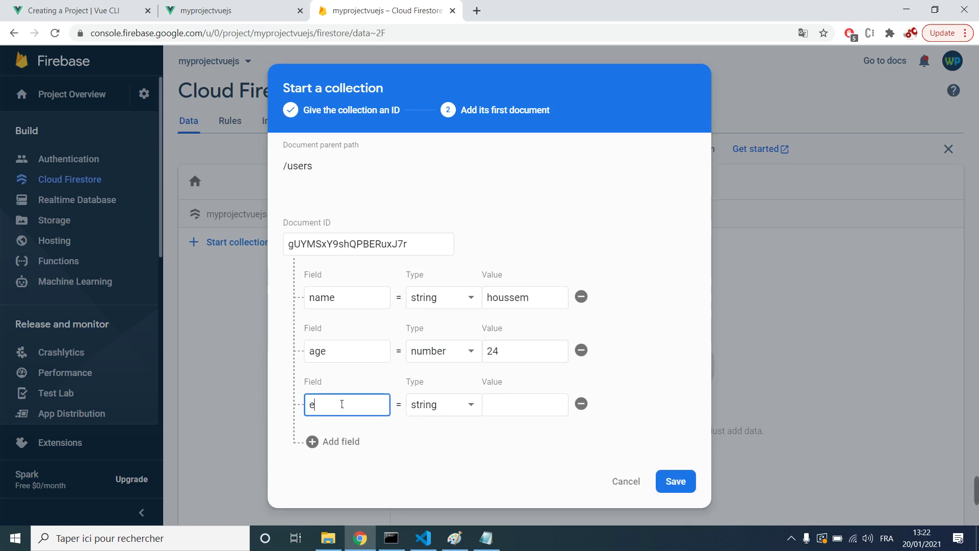
pyautogui.click(513, 416)
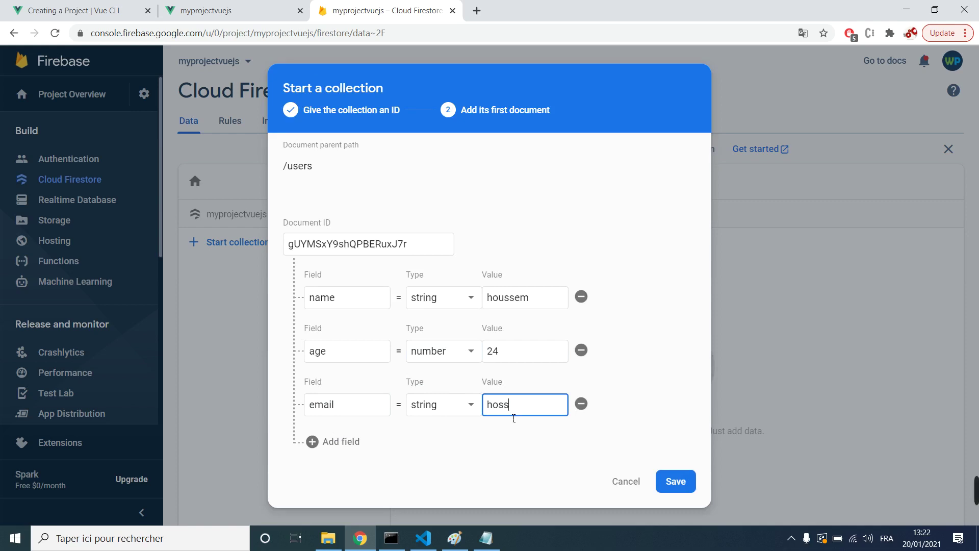
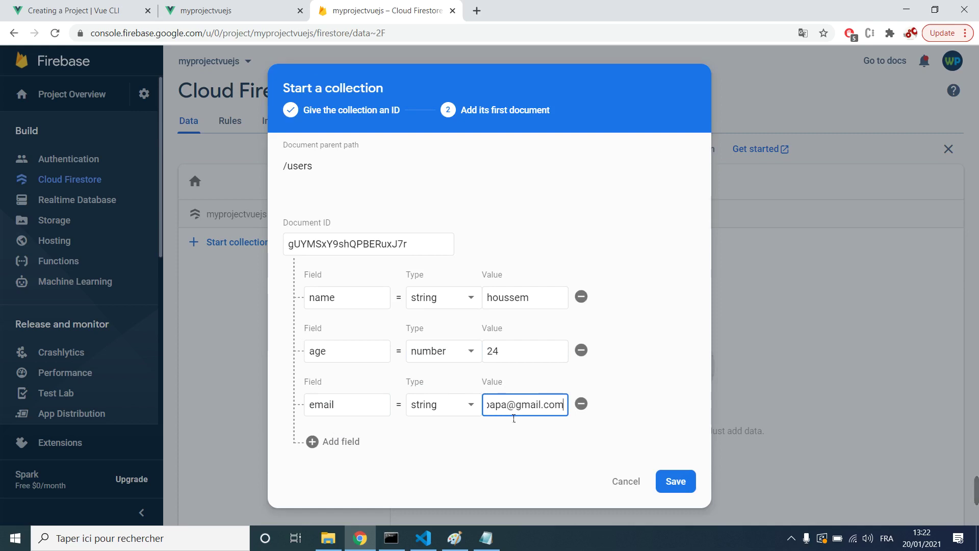
pyautogui.click(510, 431)
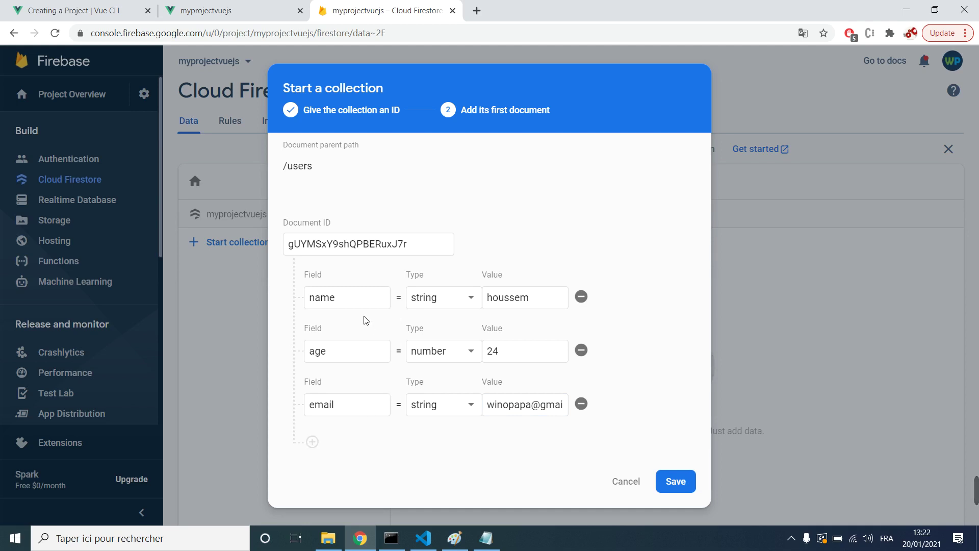
pyautogui.click(670, 482)
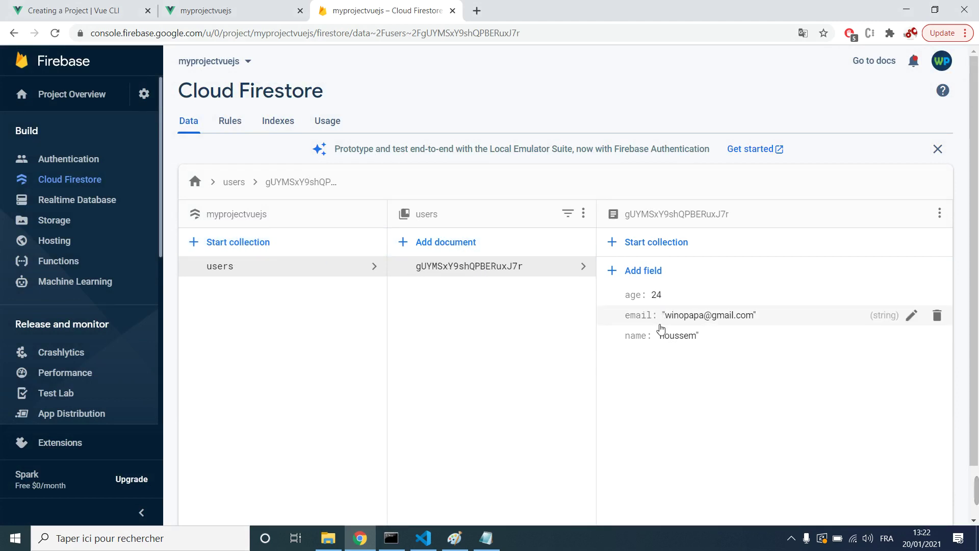
# Step: Review the first users document's fields, then start adding another document to users
pyautogui.click(370, 270)
pyautogui.click(470, 268)
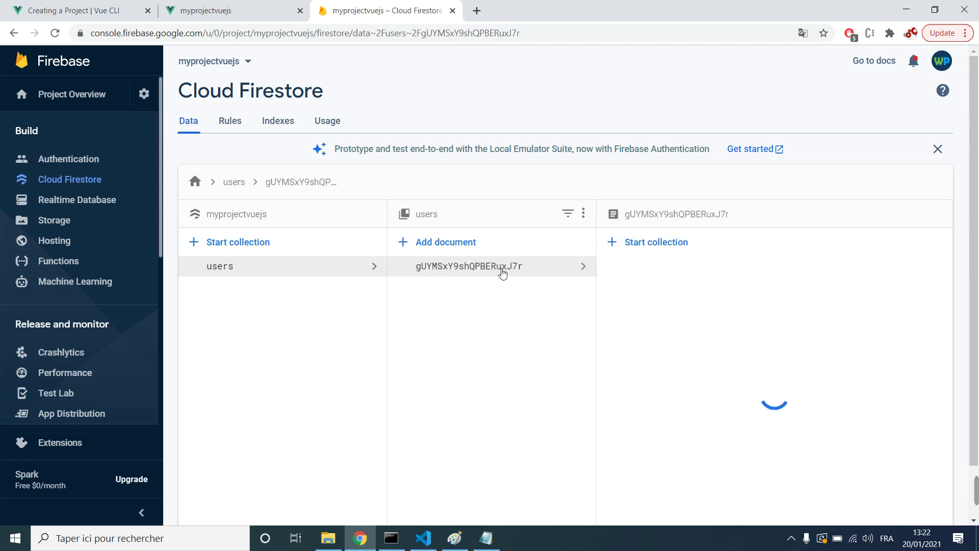
pyautogui.click(348, 272)
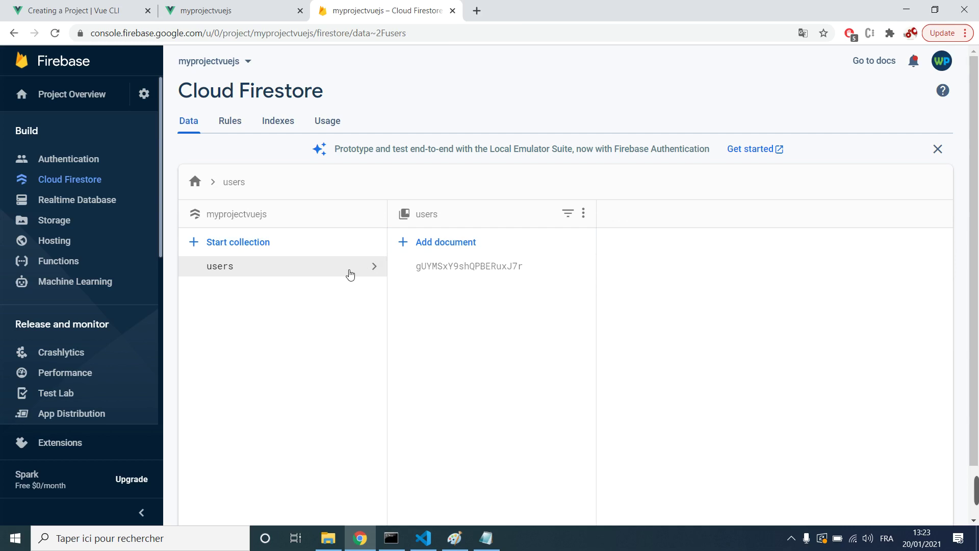
pyautogui.click(424, 274)
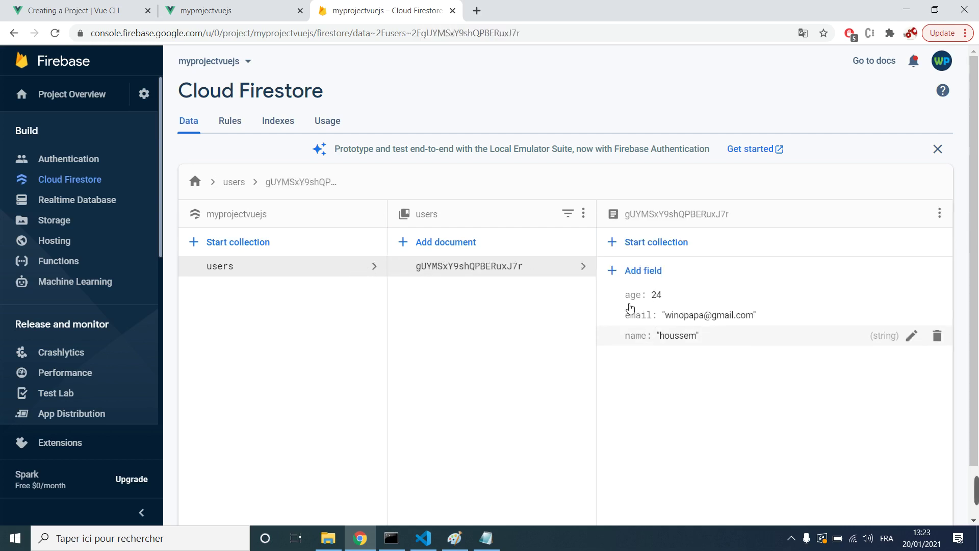
pyautogui.click(450, 247)
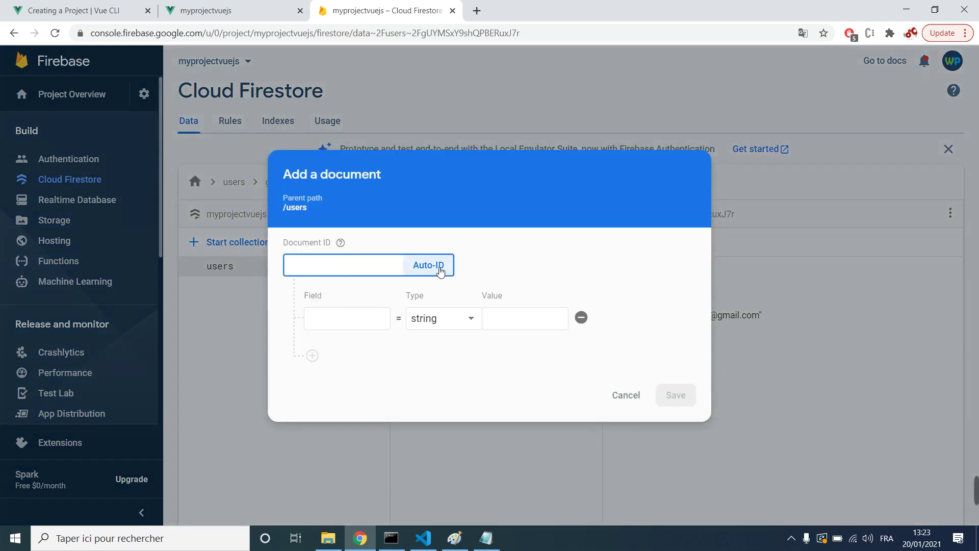
# Step: Give the new document an auto-generated ID and a 'name' string field with the user's name
pyautogui.click(441, 271)
pyautogui.click(350, 321)
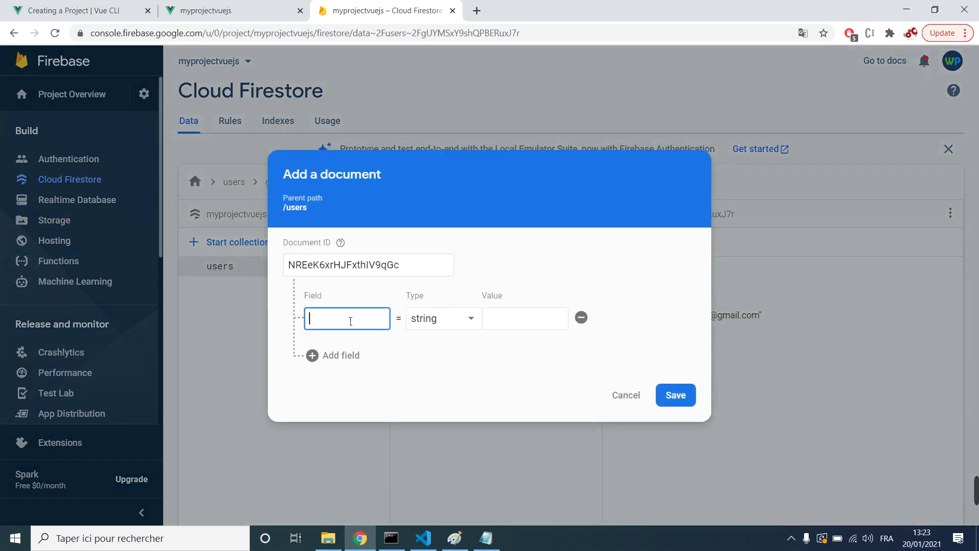
pyautogui.write('name')
pyautogui.click(538, 317)
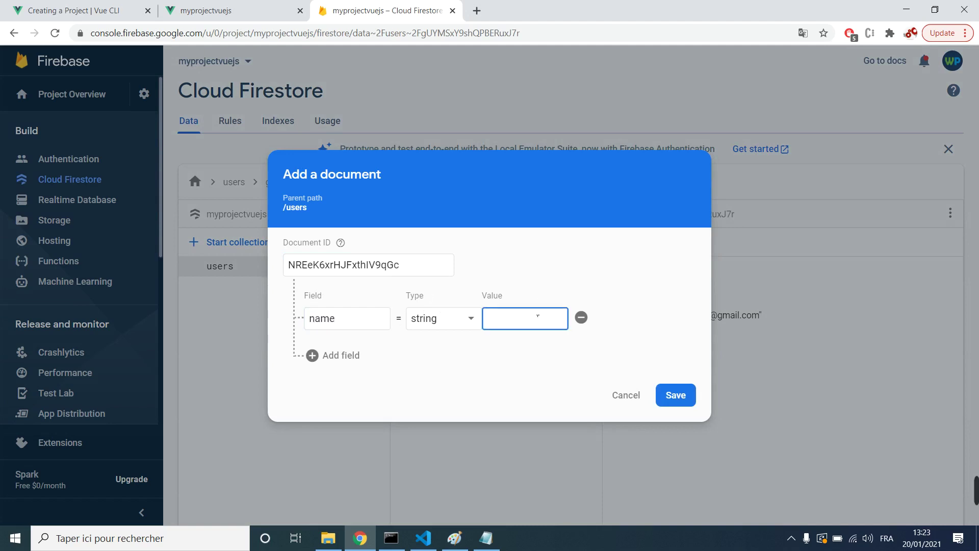
pyautogui.write('salah')
# Step: Add an 'age' field of type number with value 30
pyautogui.click(336, 356)
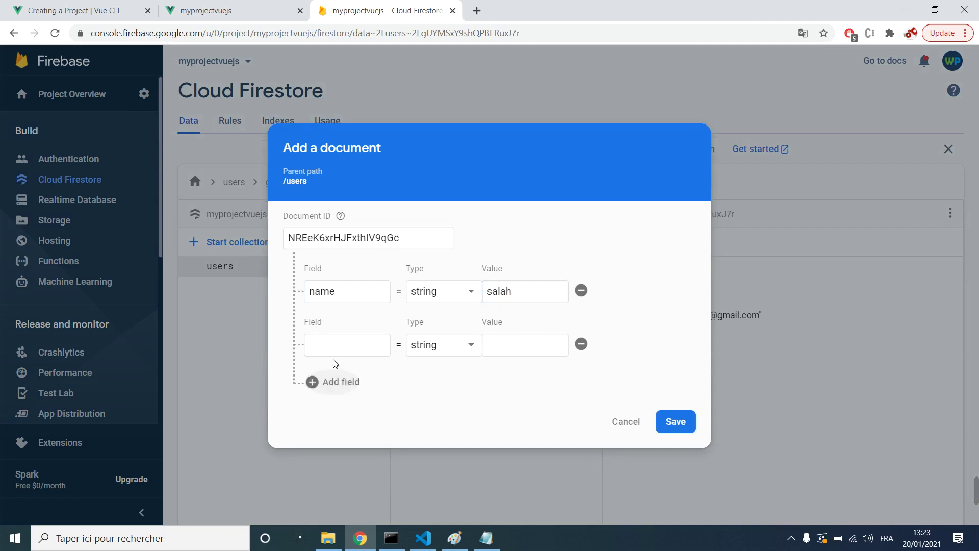
pyautogui.click(340, 354)
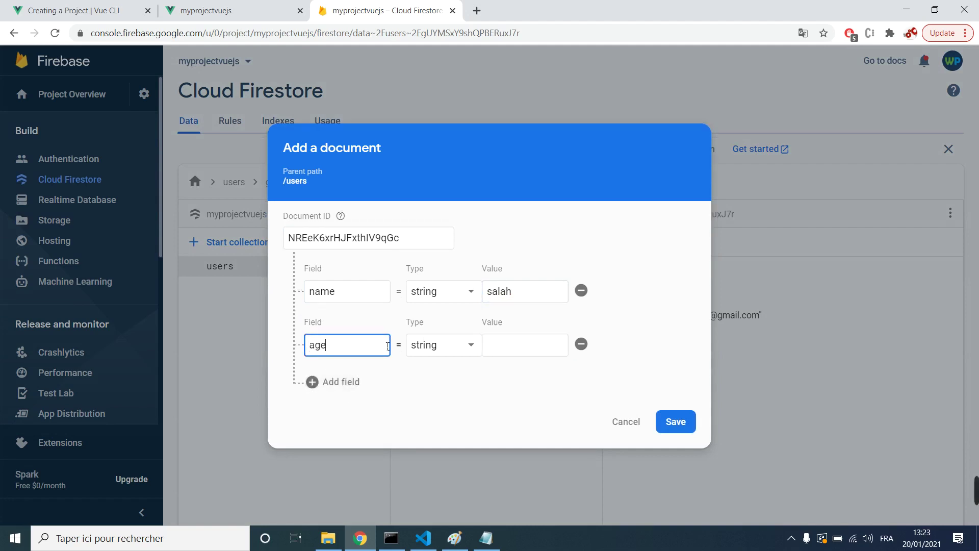
pyautogui.click(524, 342)
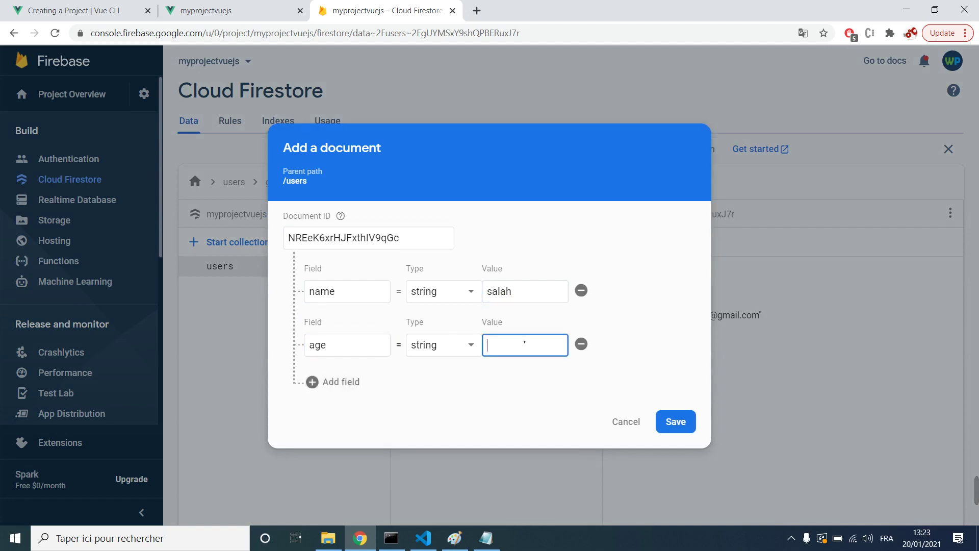
pyautogui.click(471, 345)
pyautogui.click(453, 367)
pyautogui.click(522, 350)
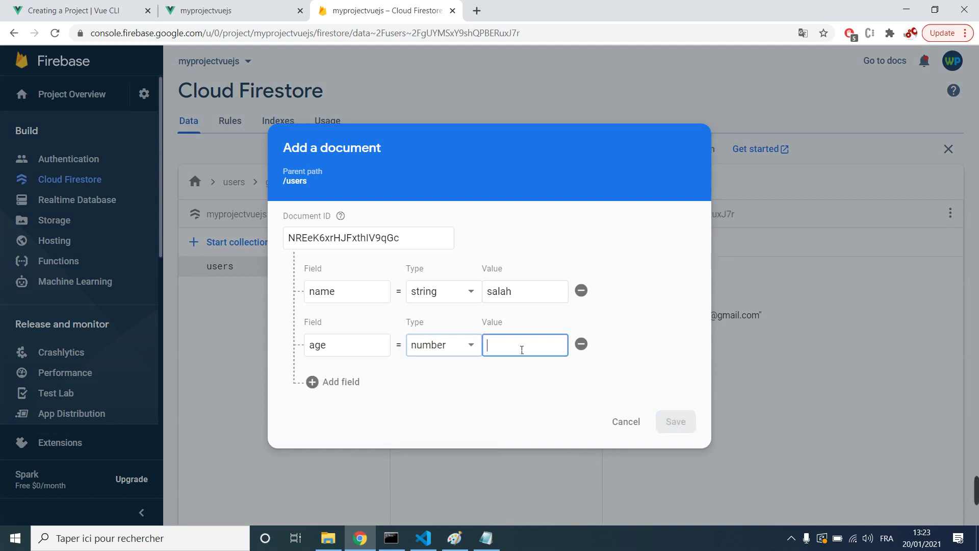
pyautogui.write('30')
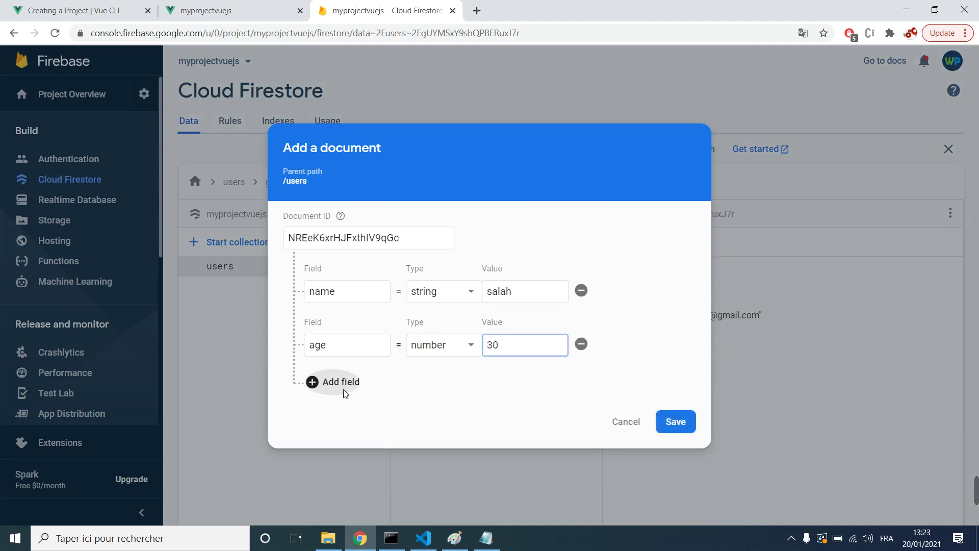
# Step: Add an 'email' string field with the user's e-mail address and save the document
pyautogui.click(341, 381)
pyautogui.write('email')
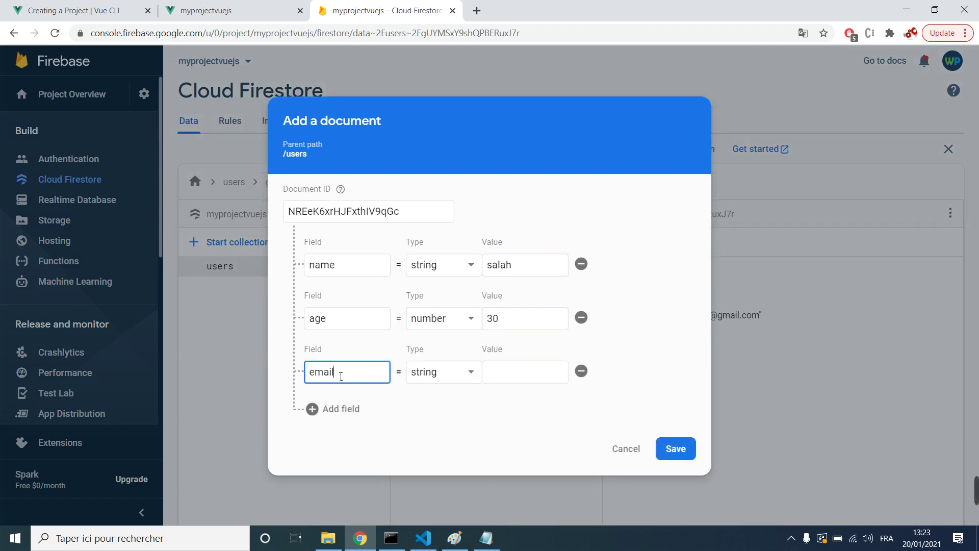
pyautogui.click(510, 371)
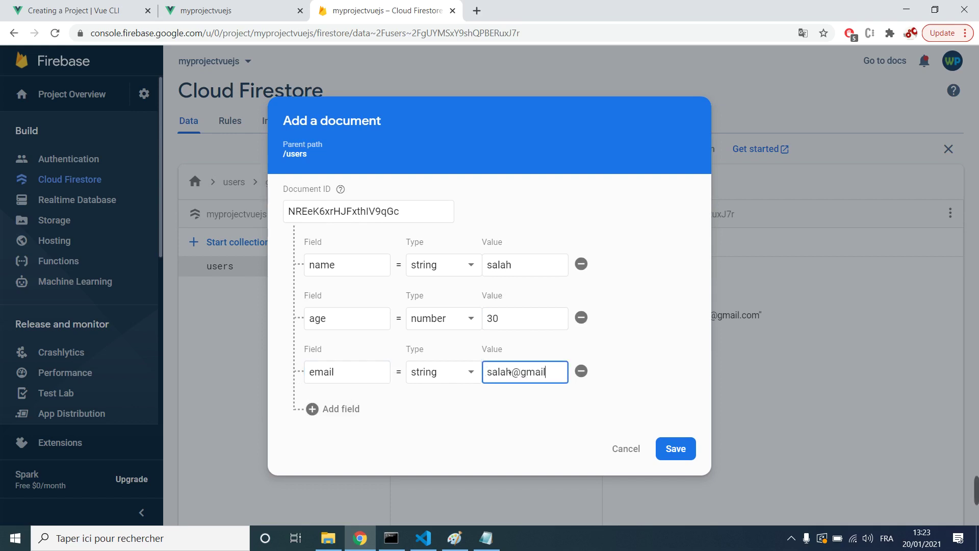
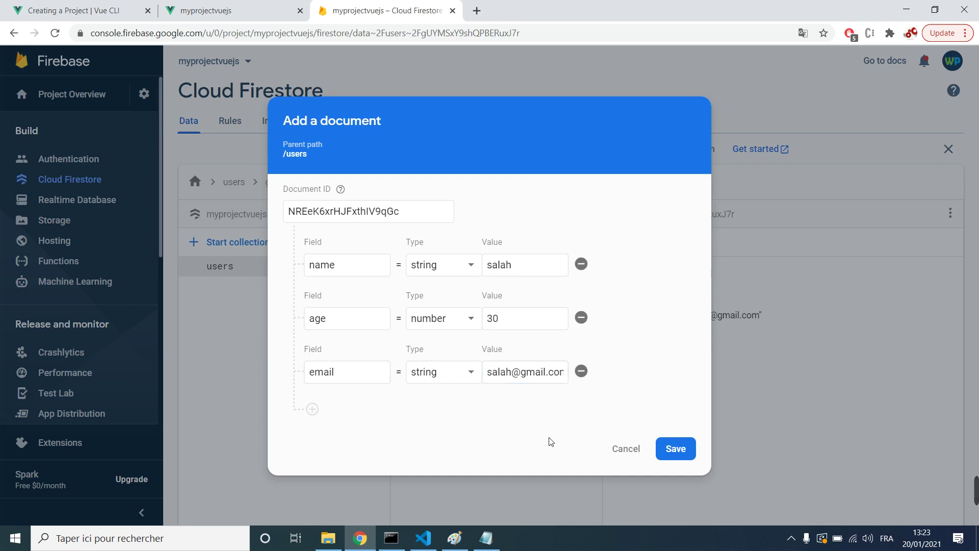
pyautogui.click(689, 452)
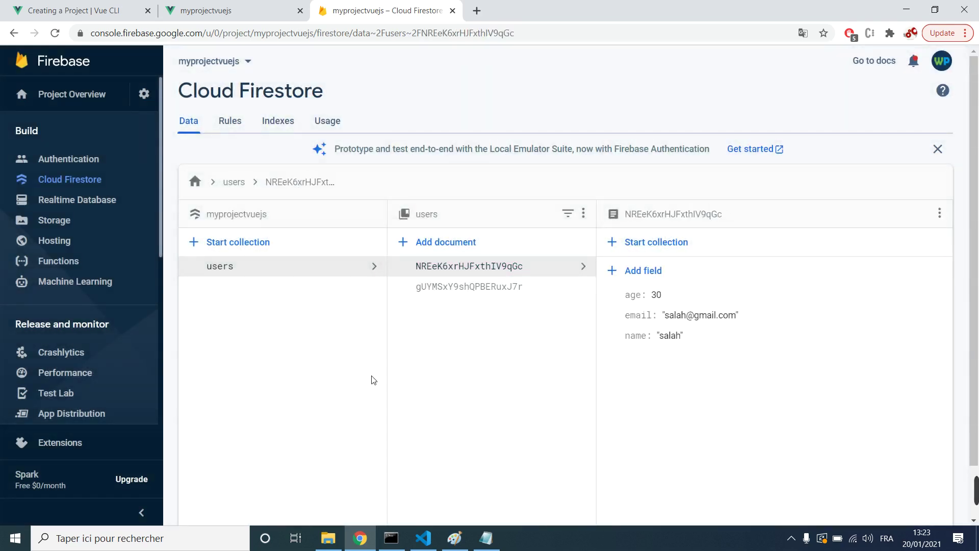
pyautogui.click(454, 538)
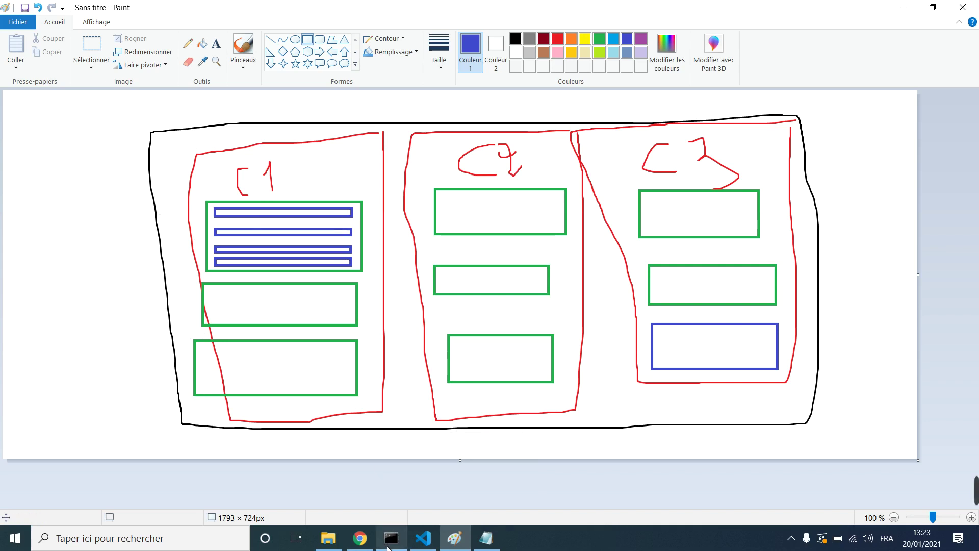
# Step: Back in Firebase Console, open the new user document NREeK6xrHJFxthIV9qGc
pyautogui.click(360, 539)
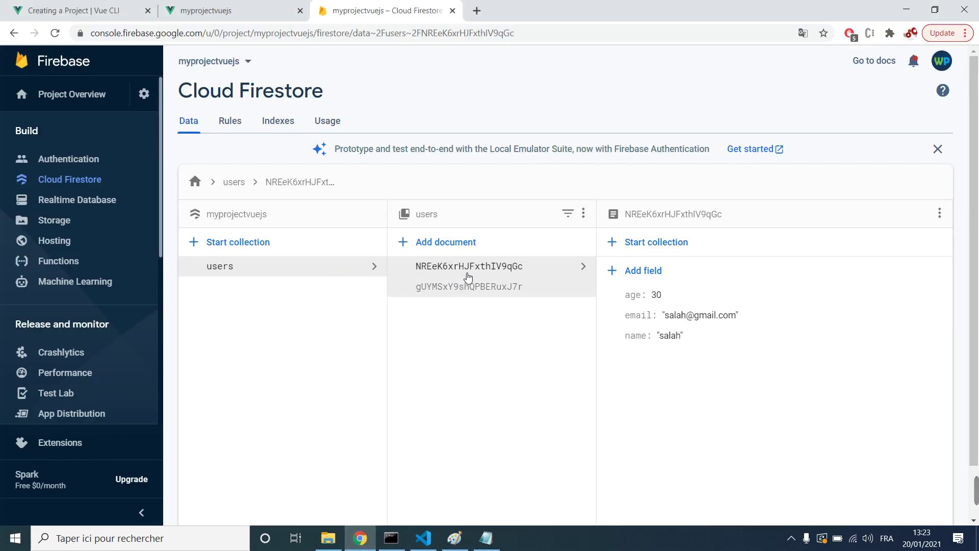
pyautogui.click(470, 284)
pyautogui.click(491, 271)
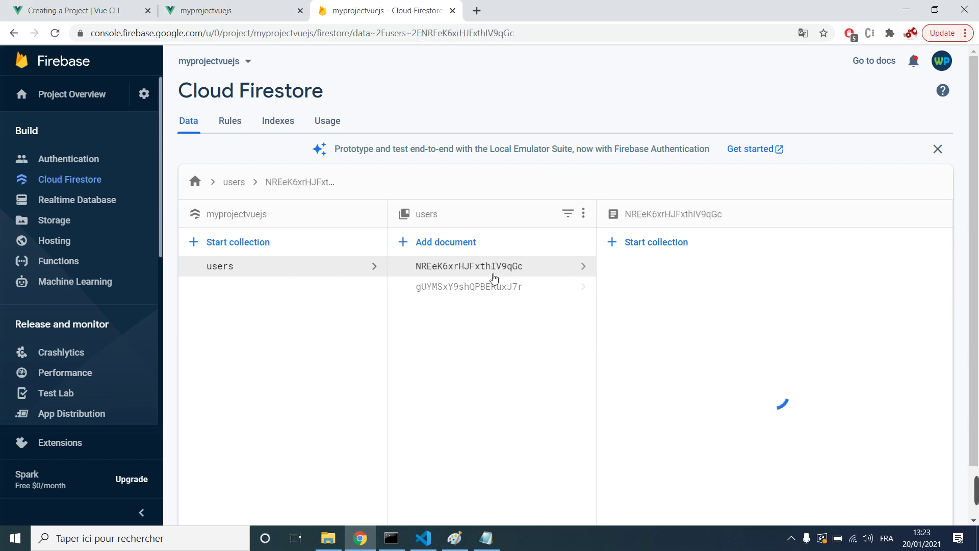
pyautogui.click(631, 279)
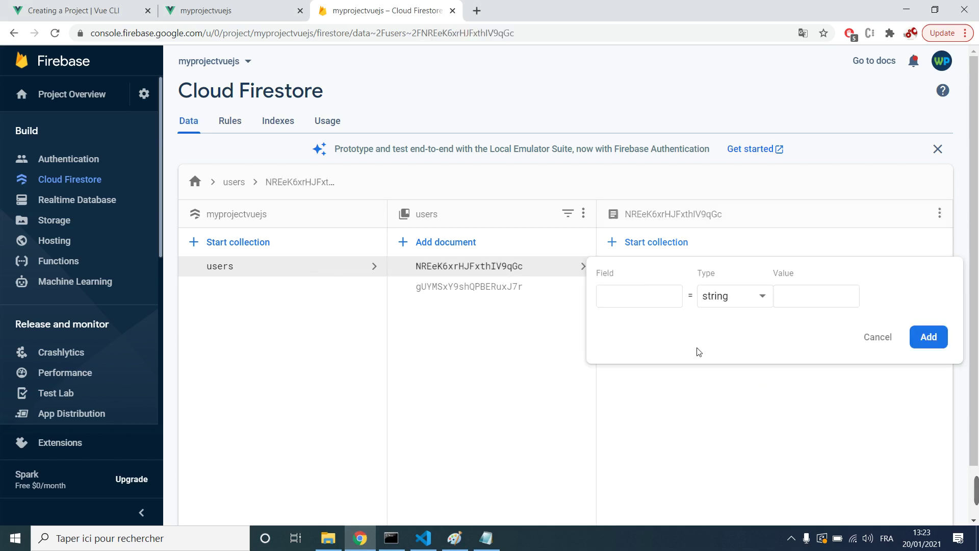
pyautogui.click(875, 336)
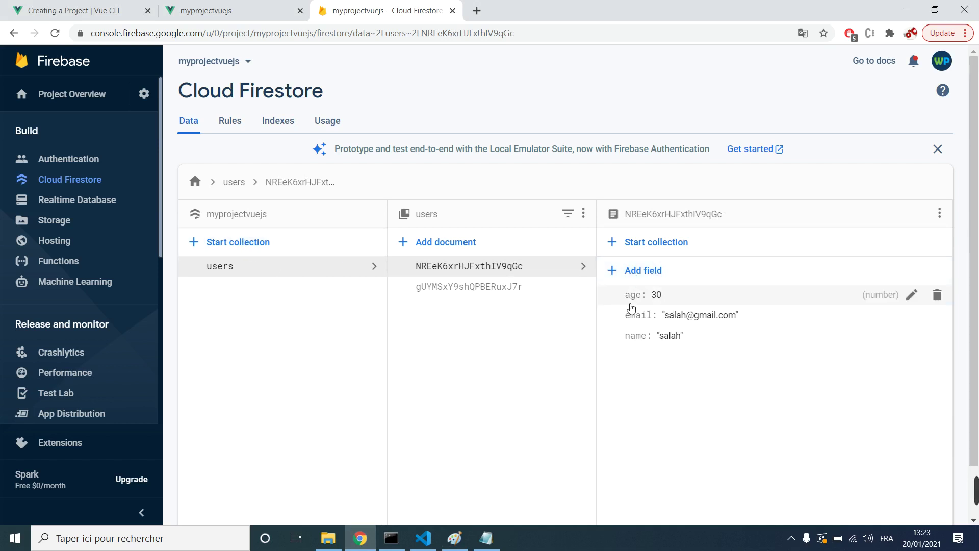
# Step: Add an 'address' string field with a placeholder value, correcting the misspelled 'adress' name
pyautogui.click(658, 272)
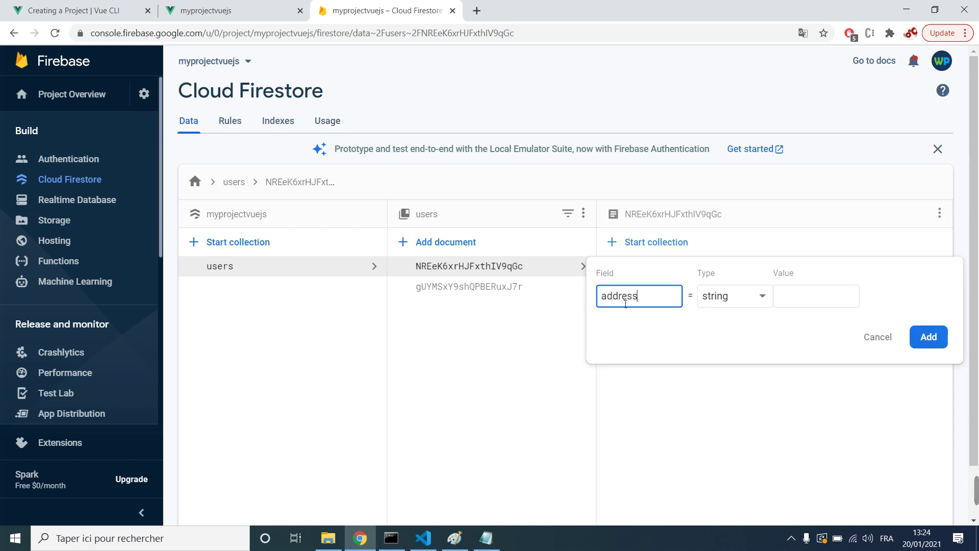
pyautogui.press('BackSpace')
pyautogui.press('Tab')
pyautogui.press('Tab')
pyautogui.write('blal')
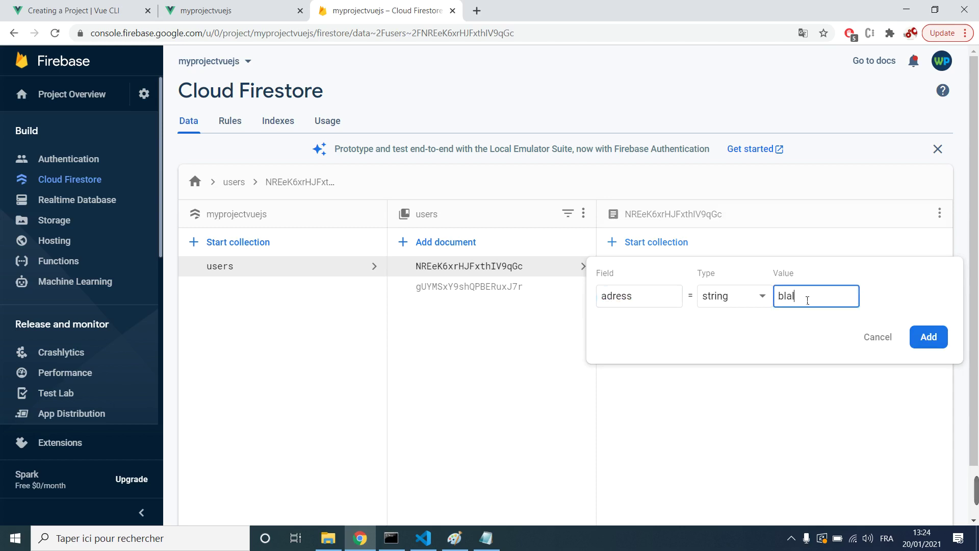
pyautogui.write('alknkjnjh')
pyautogui.doubleClick(652, 294)
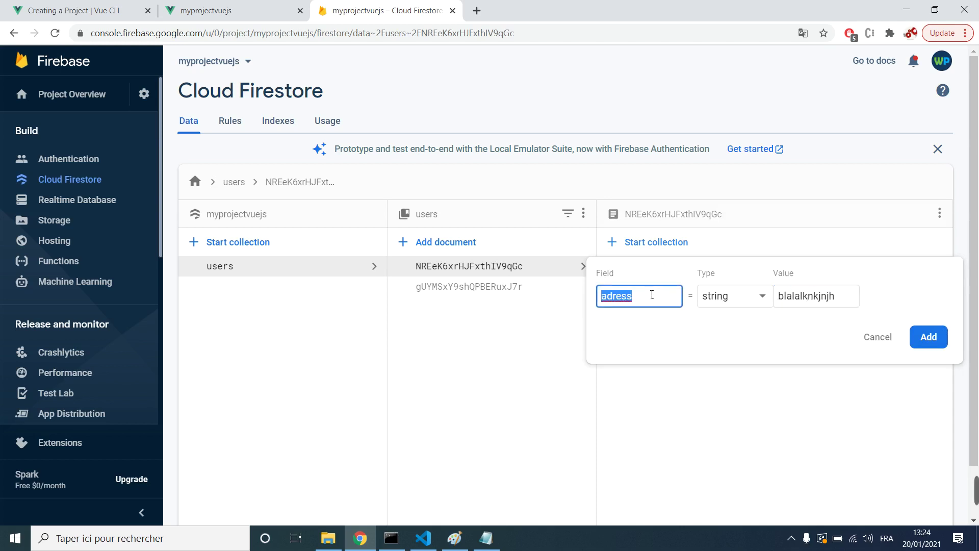
pyautogui.click(617, 303)
pyautogui.write('d')
pyautogui.doubleClick(619, 303)
pyautogui.hotkey('ctrl', 'c')
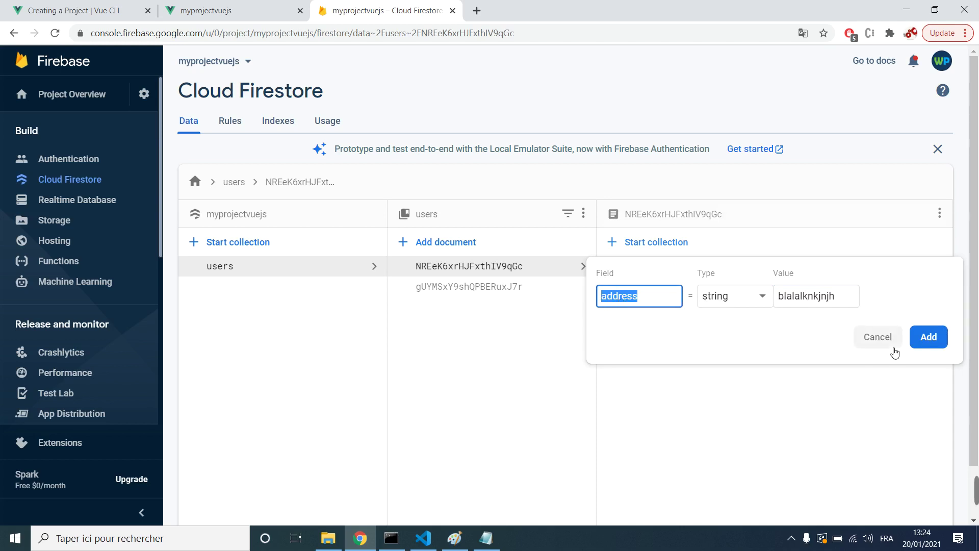
pyautogui.click(928, 337)
pyautogui.click(503, 287)
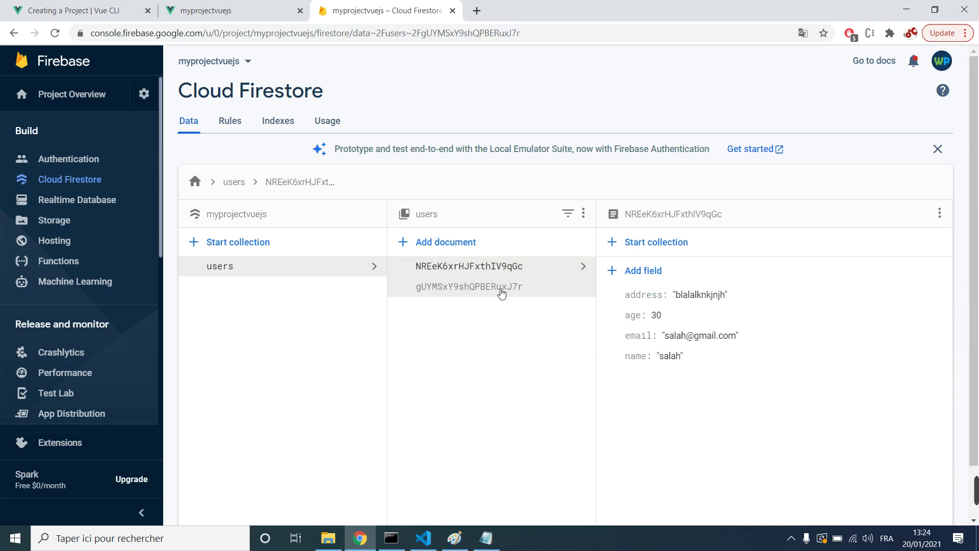
# Step: Add an 'address' field with value 'fcgdkjnkj' to the gUYMSxY9shQPBERuxJ7r document
pyautogui.click(656, 279)
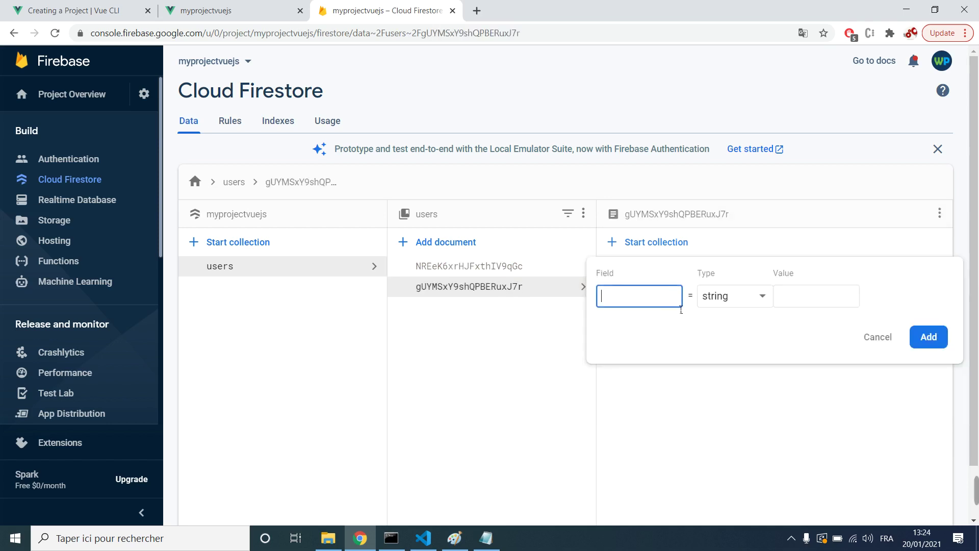
pyautogui.hotkey('ctrl', 'v')
pyautogui.click(818, 300)
pyautogui.write('fcgdkjnkj')
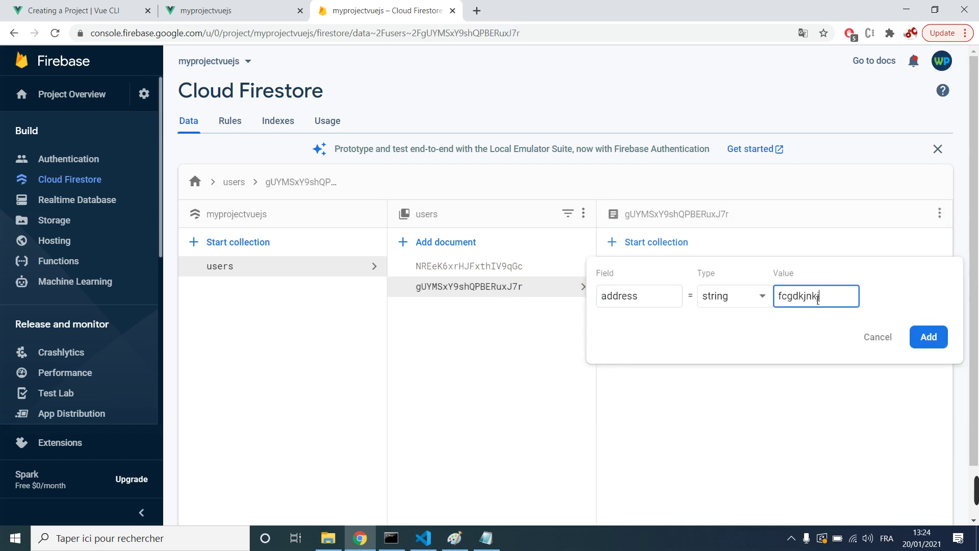
pyautogui.press('Return')
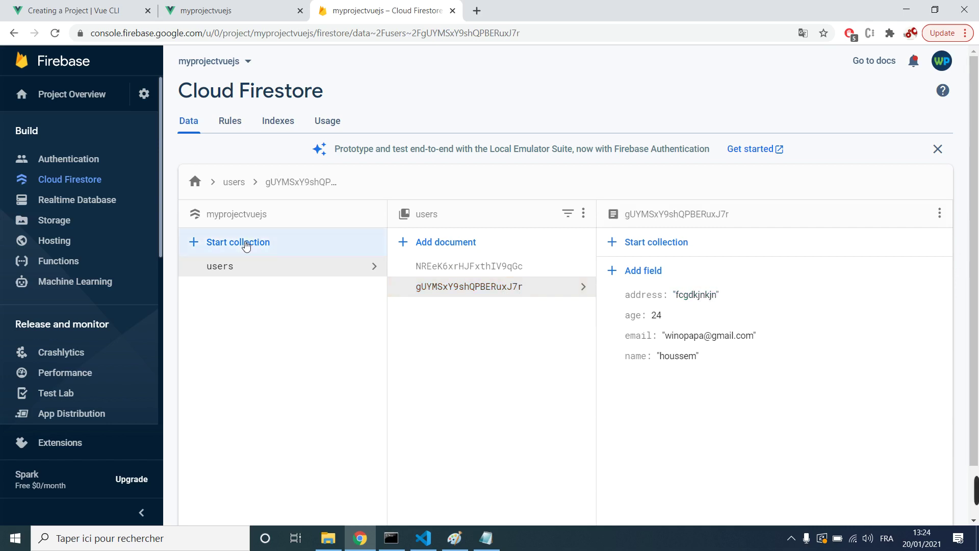
# Step: Compare both users documents, then start a new top-level collection
pyautogui.click(229, 276)
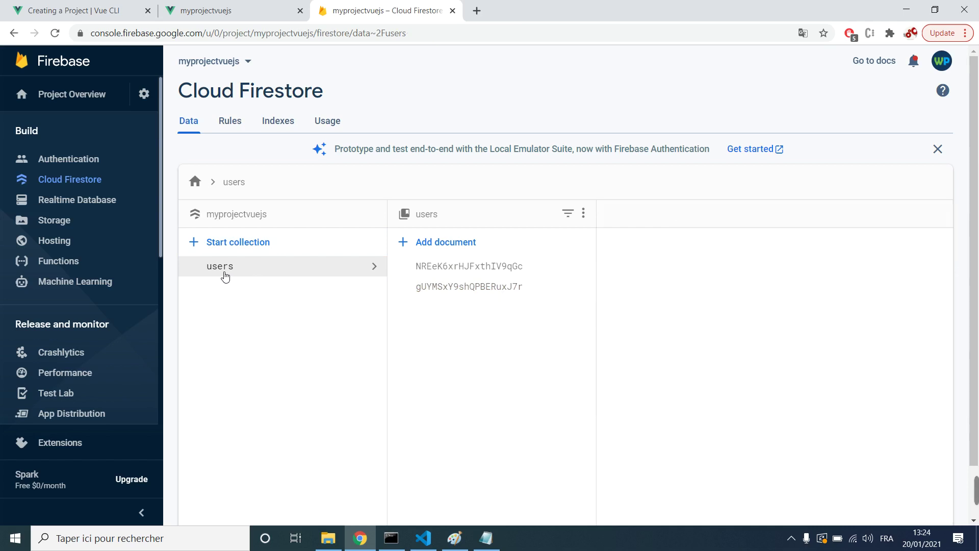
pyautogui.click(432, 269)
pyautogui.click(440, 289)
pyautogui.click(442, 267)
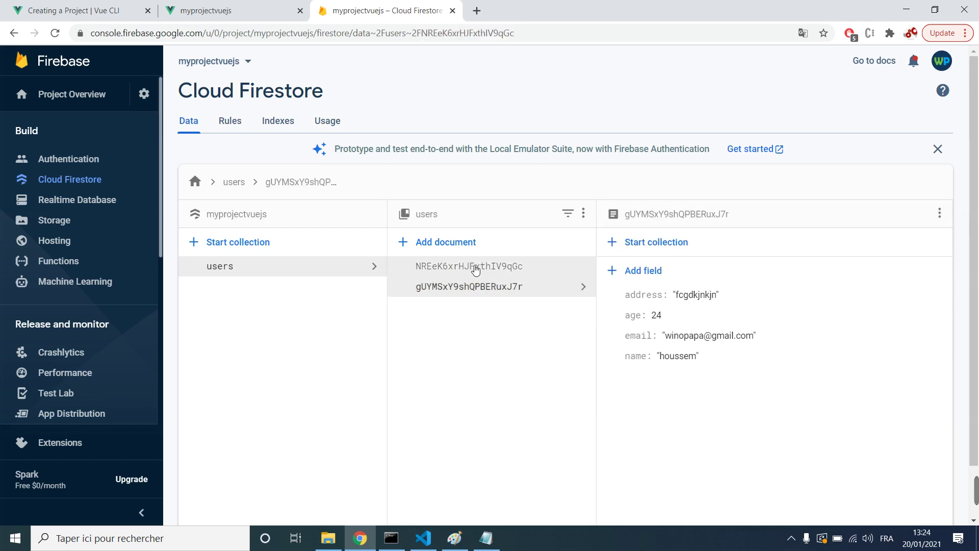
pyautogui.click(559, 292)
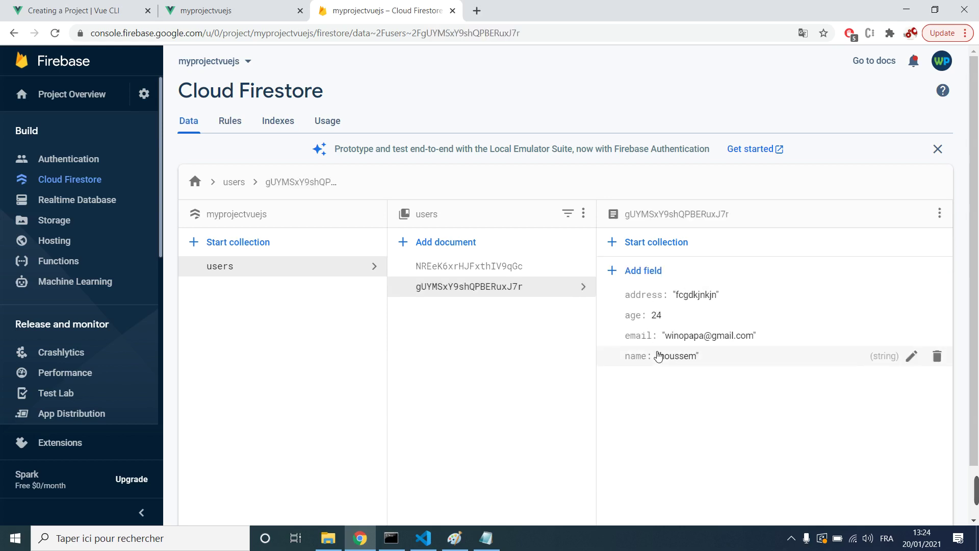
pyautogui.click(247, 245)
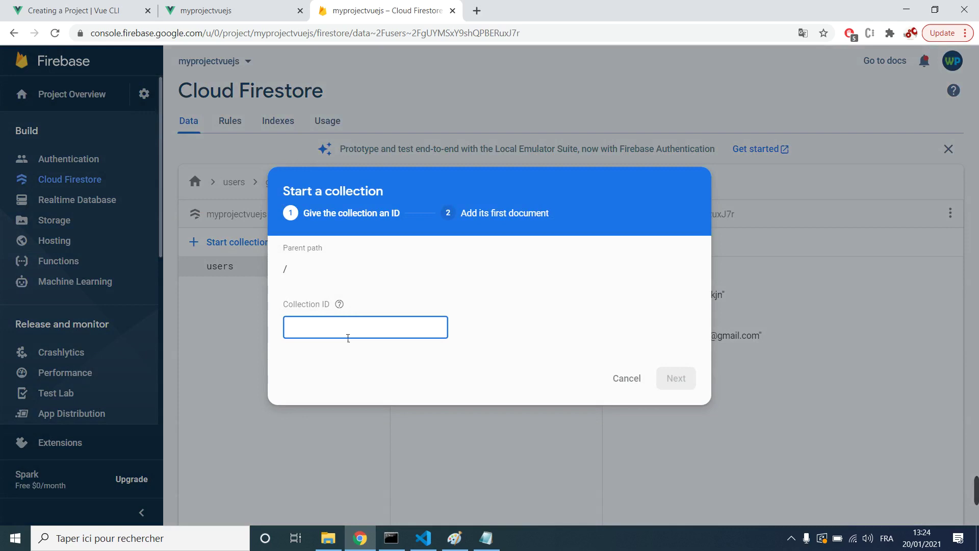
# Step: Name the new collection 'products' and give its first document an auto-generated ID
pyautogui.write('products')
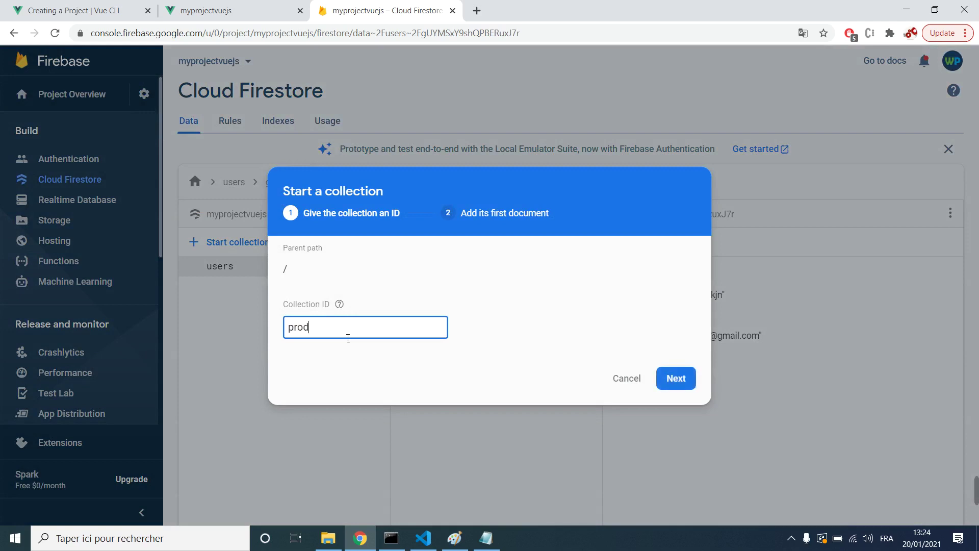
pyautogui.click(691, 386)
pyautogui.click(358, 300)
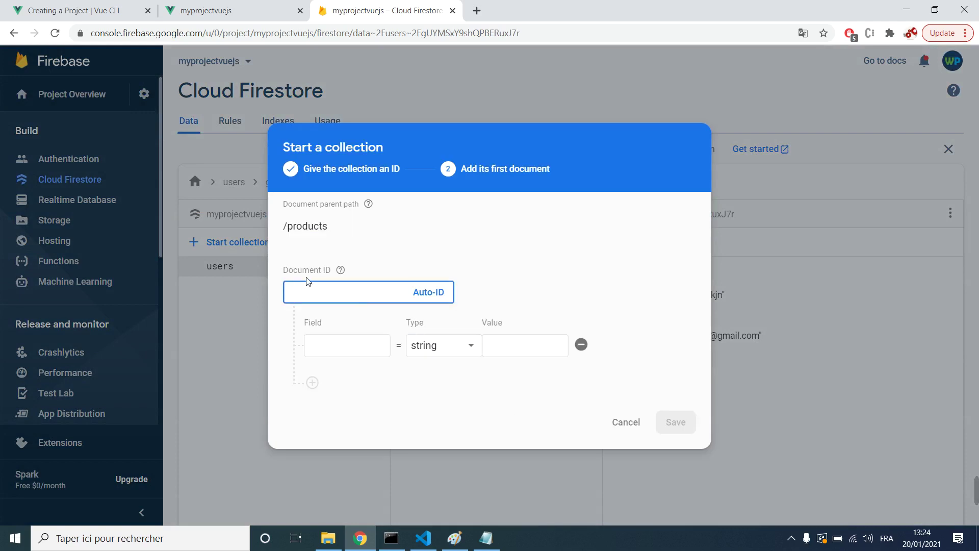
pyautogui.doubleClick(306, 276)
pyautogui.click(365, 274)
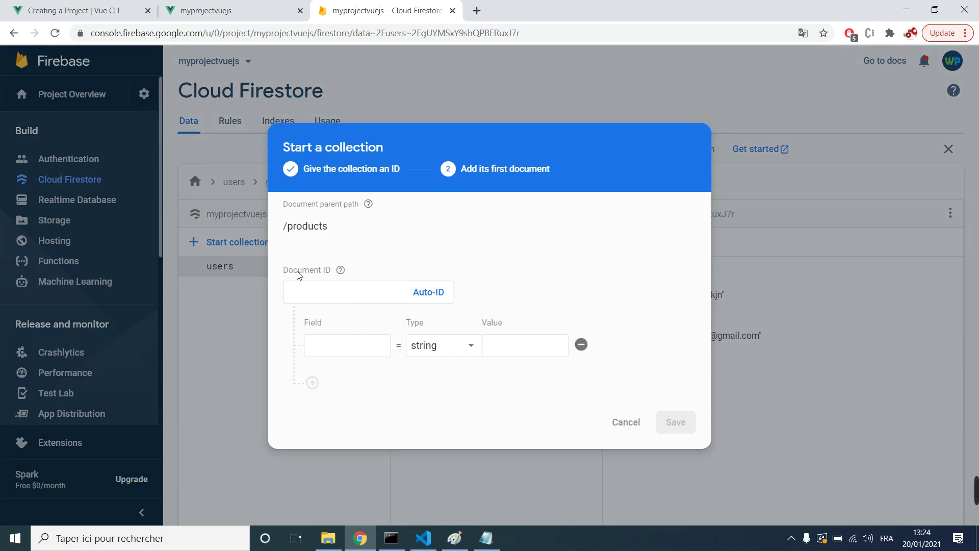
pyautogui.moveTo(340, 271)
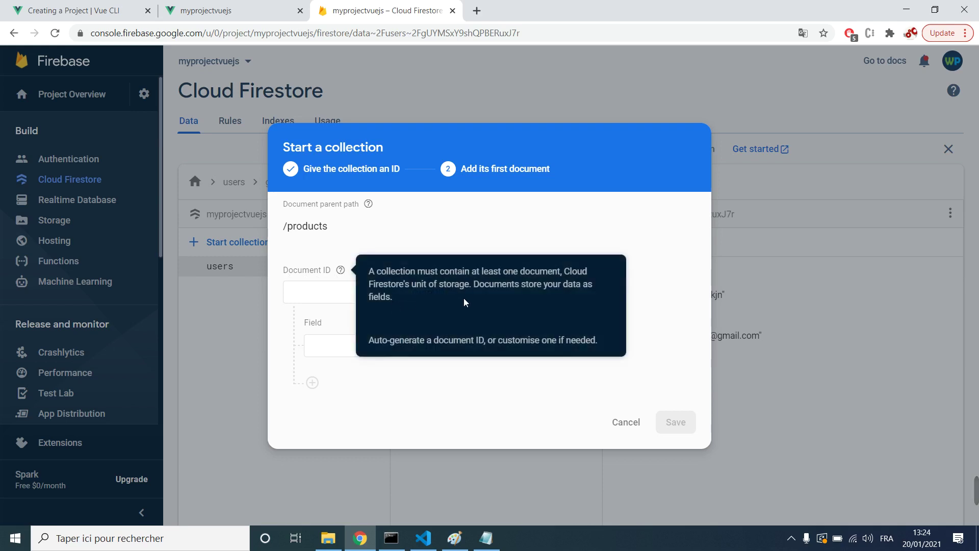
pyautogui.click(433, 296)
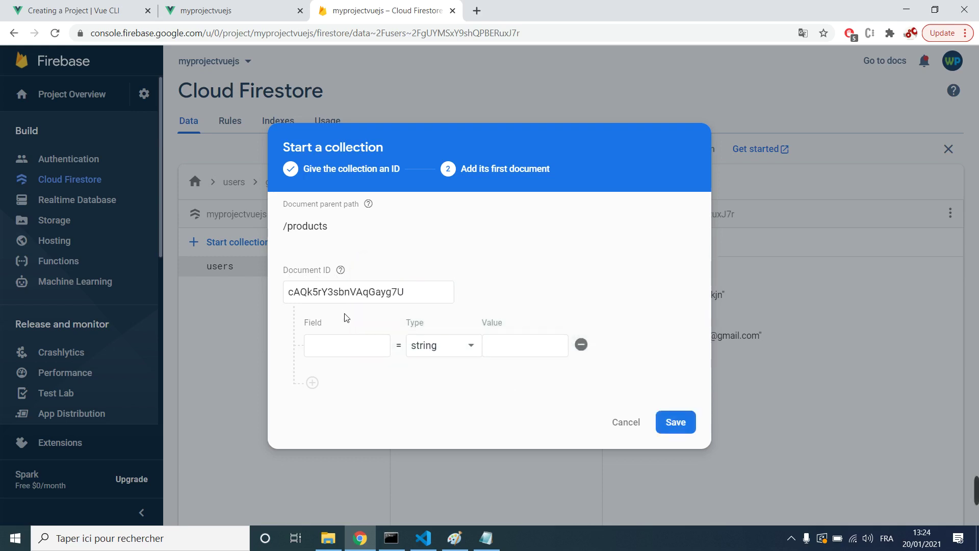
# Step: Add a 'nameProduct' string field with value 'samsung'
pyautogui.click(357, 349)
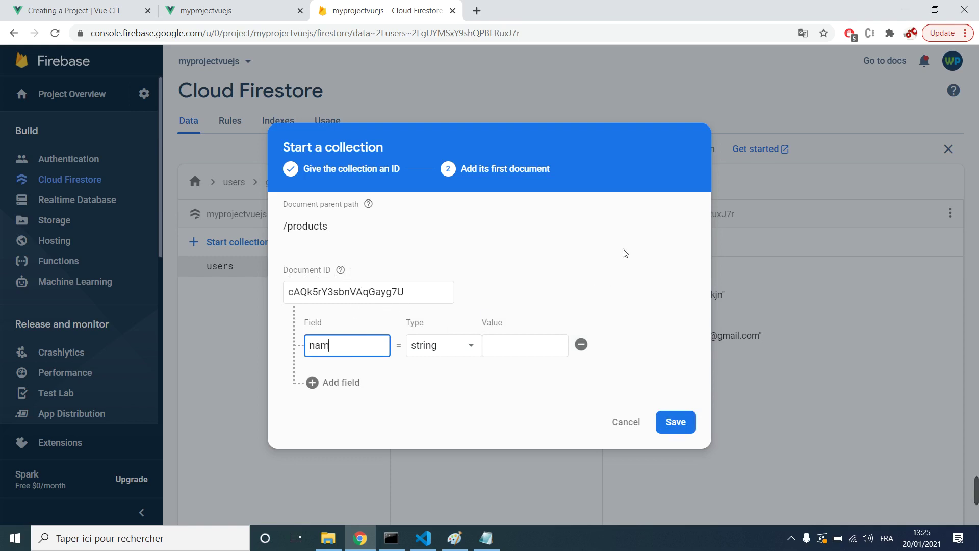
pyautogui.write('nameProduct')
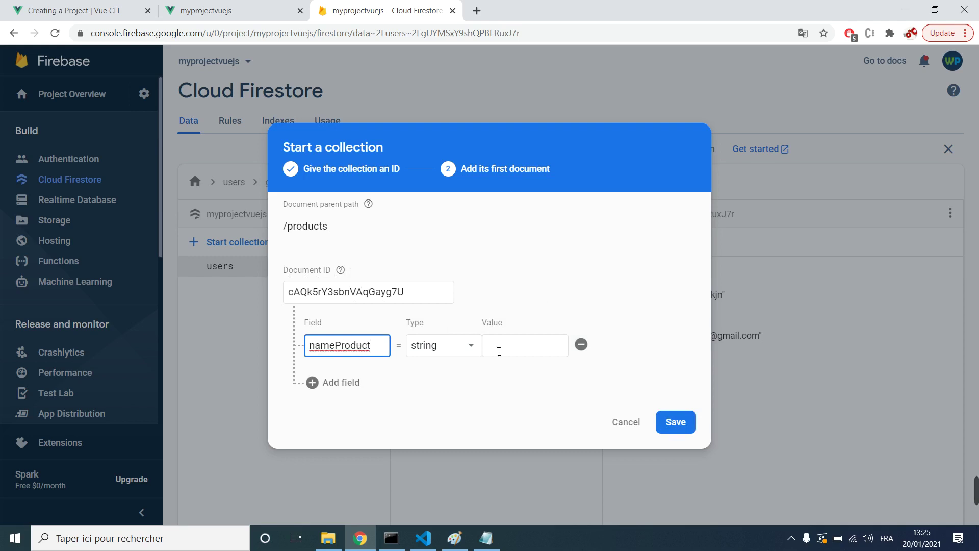
pyautogui.click(499, 351)
pyautogui.doubleClick(499, 351)
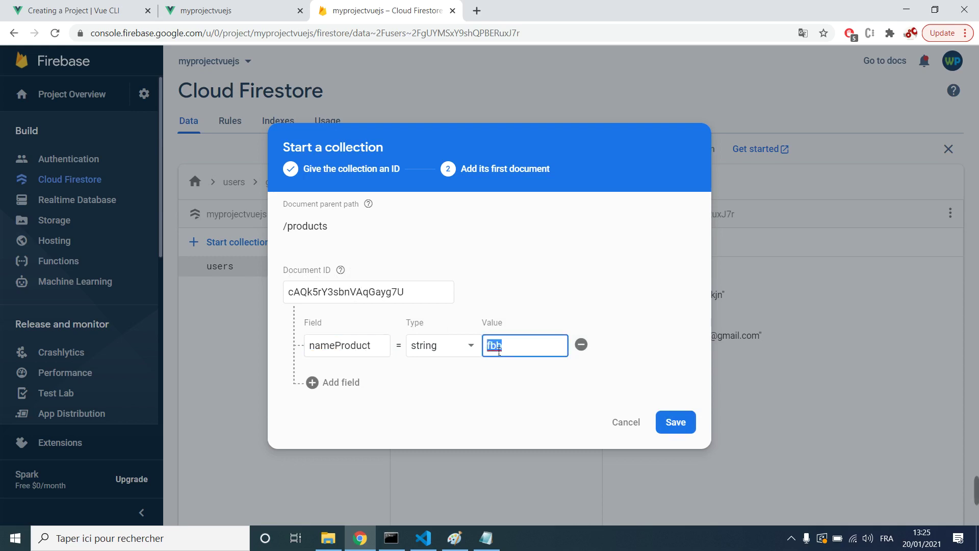
pyautogui.write('samsung')
# Step: Add a 'price' field of type number with value 200 and save the document
pyautogui.click(321, 385)
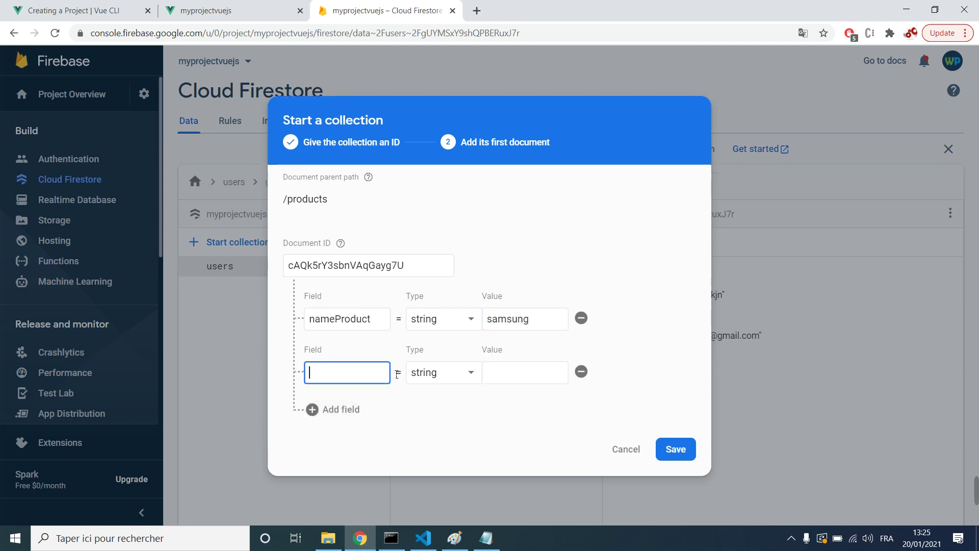
pyautogui.write('price')
pyautogui.click(513, 379)
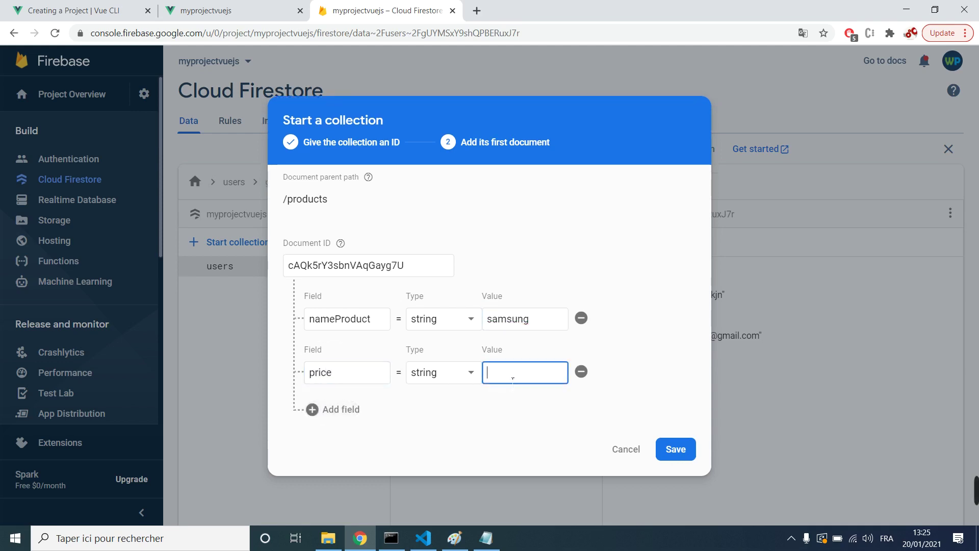
pyautogui.write('200')
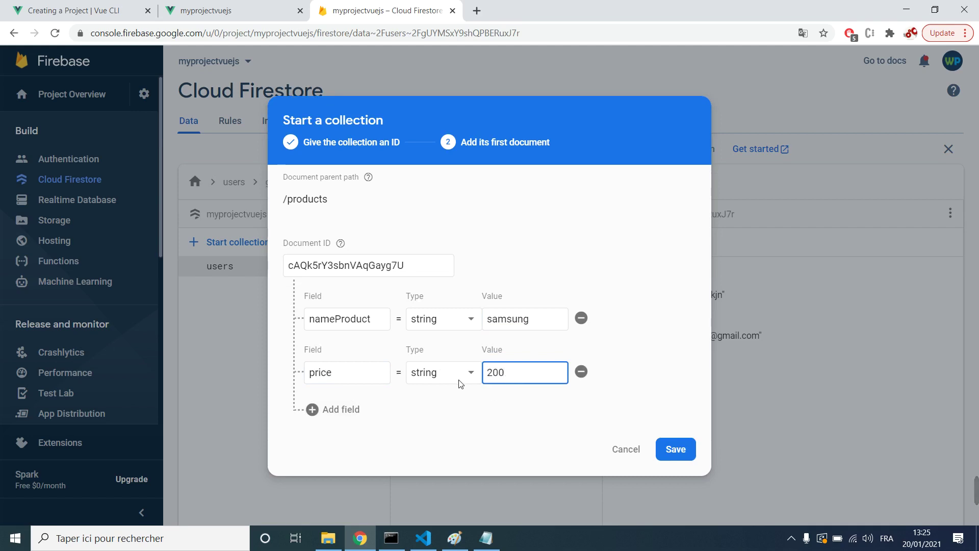
pyautogui.click(460, 378)
pyautogui.click(444, 236)
pyautogui.click(528, 379)
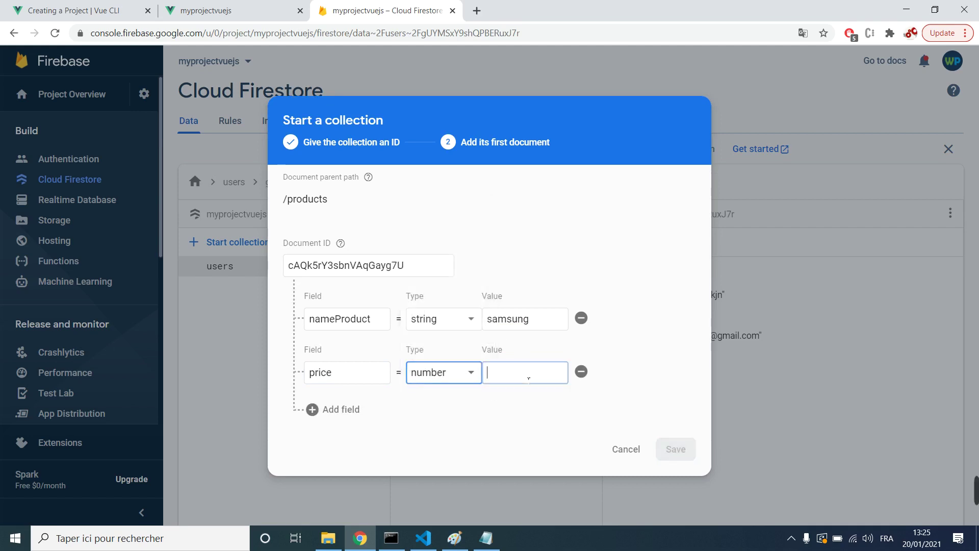
pyautogui.write('200')
pyautogui.click(430, 417)
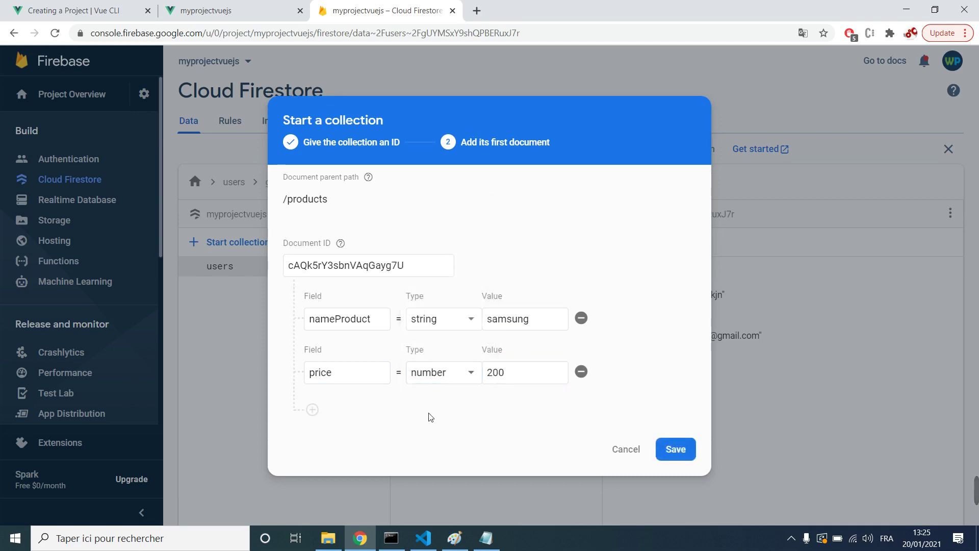
pyautogui.click(687, 451)
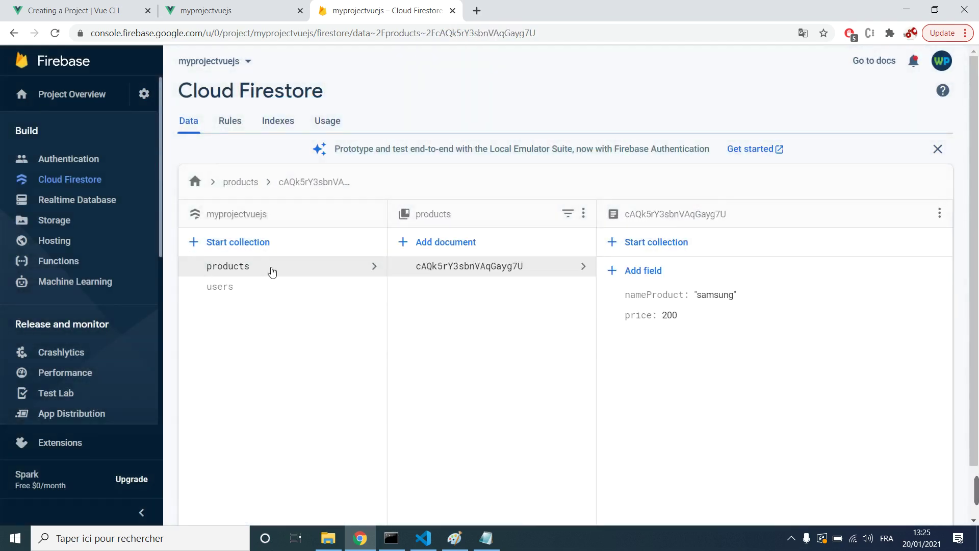
# Step: Start a new auto-ID document in products with nameProduct set to 'huawawi'
pyautogui.click(272, 271)
pyautogui.click(454, 271)
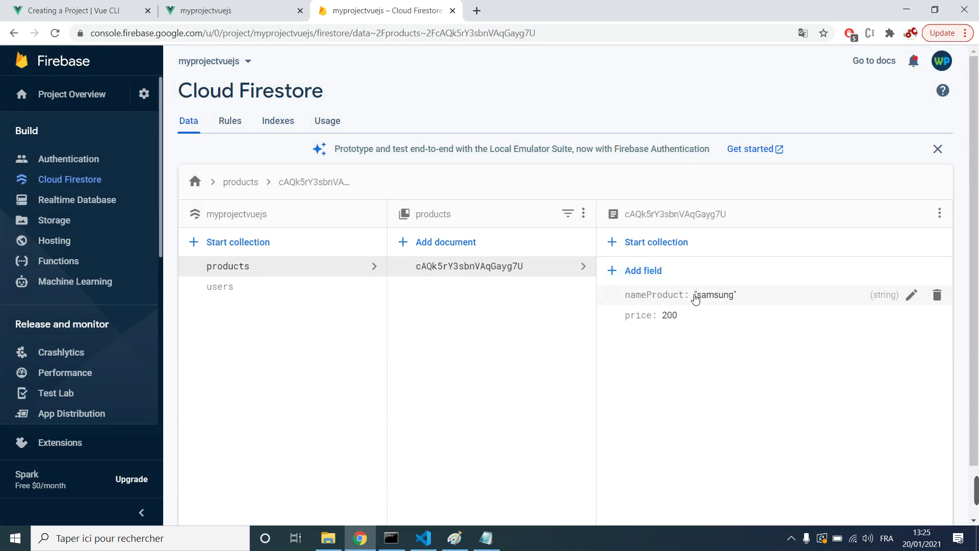
pyautogui.click(424, 248)
pyautogui.click(420, 266)
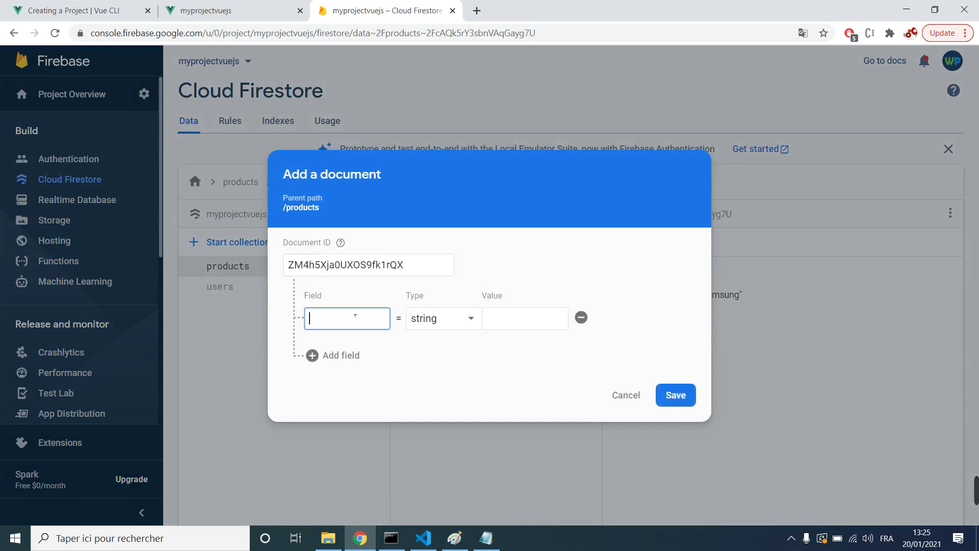
pyautogui.write('nameProduct')
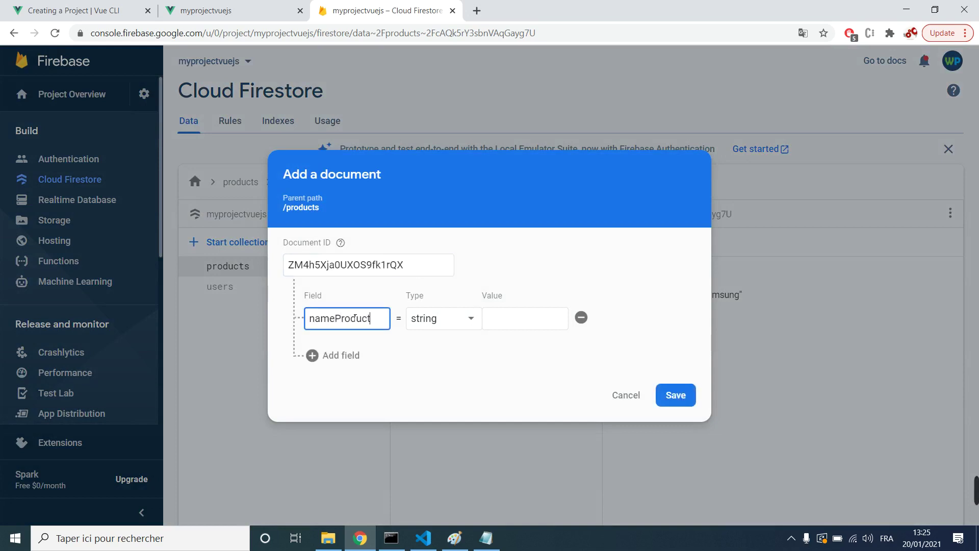
pyautogui.click(533, 322)
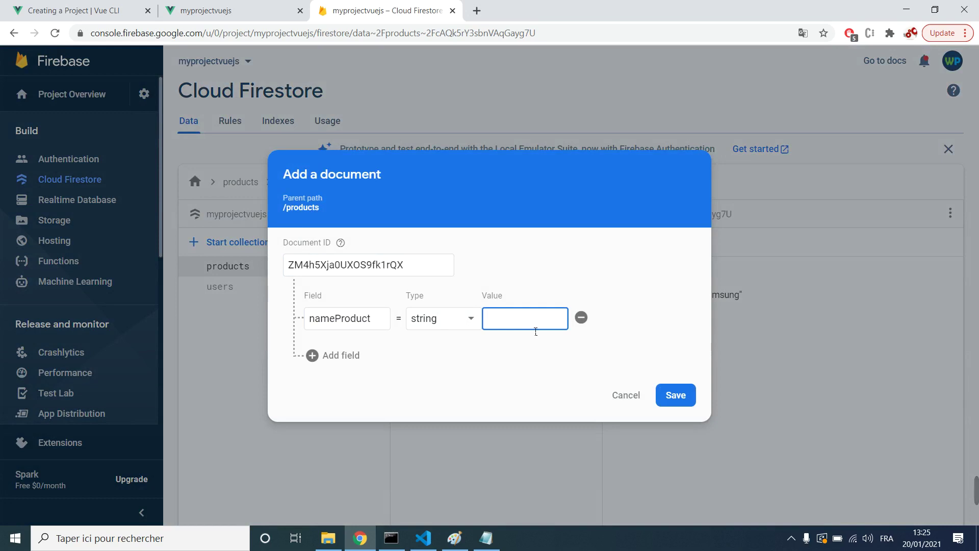
pyautogui.write('hua')
pyautogui.write('we')
# Step: Add a number field price of 100, save the document, and show the users collection
pyautogui.click(341, 355)
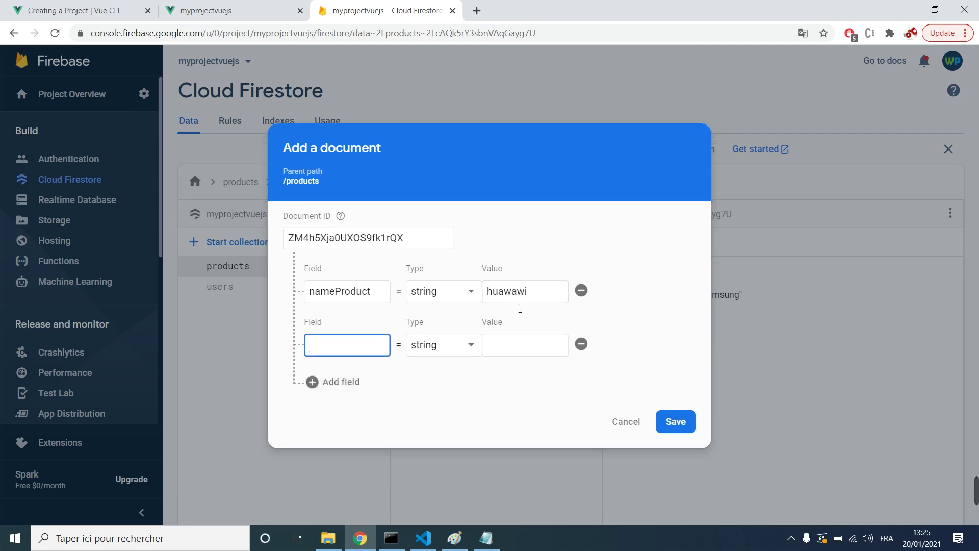
pyautogui.write('price')
pyautogui.click(506, 347)
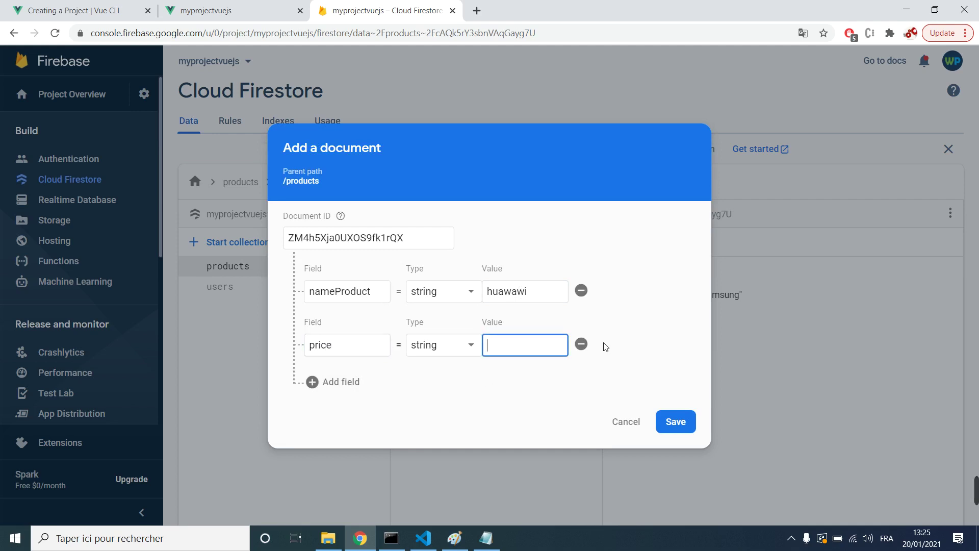
pyautogui.write('100')
pyautogui.click(433, 348)
pyautogui.click(434, 348)
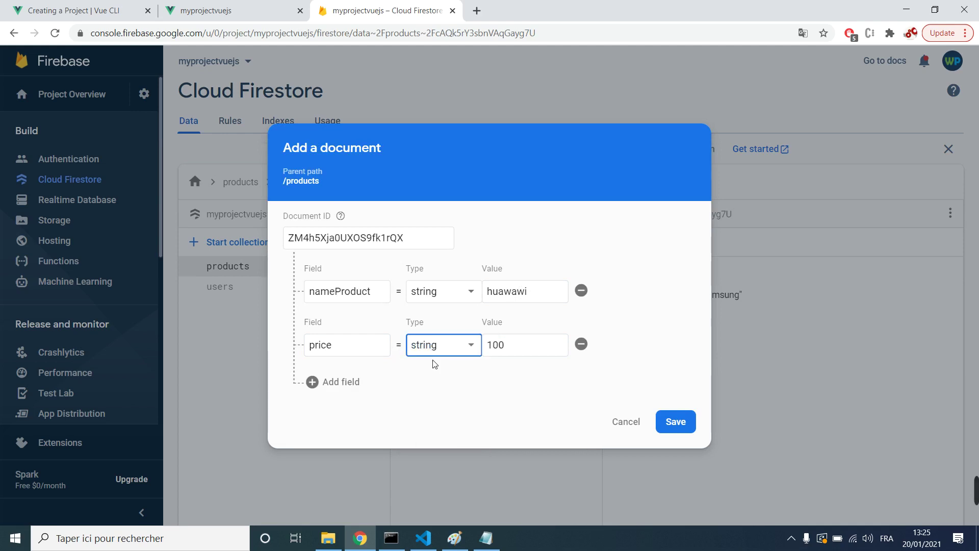
pyautogui.click(434, 348)
pyautogui.click(435, 367)
pyautogui.click(515, 354)
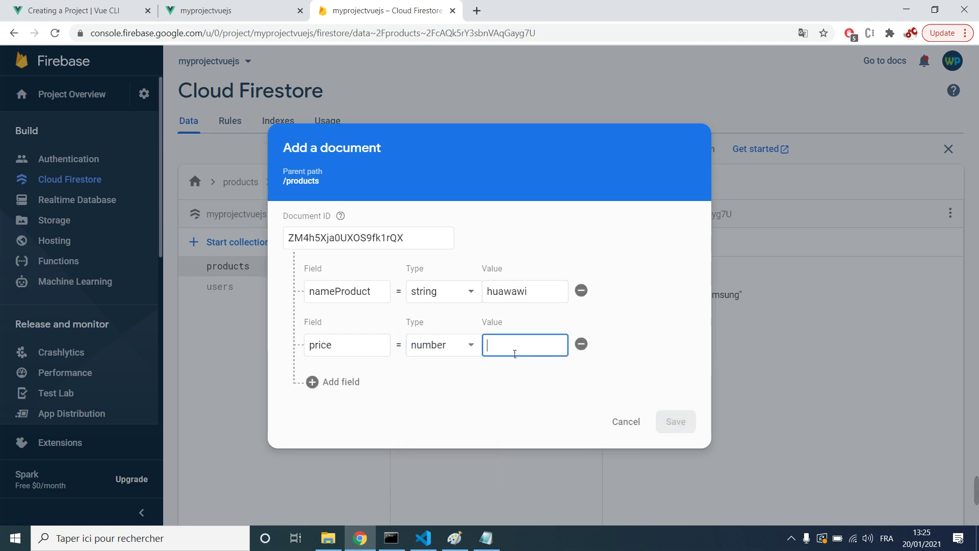
pyautogui.write('100')
pyautogui.click(683, 428)
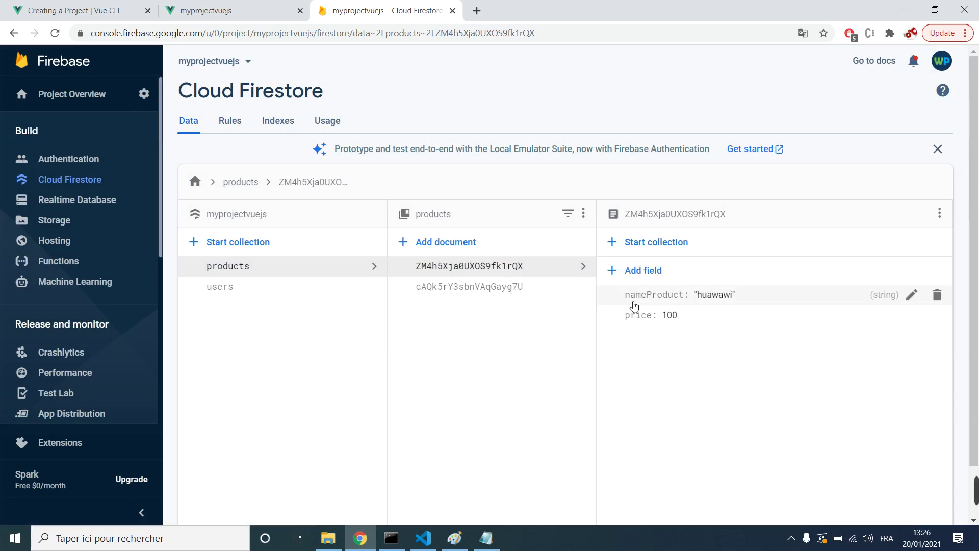
pyautogui.click(443, 286)
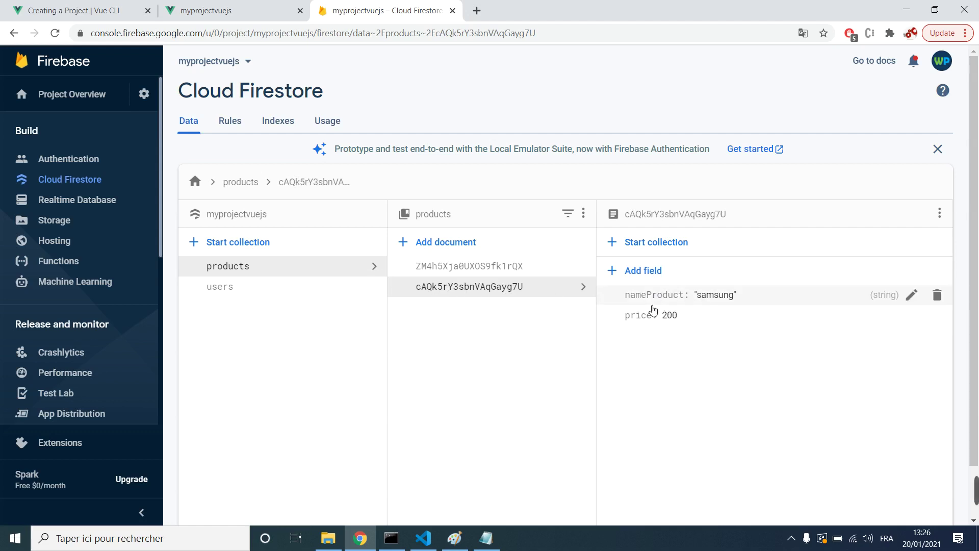
pyautogui.click(271, 292)
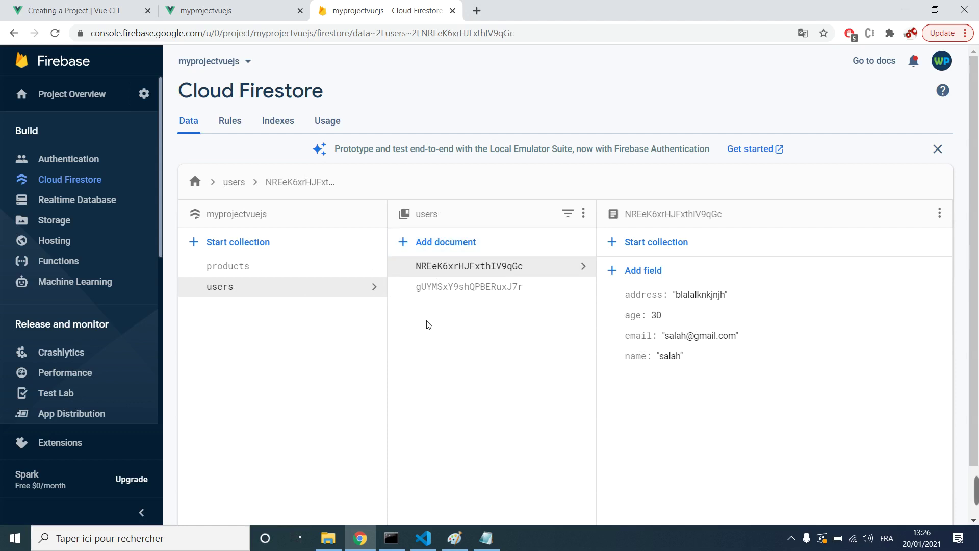
# Step: Create a Realtime Database located in Belgium (europe-west1), starting in test mode
pyautogui.click(81, 203)
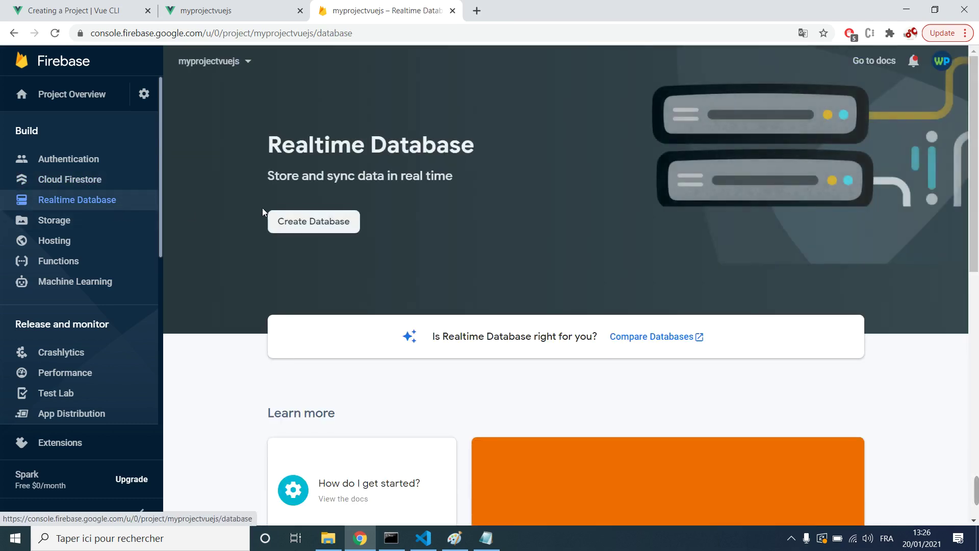
pyautogui.click(314, 222)
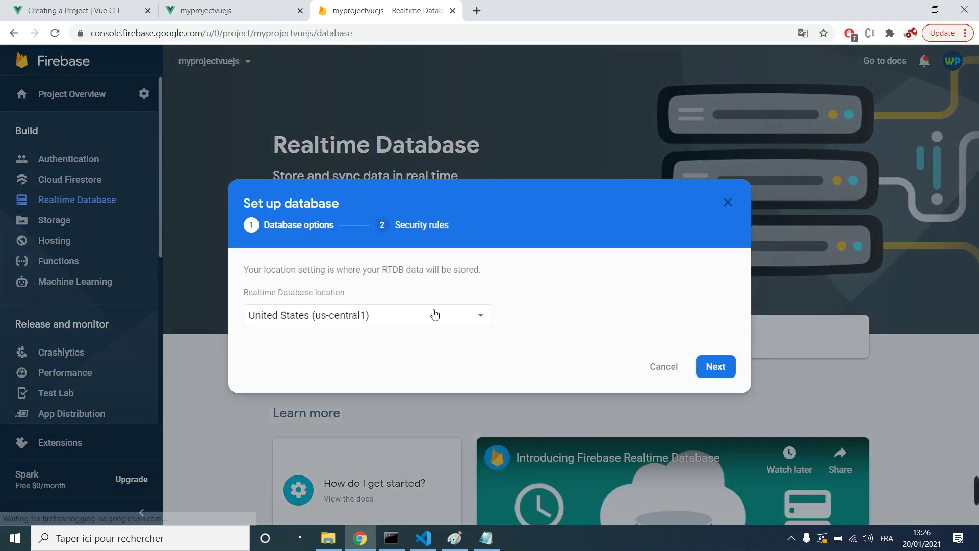
pyautogui.click(401, 318)
pyautogui.click(371, 337)
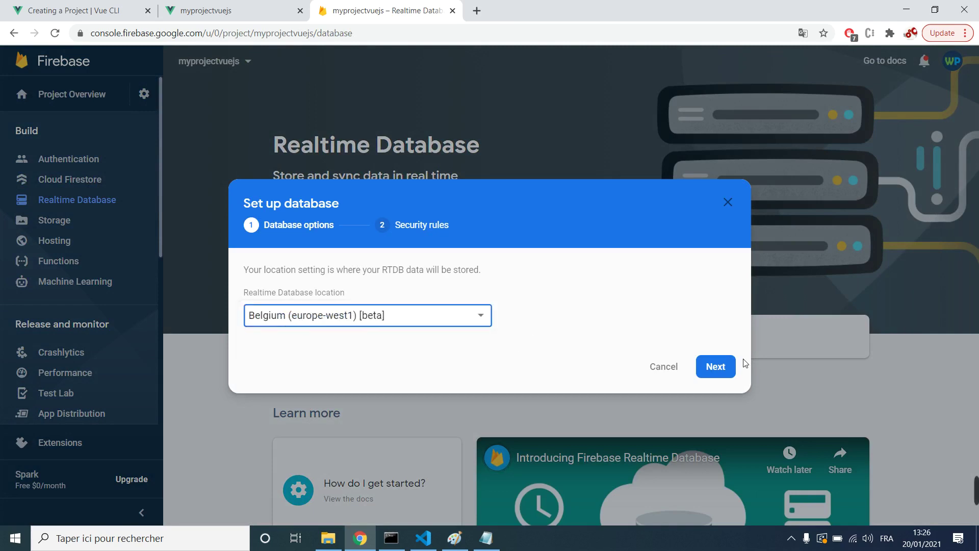
pyautogui.click(727, 366)
pyautogui.click(298, 321)
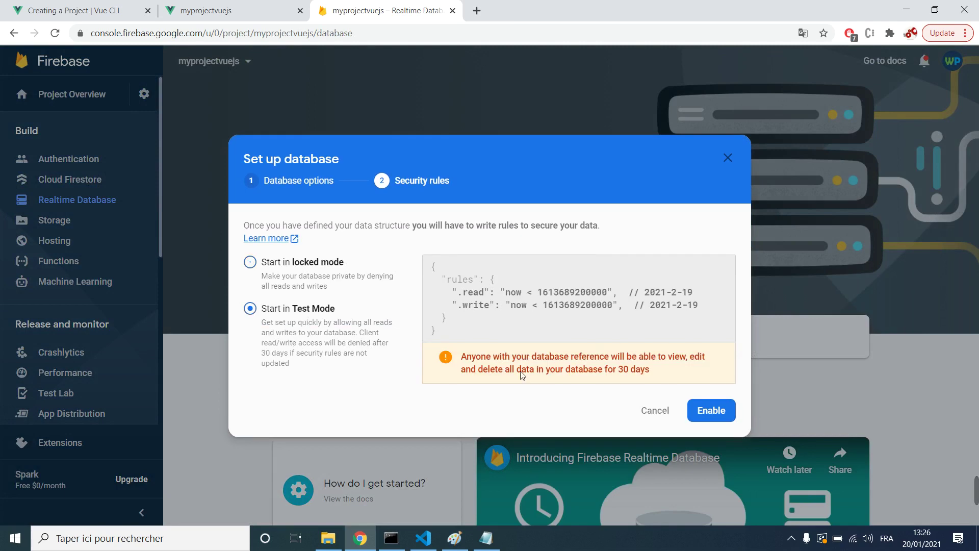
pyautogui.click(720, 411)
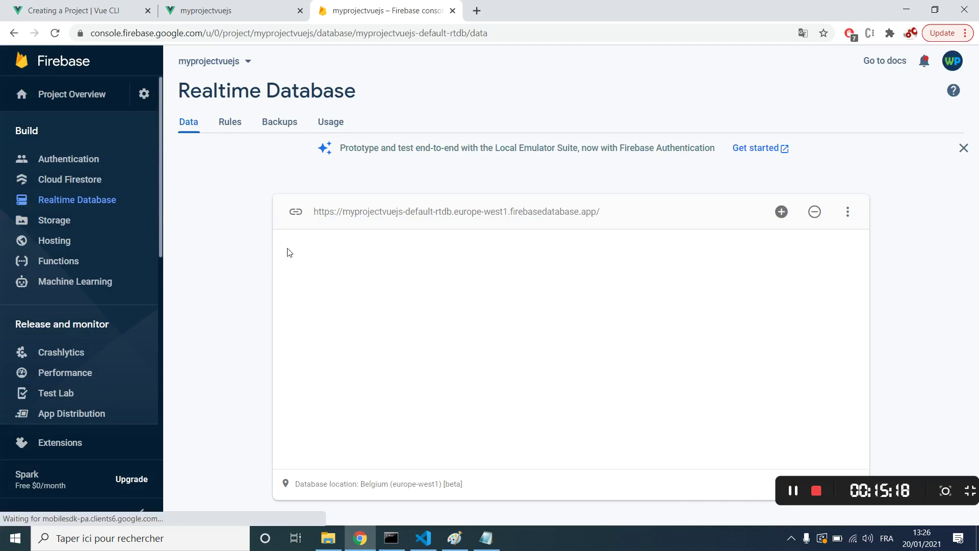
# Step: Set the Realtime Database root value to 'users'
pyautogui.click(784, 225)
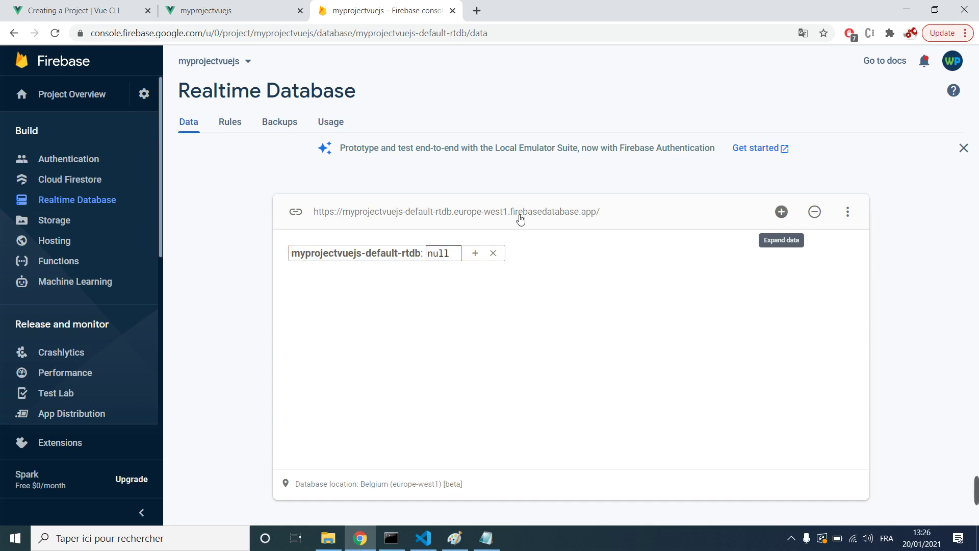
pyautogui.click(456, 259)
pyautogui.doubleClick(457, 257)
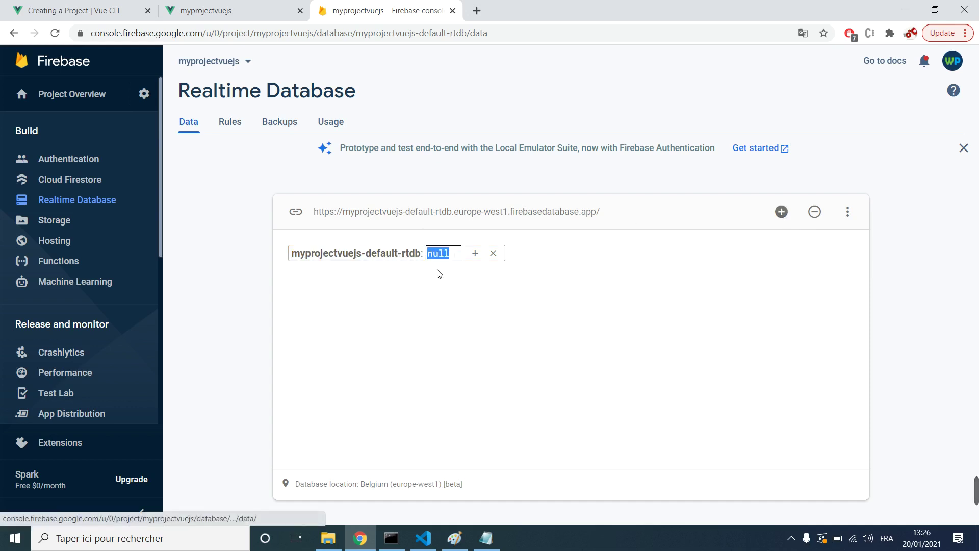
pyautogui.write('users')
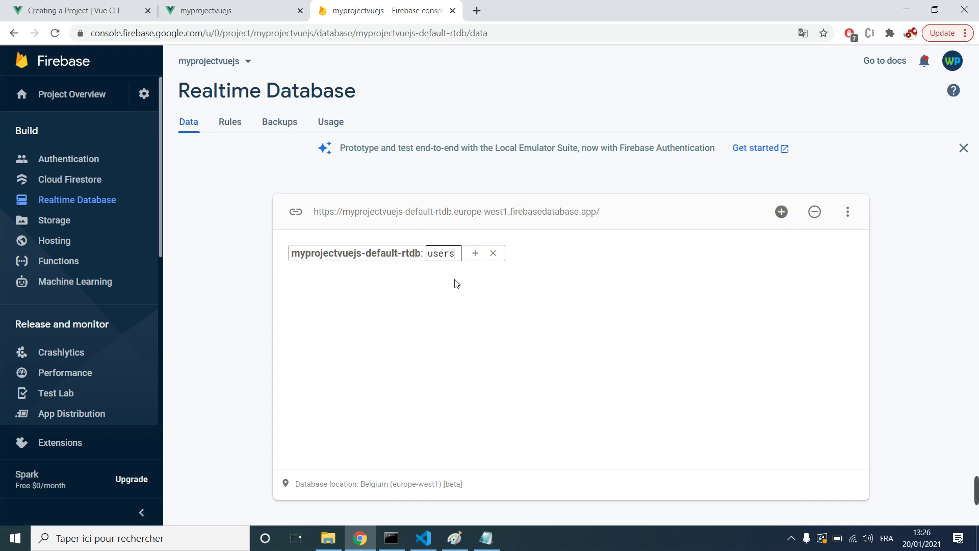
pyautogui.press('Return')
pyautogui.moveTo(458, 267)
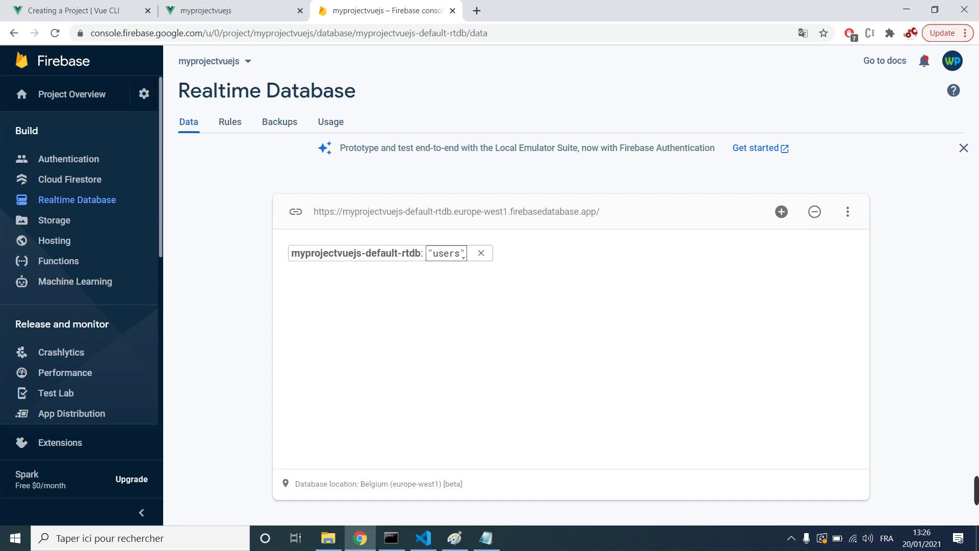
pyautogui.doubleClick(457, 254)
pyautogui.click(781, 212)
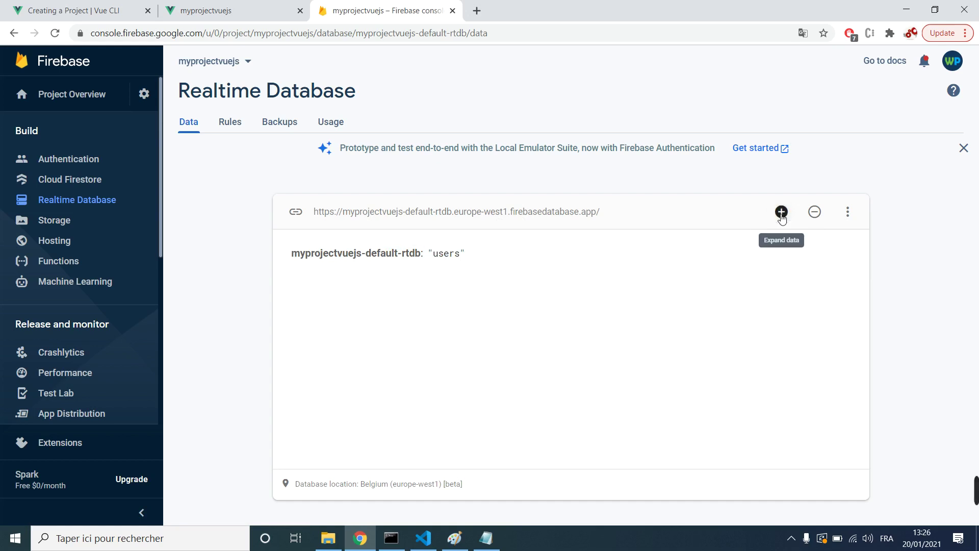
pyautogui.doubleClick(444, 254)
pyautogui.click(403, 258)
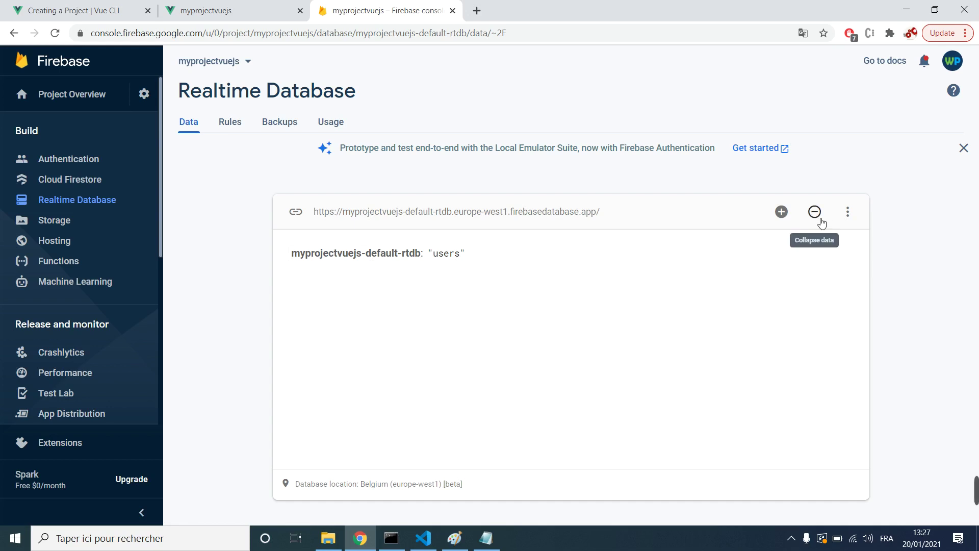
# Step: Delete the root data back to null and dismiss the Emulator Suite banner
pyautogui.click(847, 216)
pyautogui.click(455, 256)
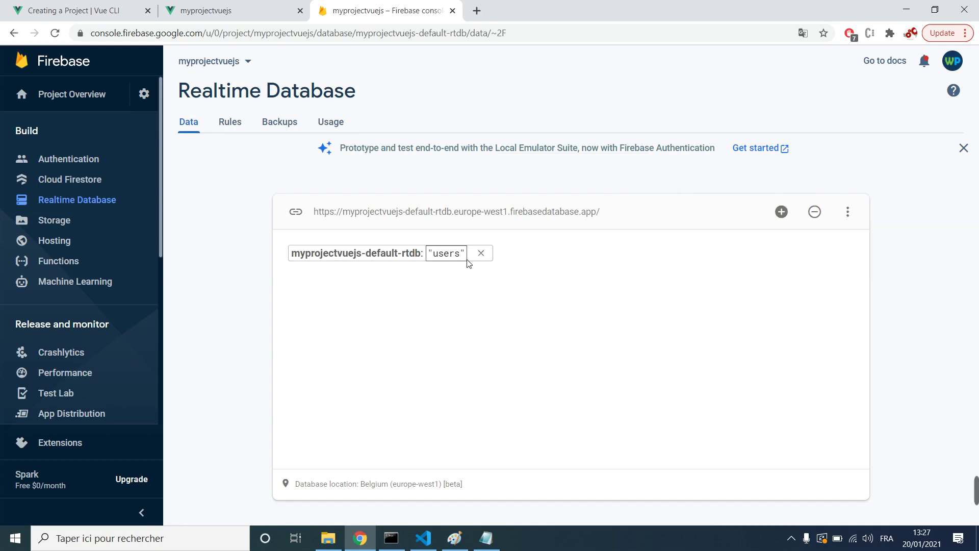
pyautogui.moveTo(468, 261); pyautogui.dragTo(433, 257)
pyautogui.press('BackSpace')
pyautogui.hotkey('ctrl', 'z')
pyautogui.click(481, 253)
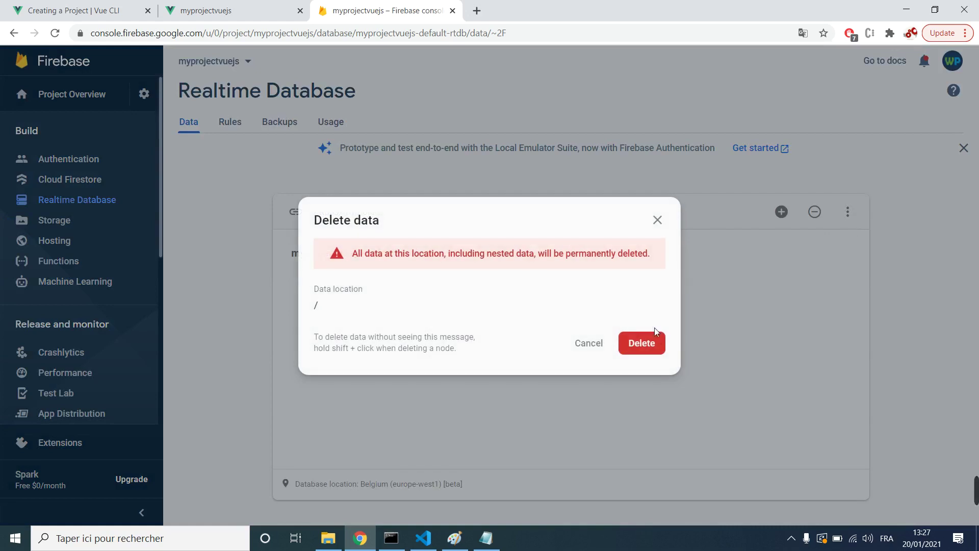
pyautogui.click(641, 340)
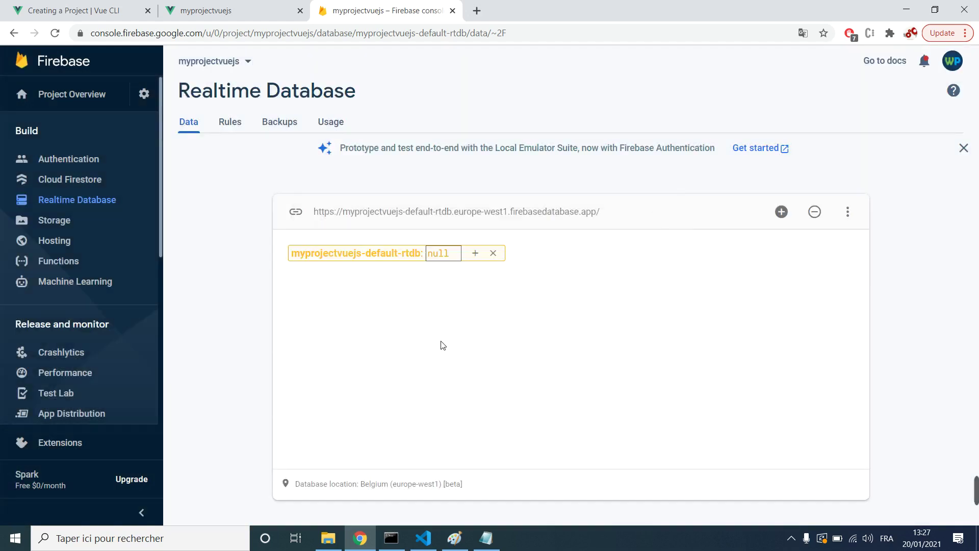
pyautogui.doubleClick(444, 259)
pyautogui.click(782, 212)
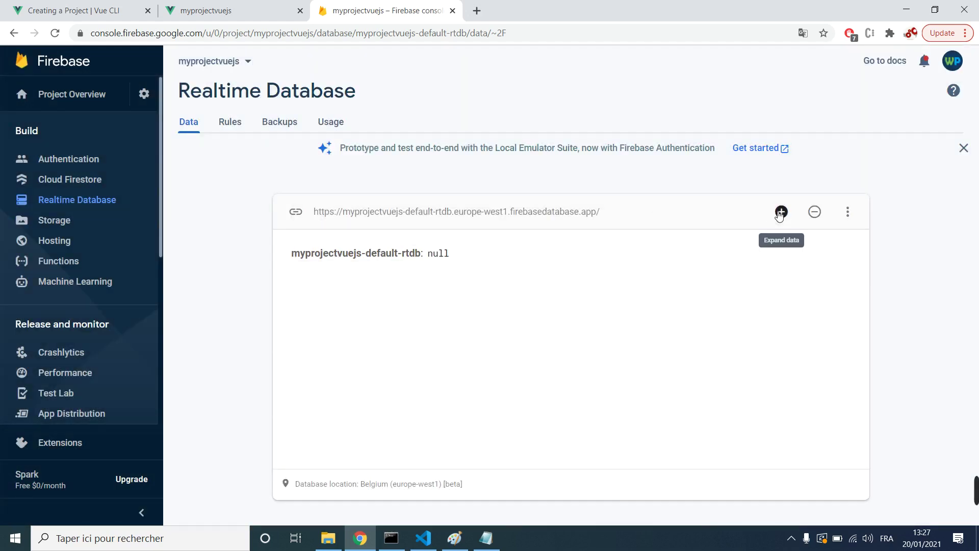
pyautogui.click(963, 148)
pyautogui.click(793, 188)
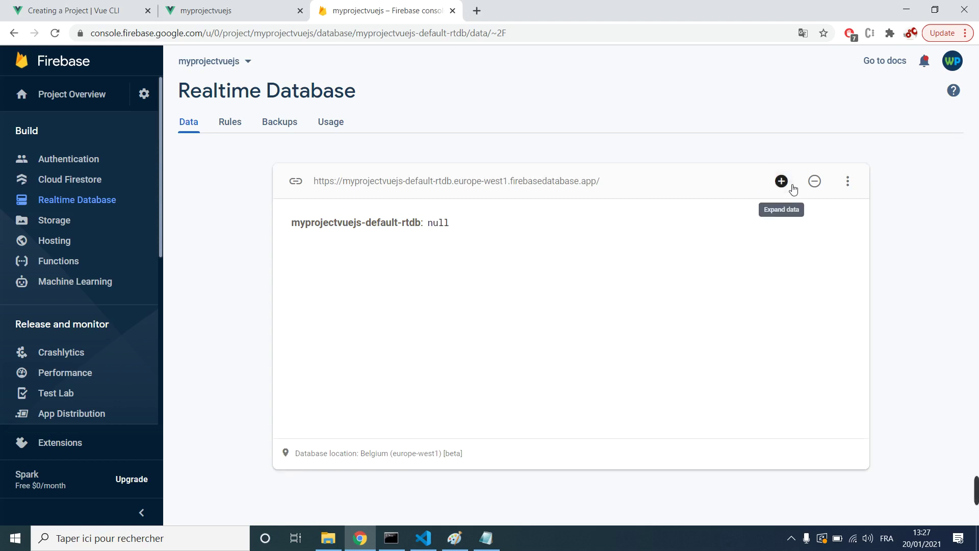
# Step: Reload the page and add a root child 'name' holding a person's name as text
pyautogui.click(307, 40)
pyautogui.press('Return')
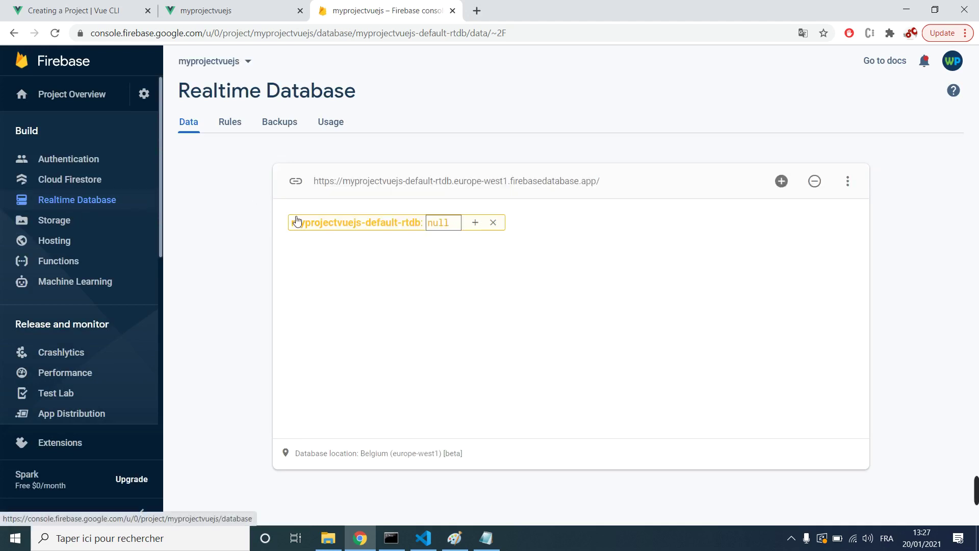
pyautogui.click(474, 224)
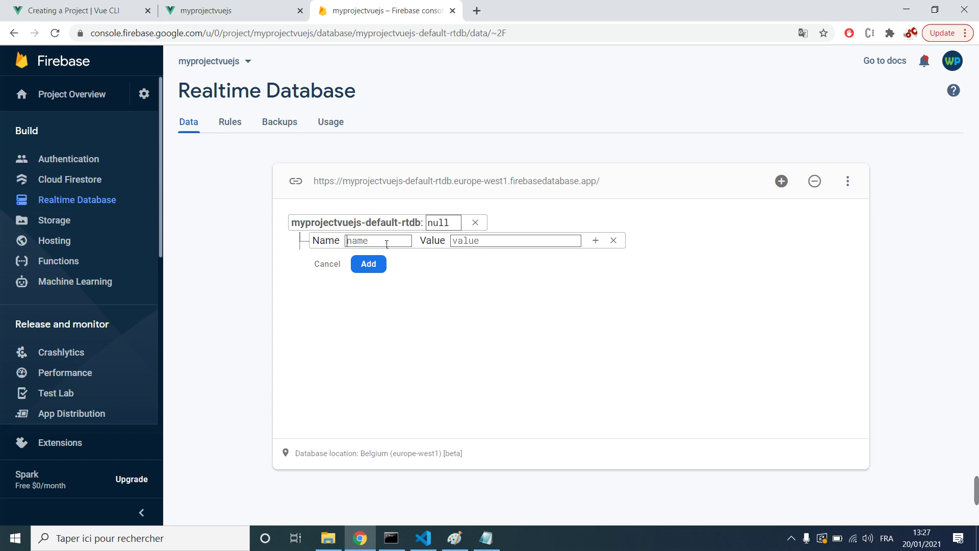
pyautogui.write('name')
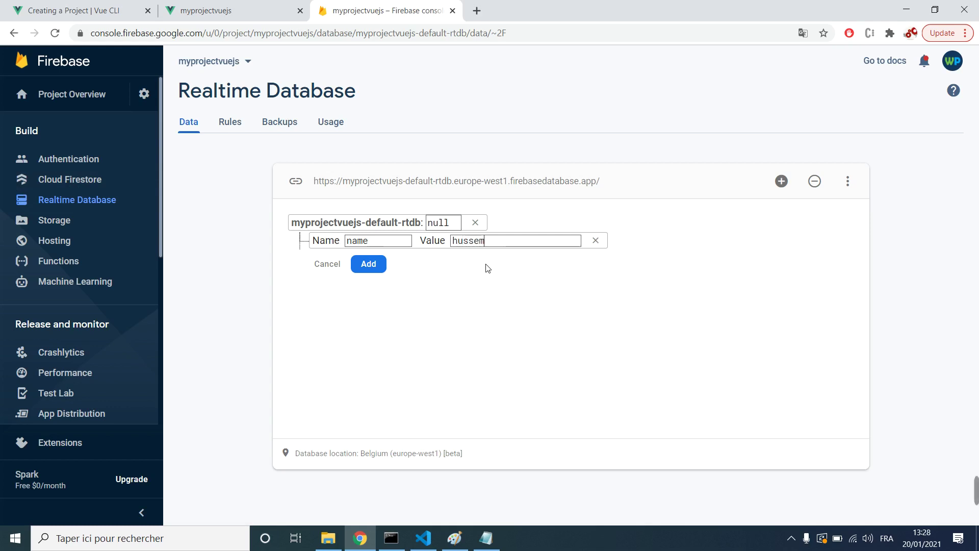
pyautogui.click(369, 264)
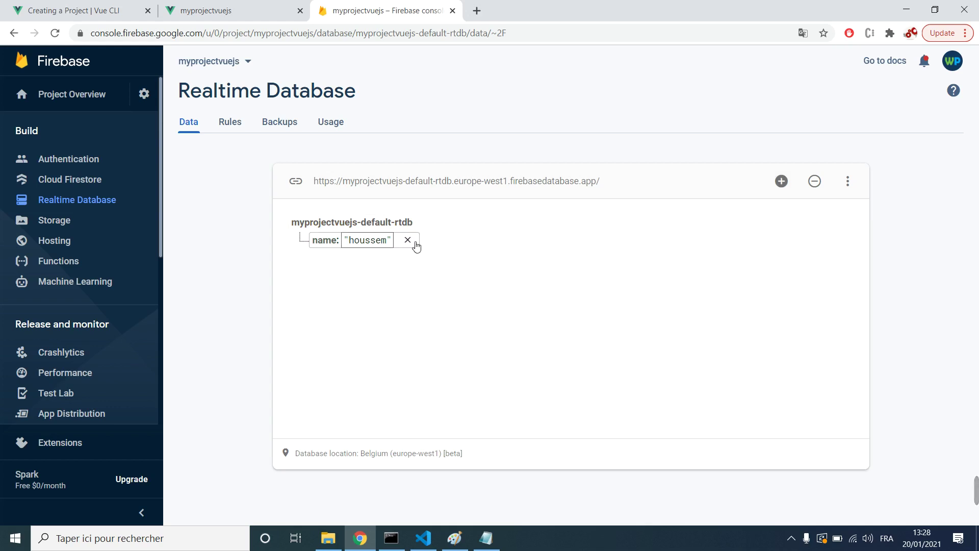
# Step: Add an 'age' entry with value 24 under the database root
pyautogui.click(324, 242)
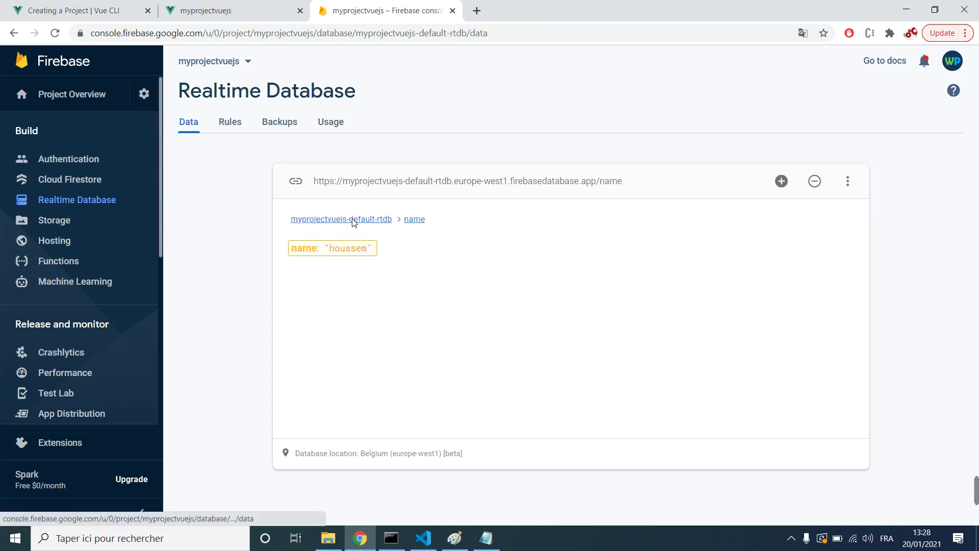
pyautogui.click(350, 219)
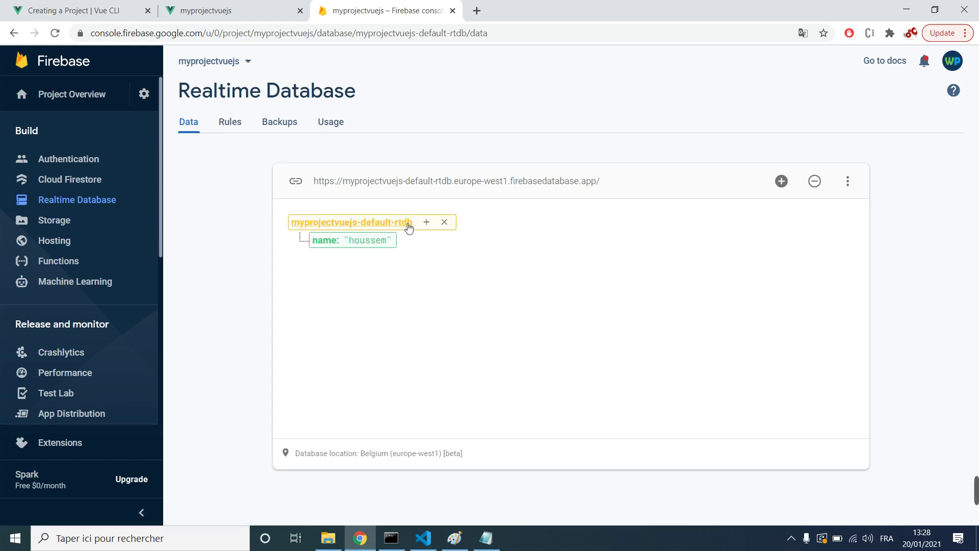
pyautogui.click(428, 223)
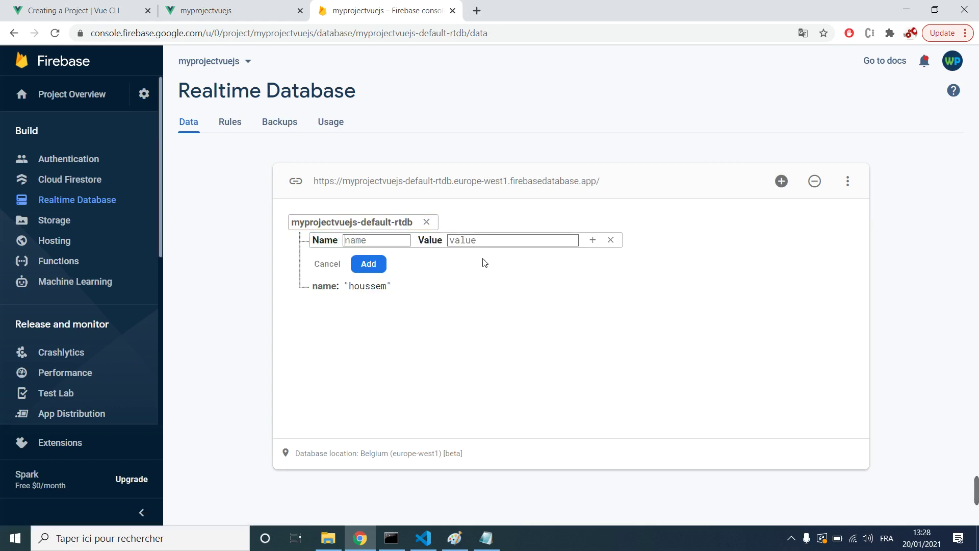
pyautogui.write('g')
pyautogui.write('ae')
pyautogui.press('BackSpace')
pyautogui.press('BackSpace')
pyautogui.press('BackSpace')
pyautogui.write('age')
pyautogui.click(489, 246)
pyautogui.write('24')
pyautogui.click(366, 266)
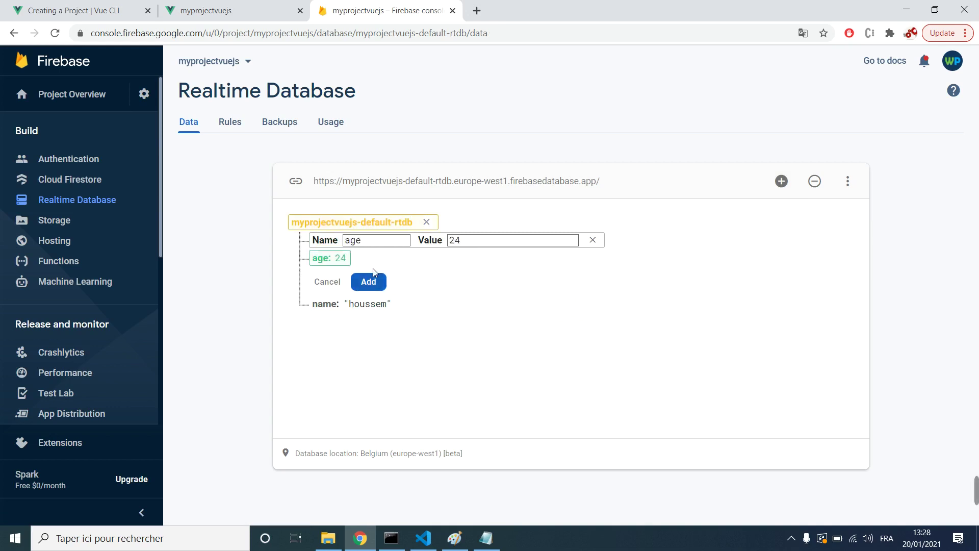
# Step: Open and cancel further add-child forms, including a nested child row
pyautogui.click(426, 221)
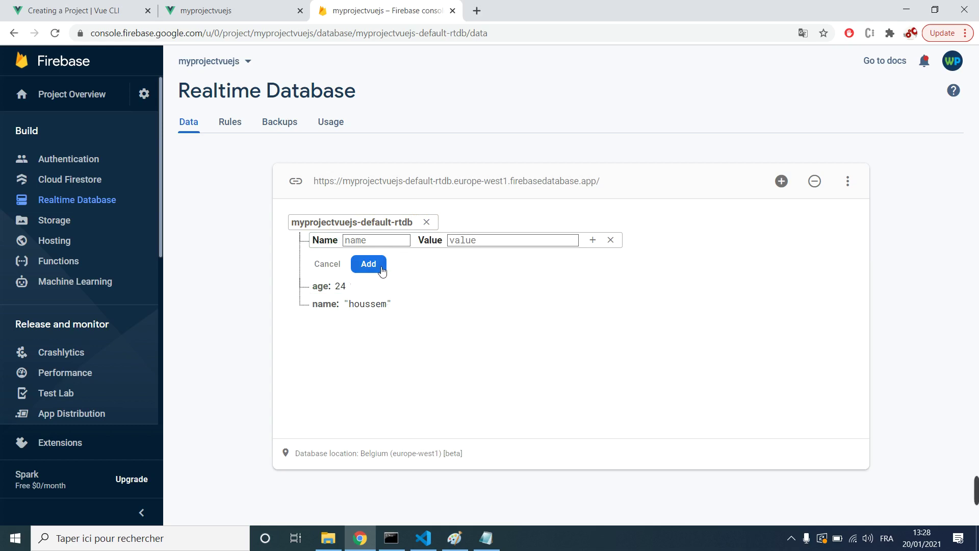
pyautogui.click(611, 241)
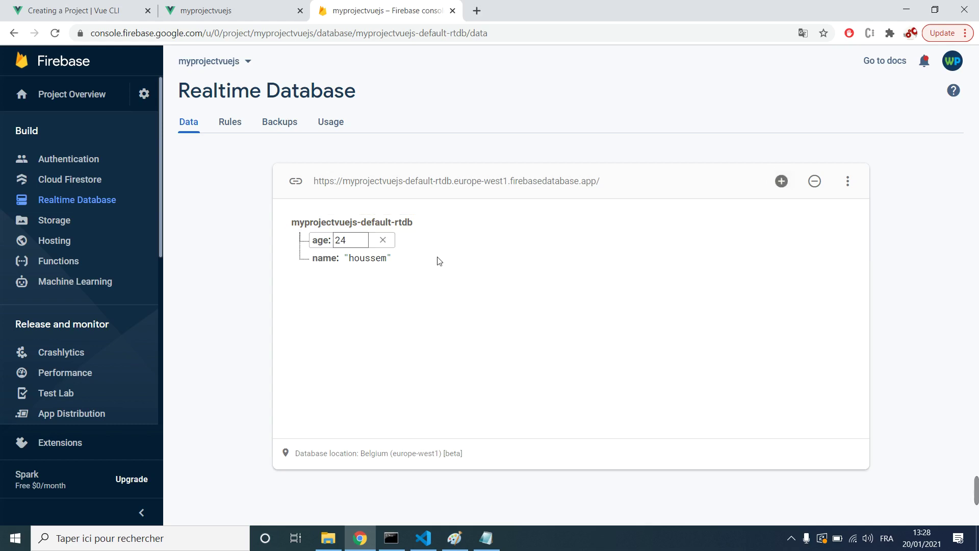
pyautogui.click(430, 225)
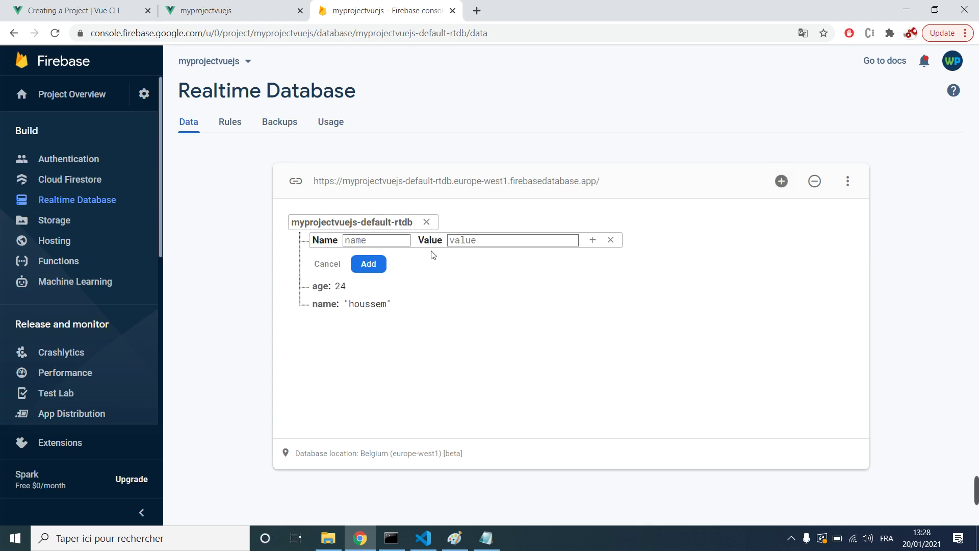
pyautogui.click(592, 240)
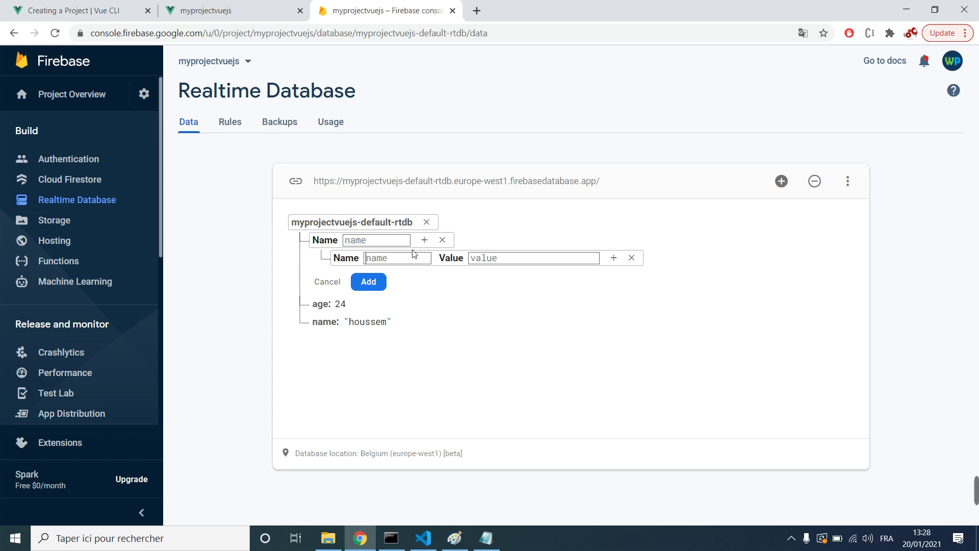
pyautogui.click(381, 244)
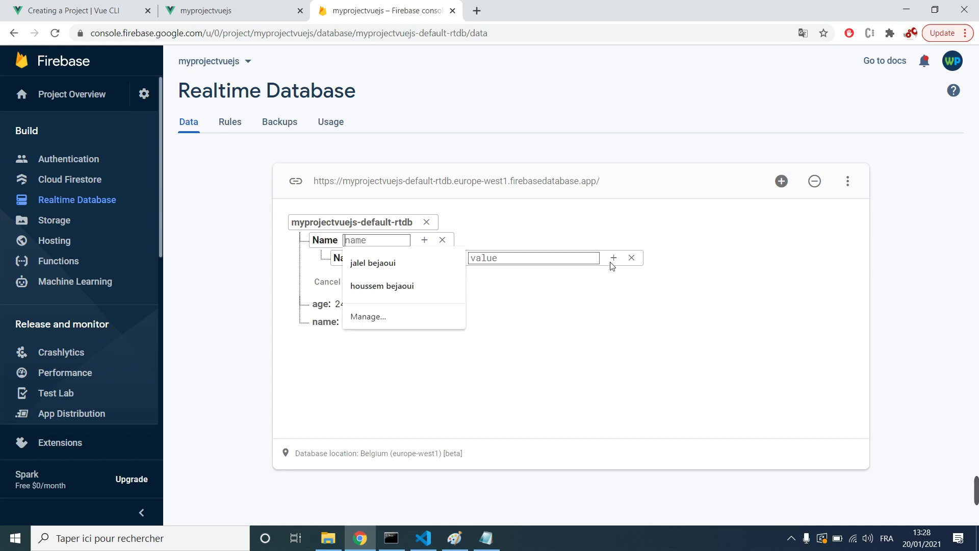
pyautogui.click(630, 258)
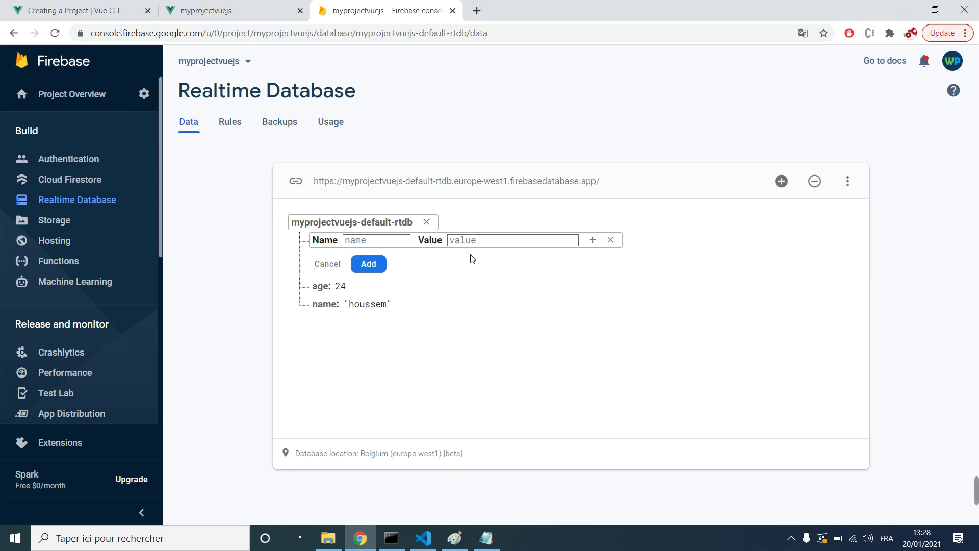
pyautogui.click(614, 241)
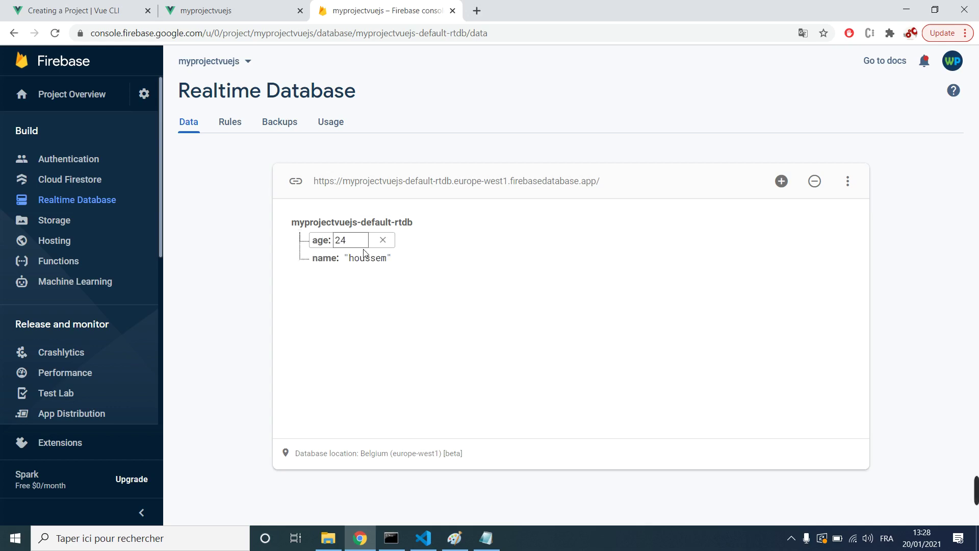
# Step: Open Storage, inspect the empty default bucket's options, and check the Rules tab
pyautogui.click(102, 220)
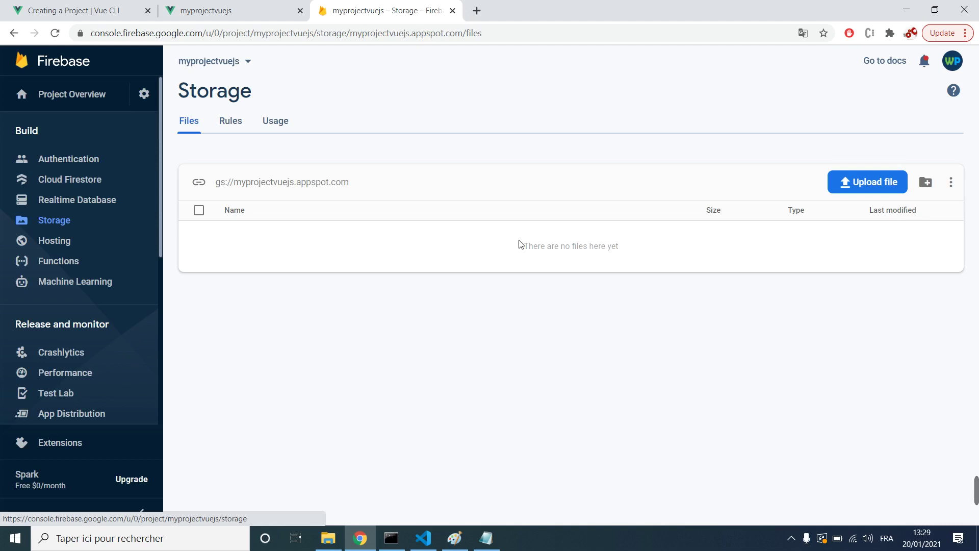
pyautogui.moveTo(530, 247); pyautogui.dragTo(667, 254)
pyautogui.click(668, 256)
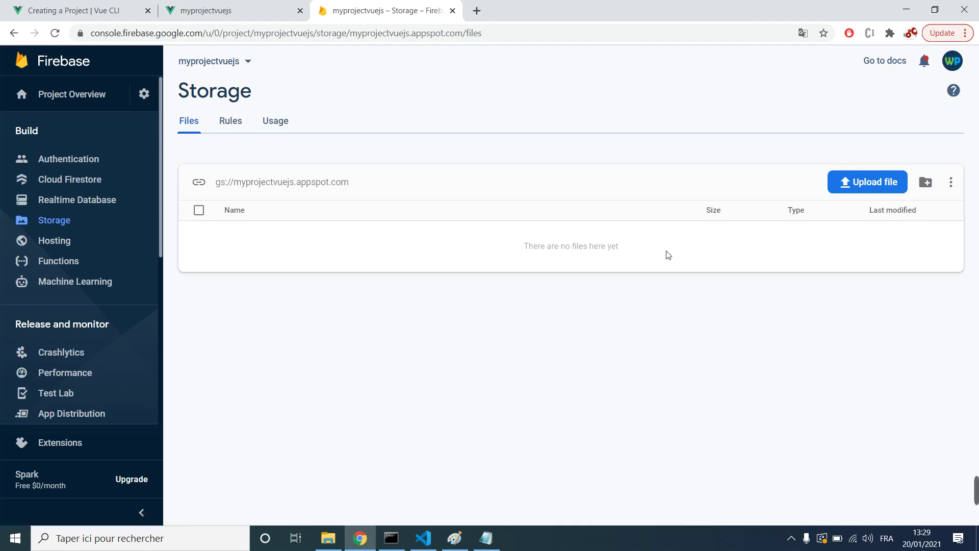
pyautogui.click(951, 184)
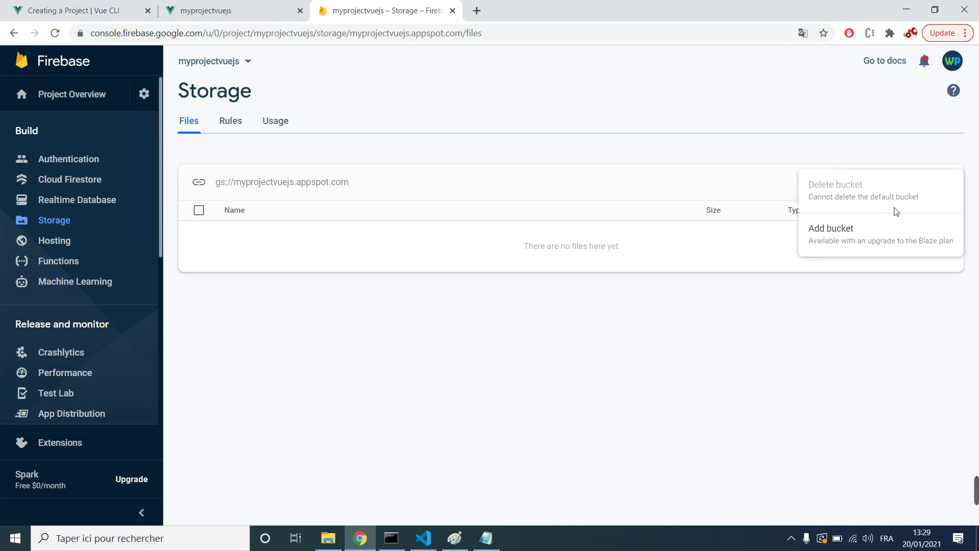
pyautogui.click(241, 123)
pyautogui.click(234, 122)
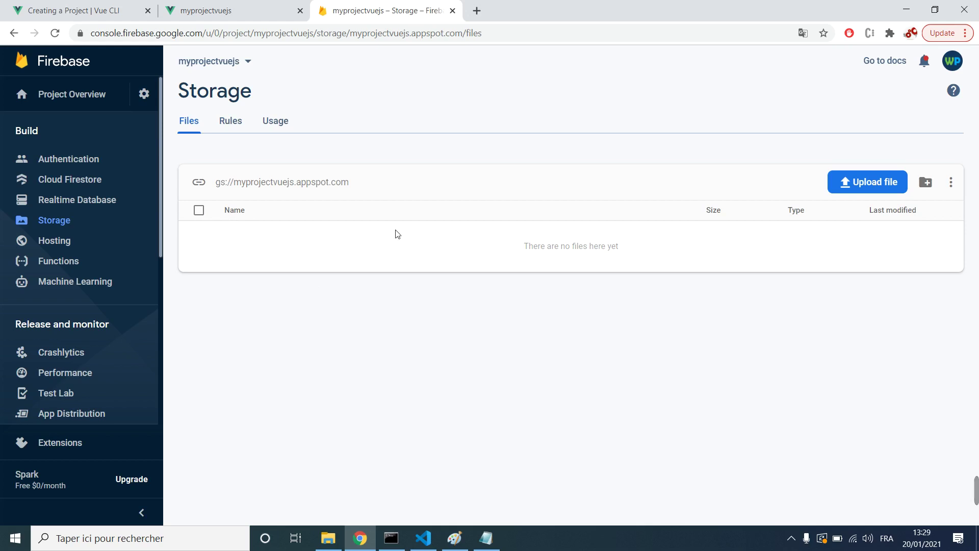
# Step: Open the Firebase documentation in a new tab, browse it, and return to Storage
pyautogui.click(476, 10)
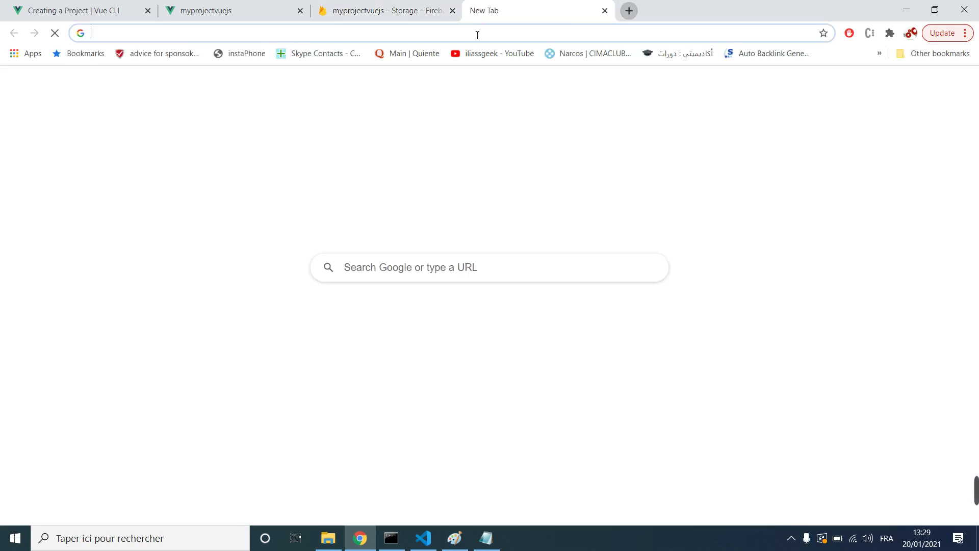
pyautogui.write('firebase')
pyautogui.press('Return')
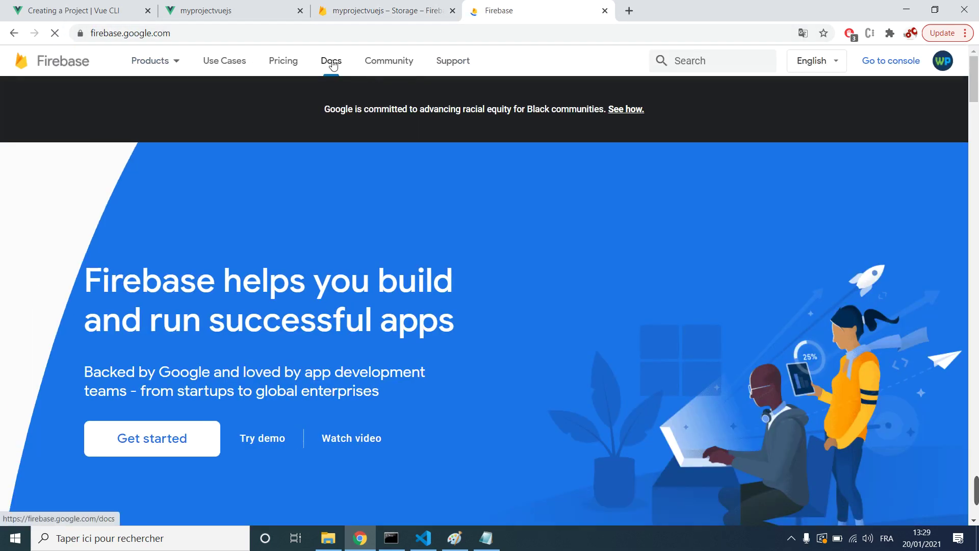
pyautogui.click(333, 64)
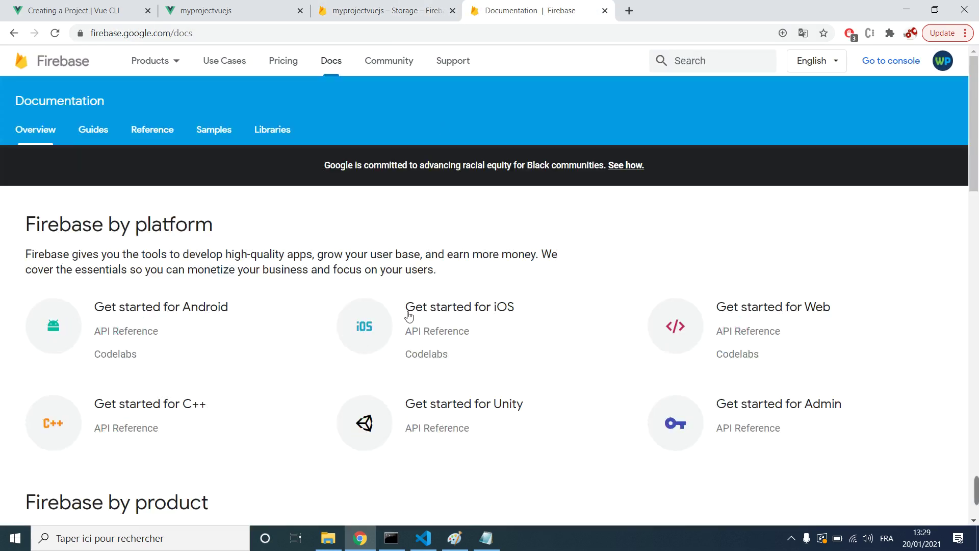
pyautogui.scroll(-15, 322, 274)
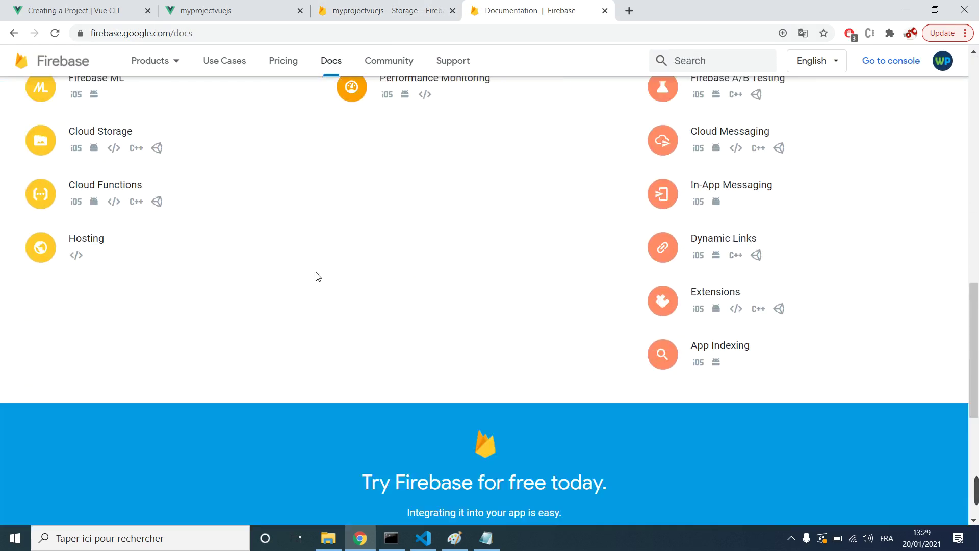
pyautogui.scroll(-6, 318, 277)
pyautogui.scroll(5, 322, 269)
pyautogui.click(357, 11)
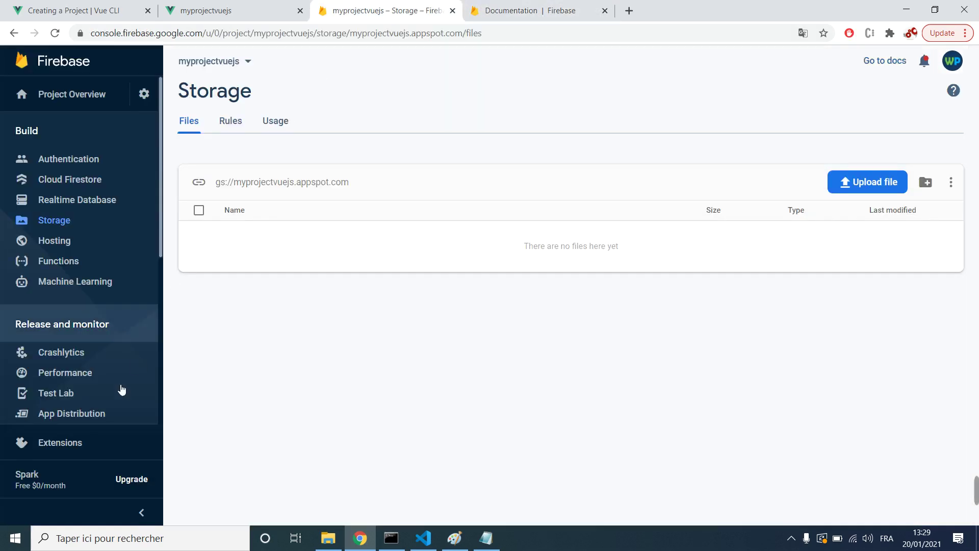
# Step: View the billing plans, open Blaze plan details in a new tab, and close the documentation tab
pyautogui.click(129, 479)
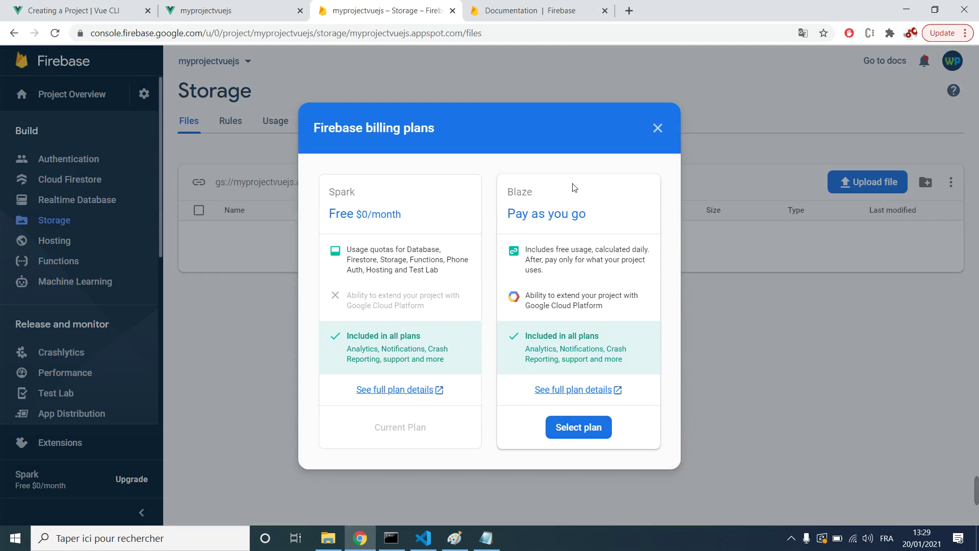
pyautogui.middleClick(577, 390)
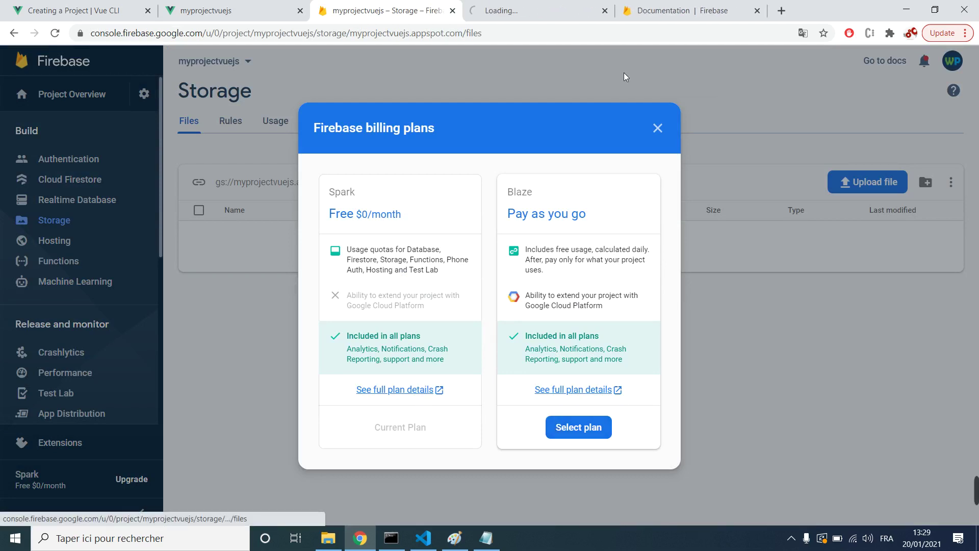
pyautogui.click(518, 11)
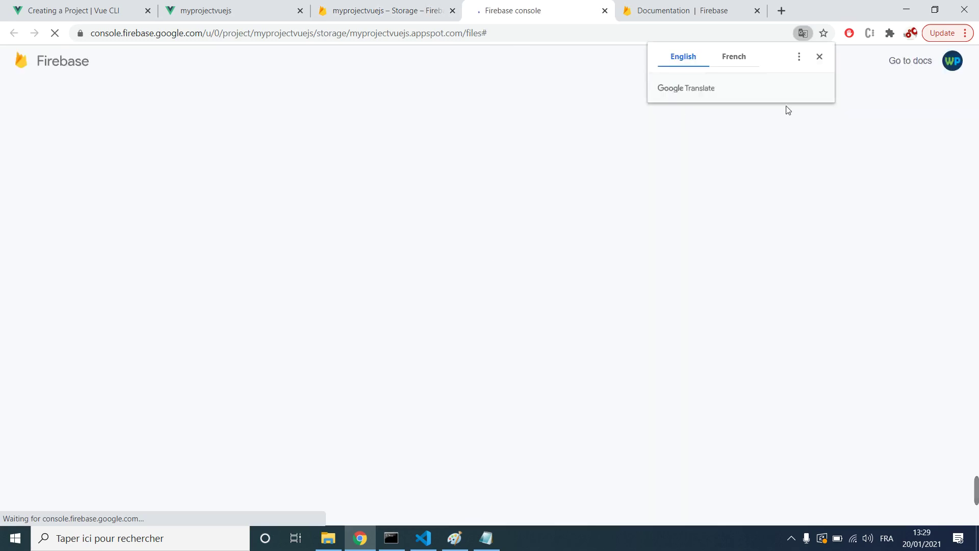
pyautogui.click(818, 59)
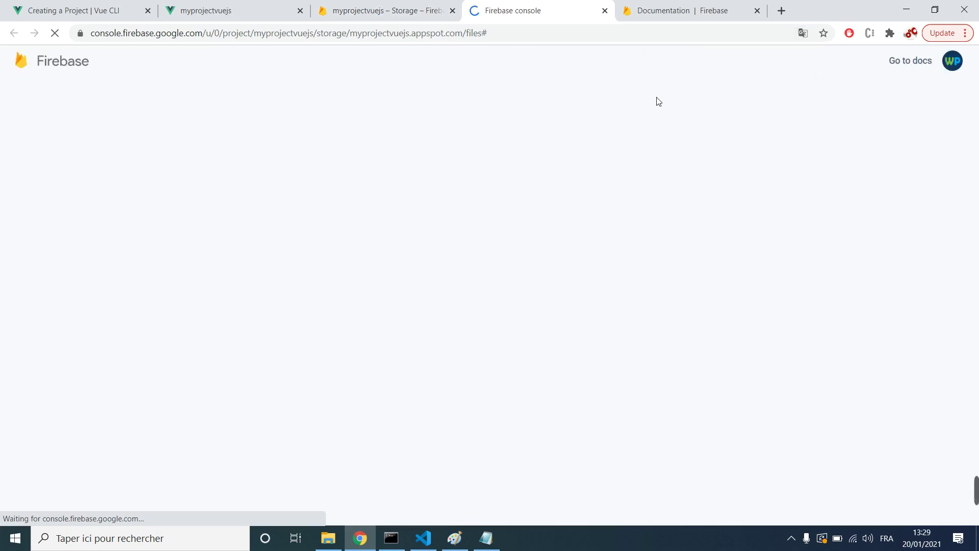
pyautogui.click(717, 12)
pyautogui.click(758, 11)
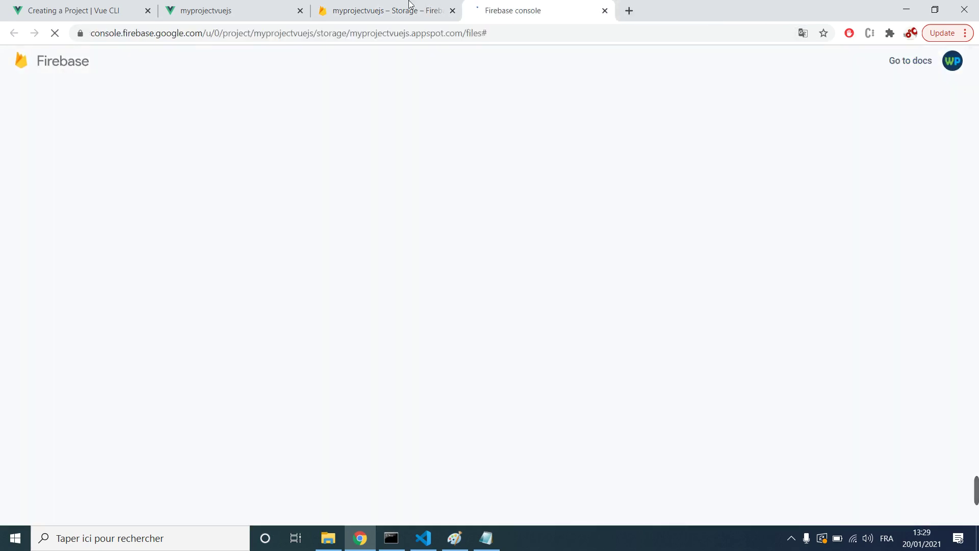
pyautogui.click(388, 11)
pyautogui.click(657, 128)
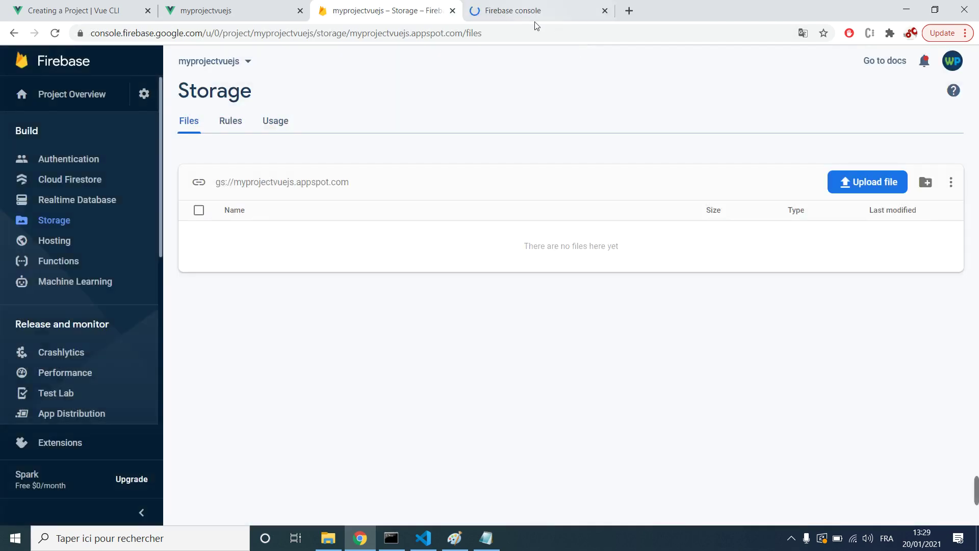
pyautogui.click(536, 13)
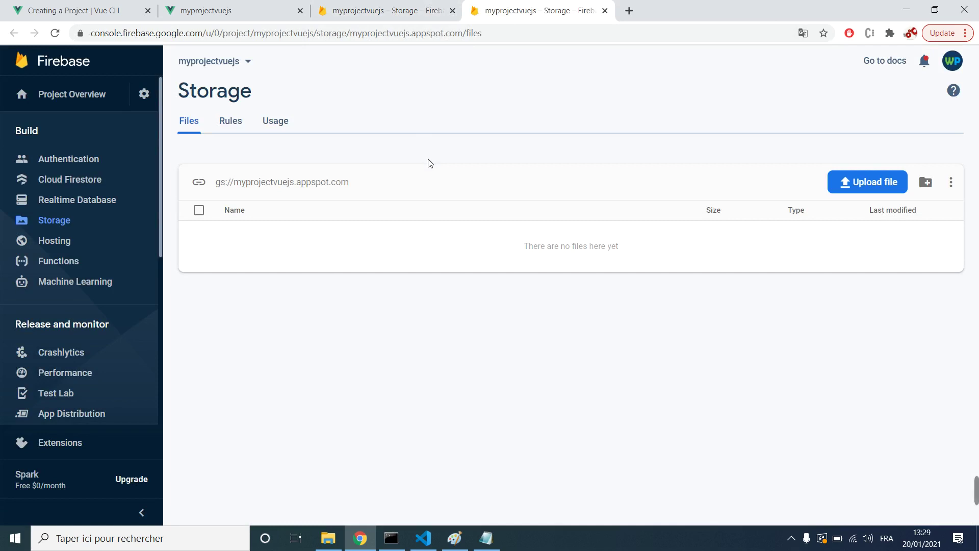
pyautogui.click(412, 9)
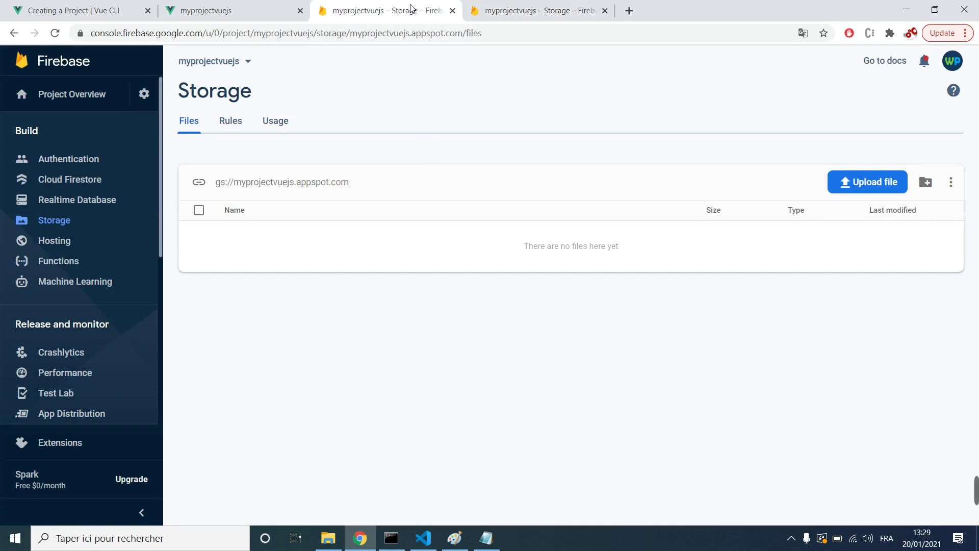
# Step: Reopen billing plans, open Blaze details again, and close the extra console tab
pyautogui.click(123, 484)
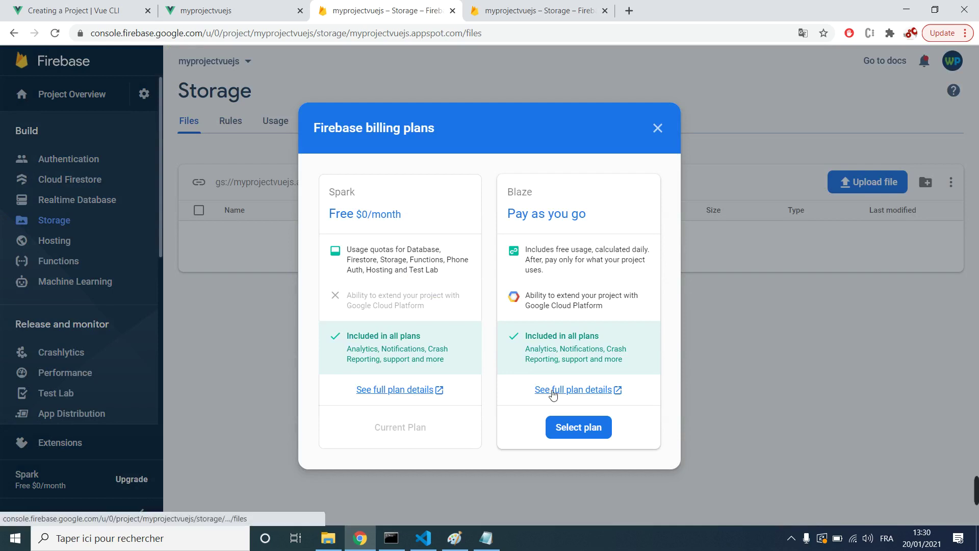
pyautogui.rightClick(549, 397)
pyautogui.click(598, 248)
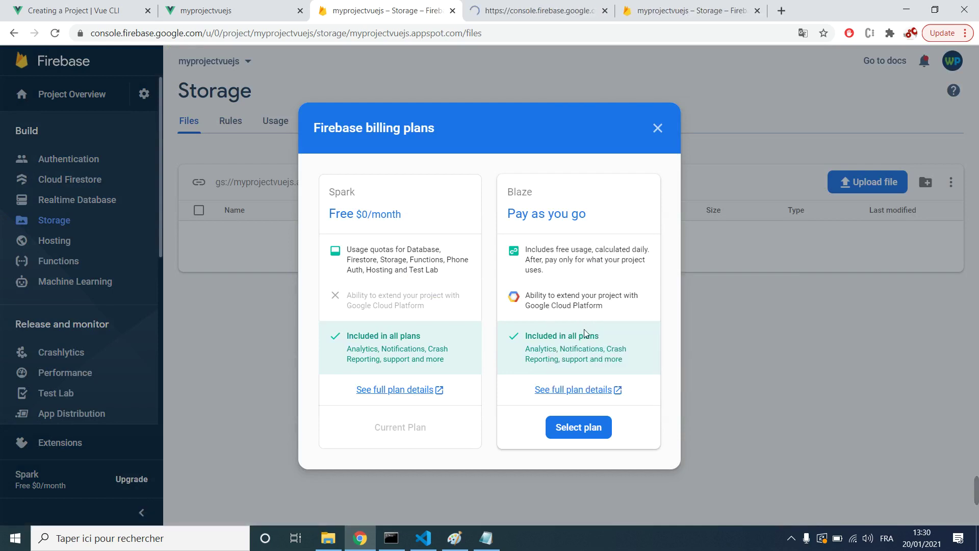
pyautogui.click(556, 18)
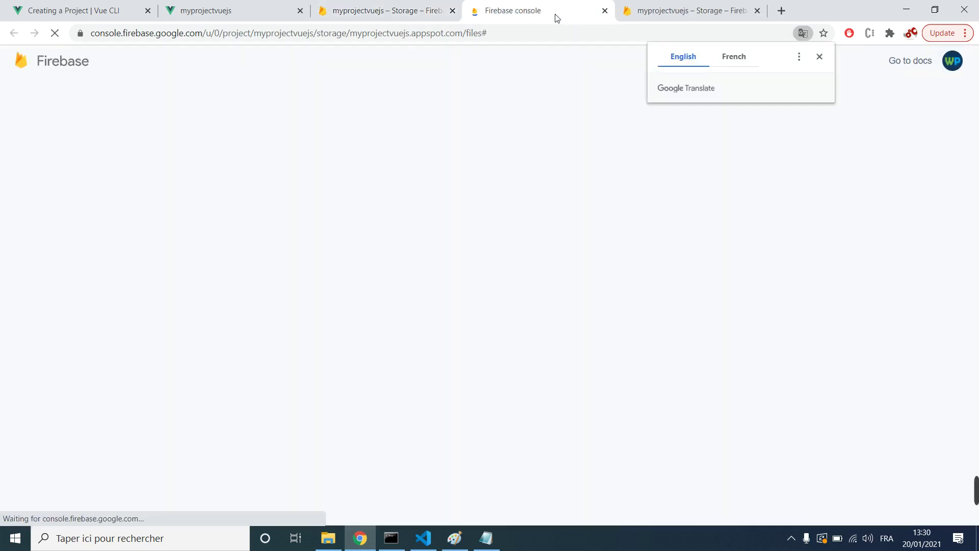
pyautogui.click(606, 11)
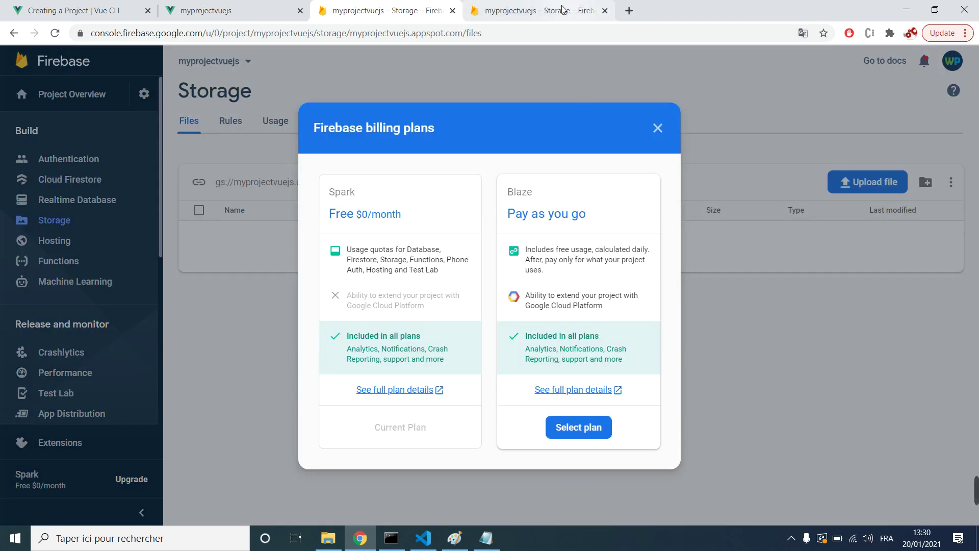
pyautogui.click(536, 11)
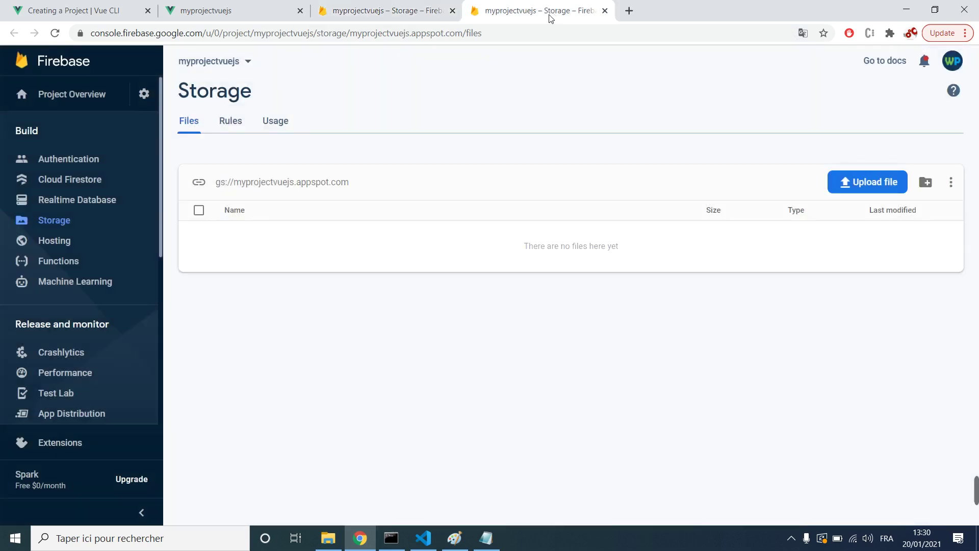
# Step: Go to the Firebase website's Pricing page and scroll the Spark/Blaze comparison
pyautogui.click(540, 38)
pyautogui.write('firebase.google.com')
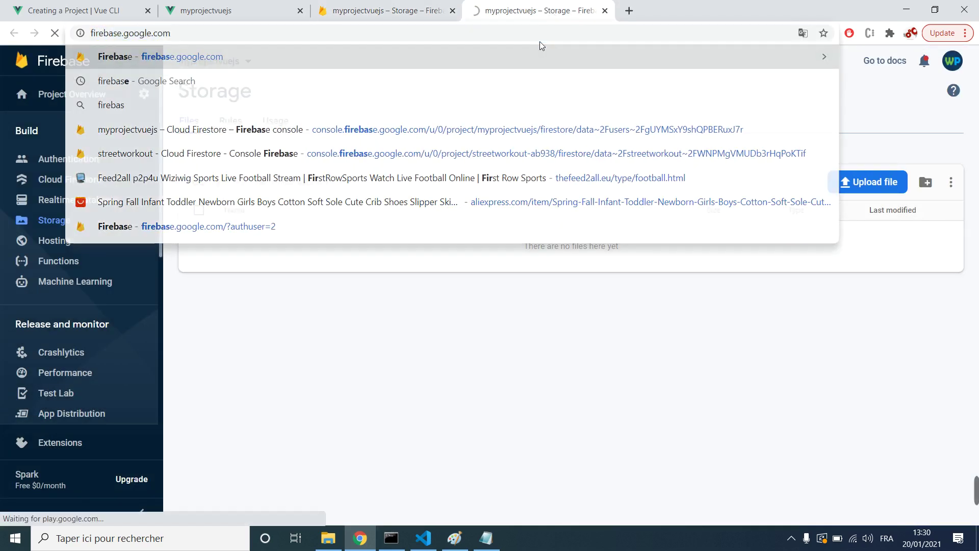
pyautogui.press('Return')
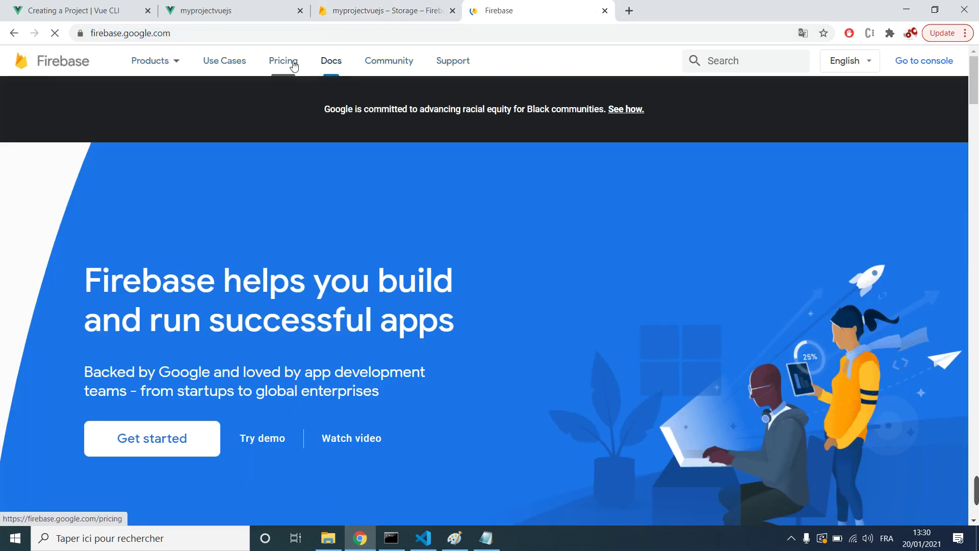
pyautogui.click(289, 62)
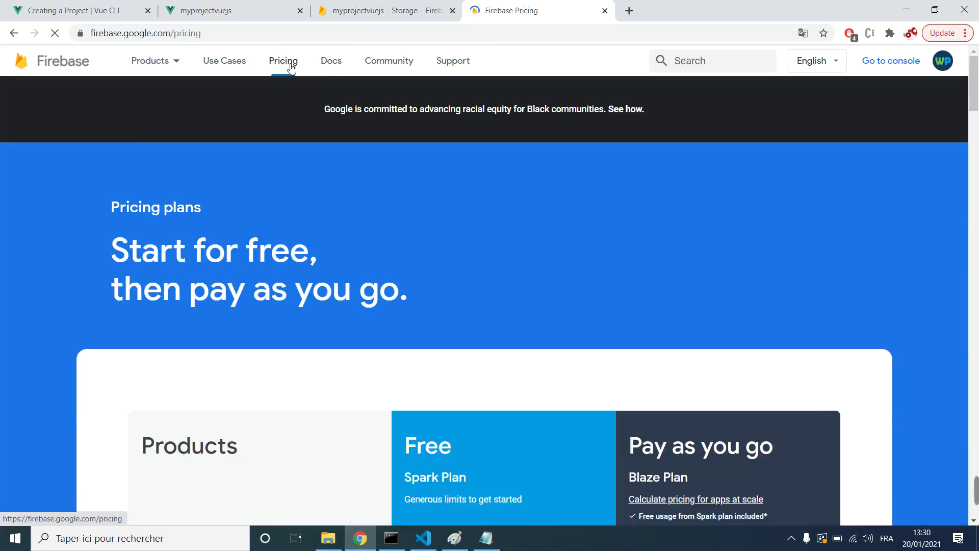
pyautogui.scroll(-10, 466, 236)
pyautogui.scroll(5, 465, 239)
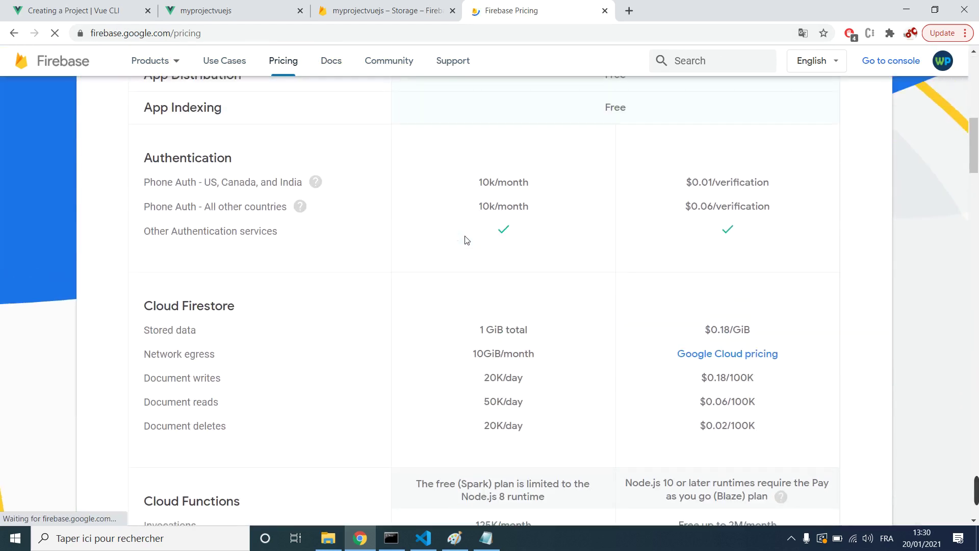
pyautogui.scroll(-4, 518, 234)
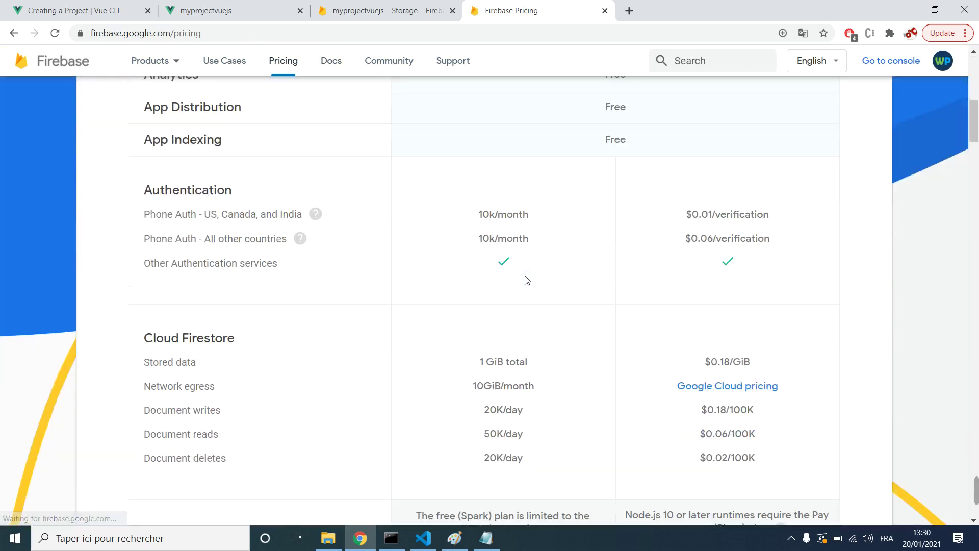
pyautogui.scroll(-7, 306, 247)
pyautogui.scroll(-15, 240, 201)
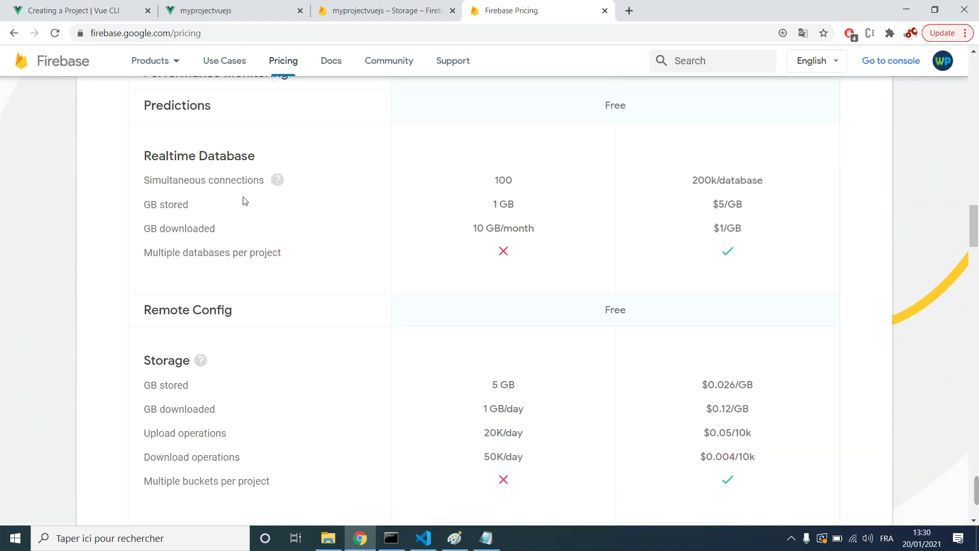
pyautogui.scroll(-3, 224, 255)
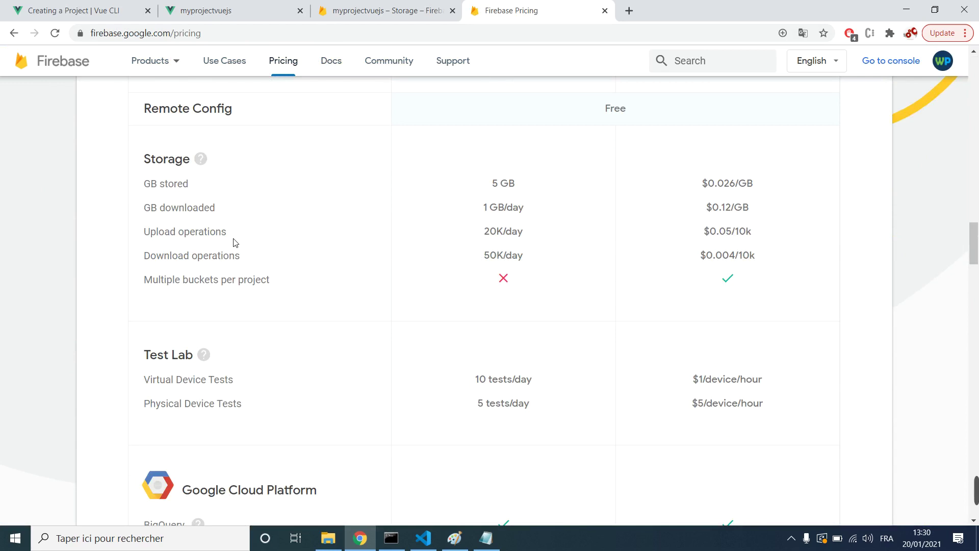
# Step: Highlight Storage's 5 GB free limit and $0.026/GB Blaze price, then close the pricing tab
pyautogui.moveTo(512, 190); pyautogui.dragTo(488, 189)
pyautogui.click(510, 187)
pyautogui.click(526, 187)
pyautogui.scroll(2, 527, 197)
pyautogui.scroll(-2, 549, 230)
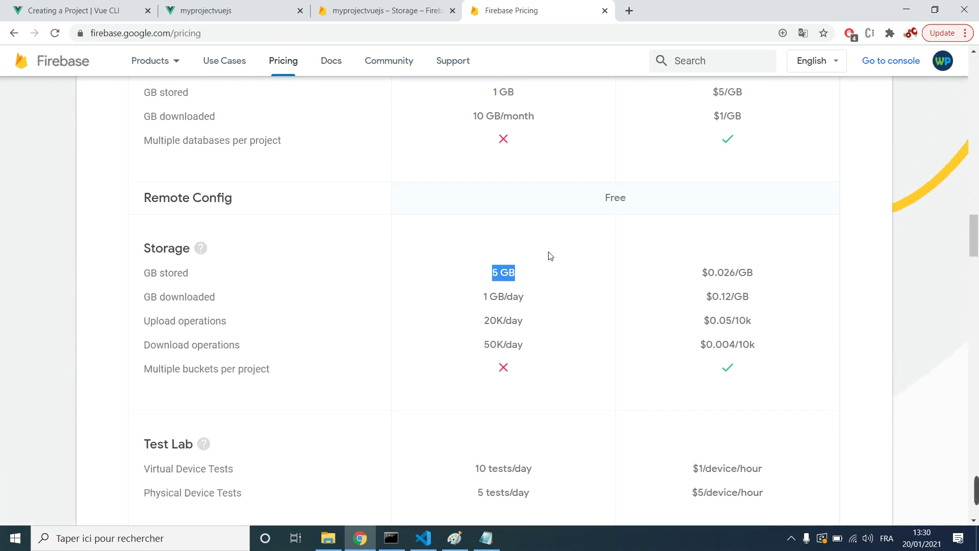
pyautogui.click(521, 192)
pyautogui.moveTo(516, 189); pyautogui.dragTo(502, 189)
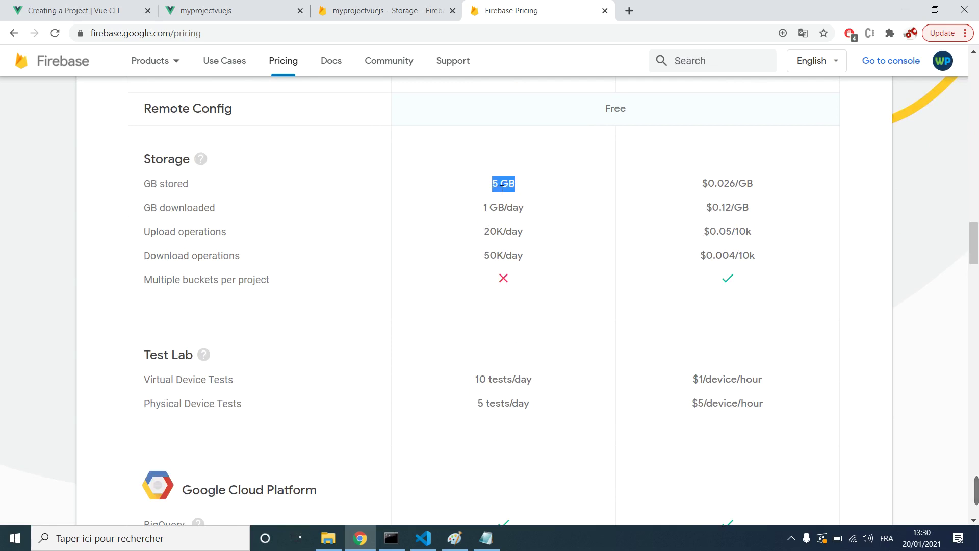
pyautogui.moveTo(771, 188); pyautogui.dragTo(696, 189)
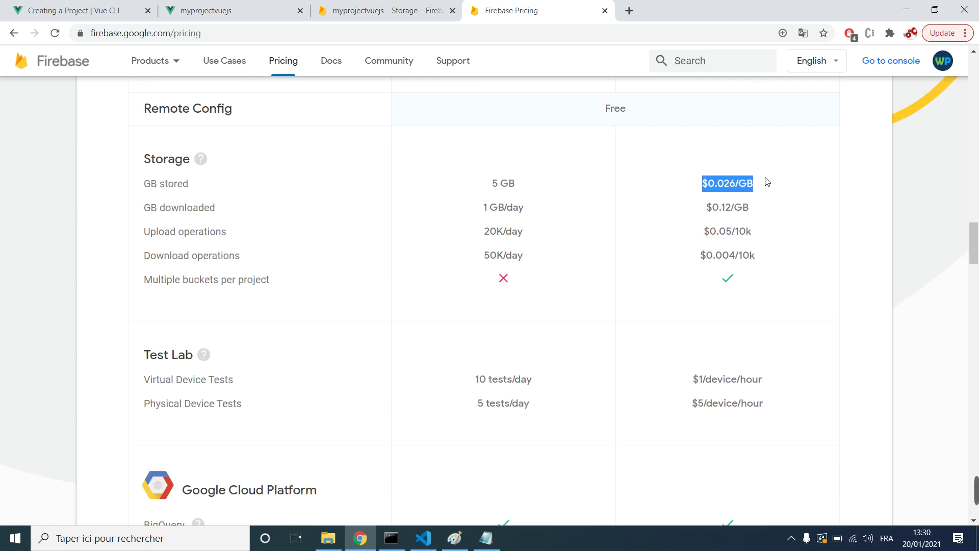
pyautogui.click(739, 185)
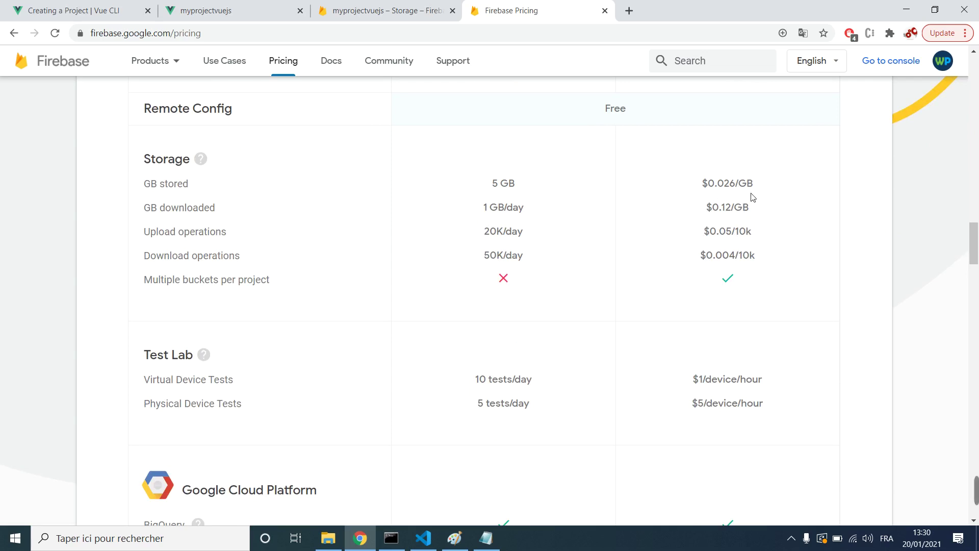
pyautogui.moveTo(759, 187); pyautogui.dragTo(699, 186)
pyautogui.click(752, 188)
pyautogui.scroll(-9, 594, 247)
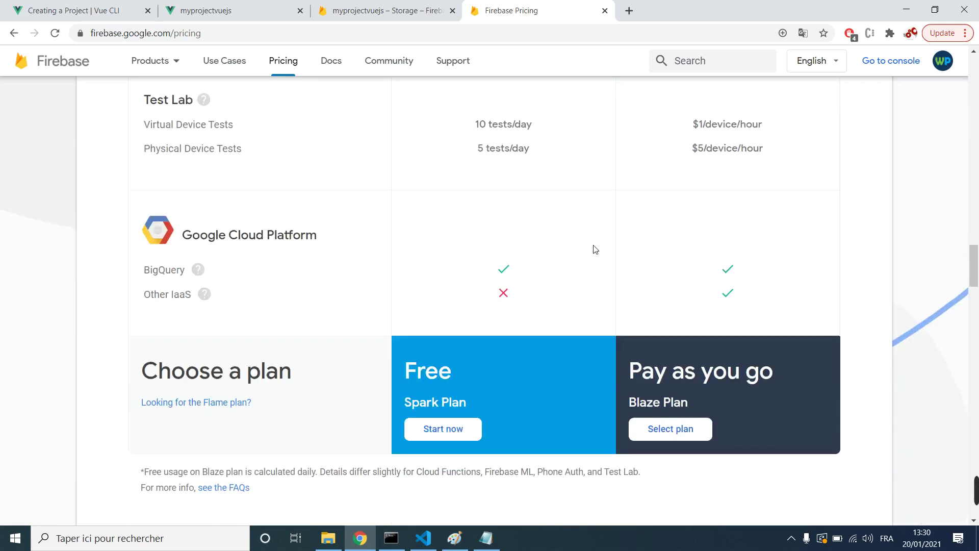
pyautogui.scroll(11, 580, 248)
pyautogui.scroll(20, 580, 248)
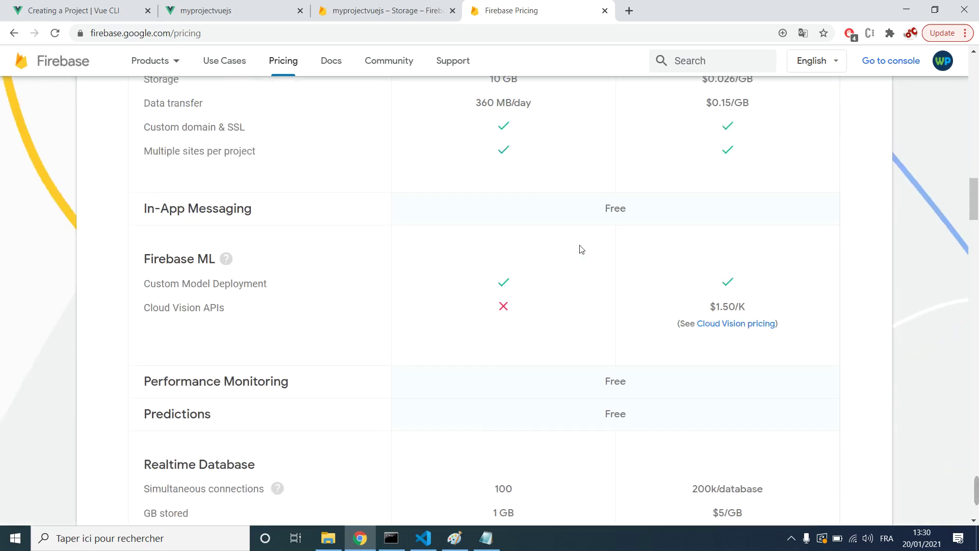
pyautogui.scroll(9, 185, 229)
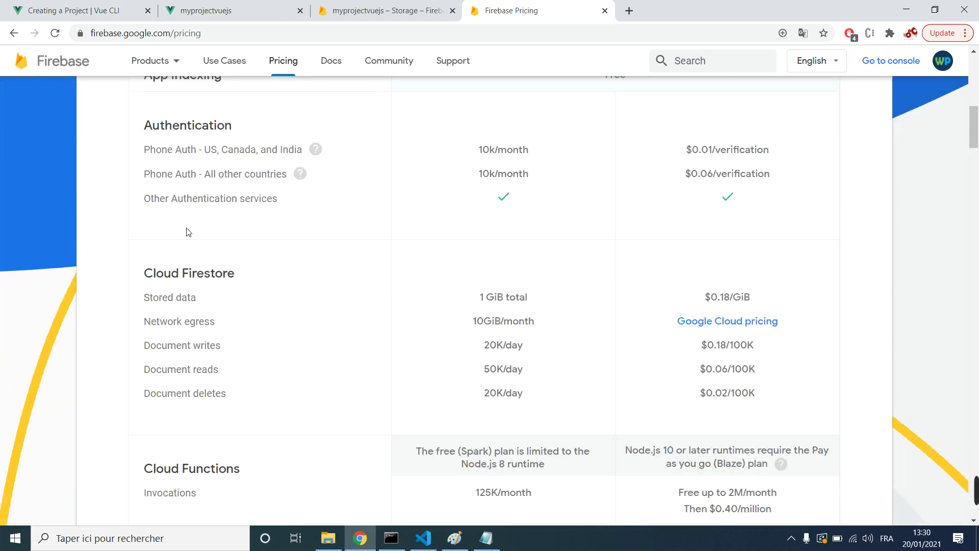
pyautogui.scroll(-7, 192, 225)
pyautogui.scroll(-20, 193, 225)
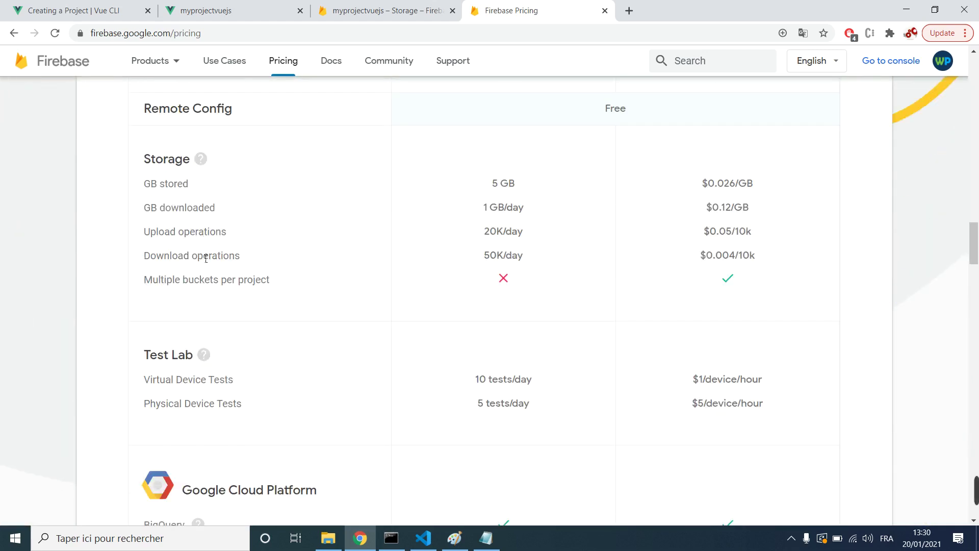
pyautogui.scroll(5, 187, 362)
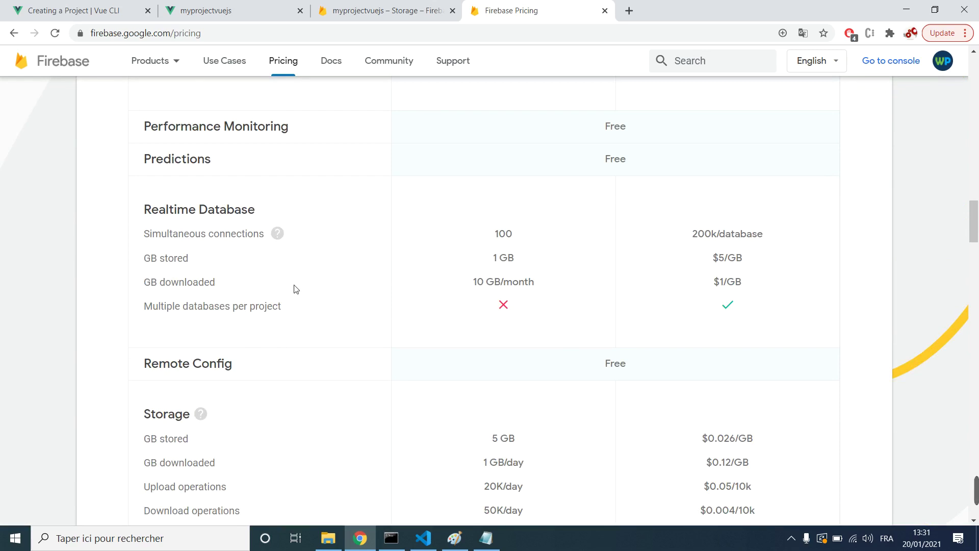
pyautogui.scroll(2, 294, 289)
pyautogui.scroll(-1, 232, 284)
pyautogui.moveTo(273, 307)
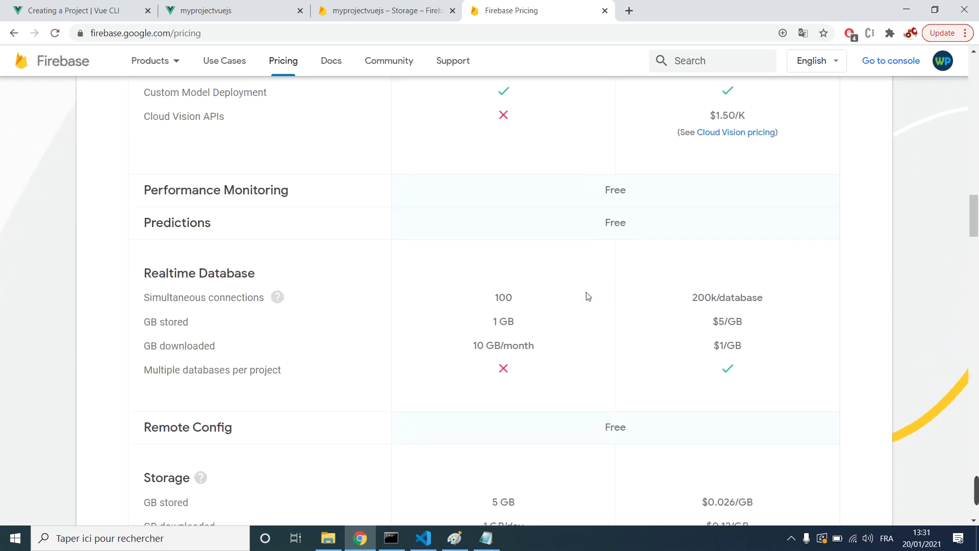
pyautogui.click(605, 11)
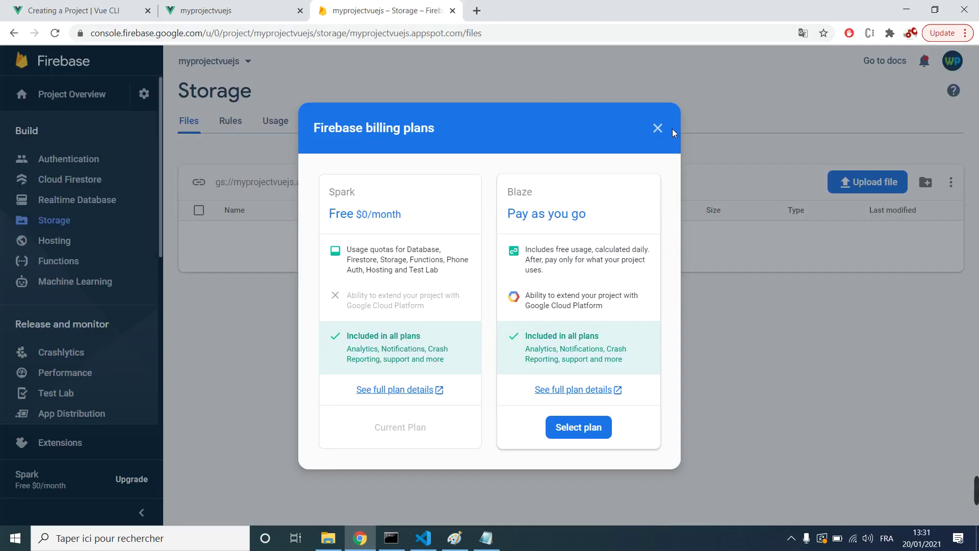
# Step: Close the billing plans comparison and go to the project's Hosting page
pyautogui.click(658, 128)
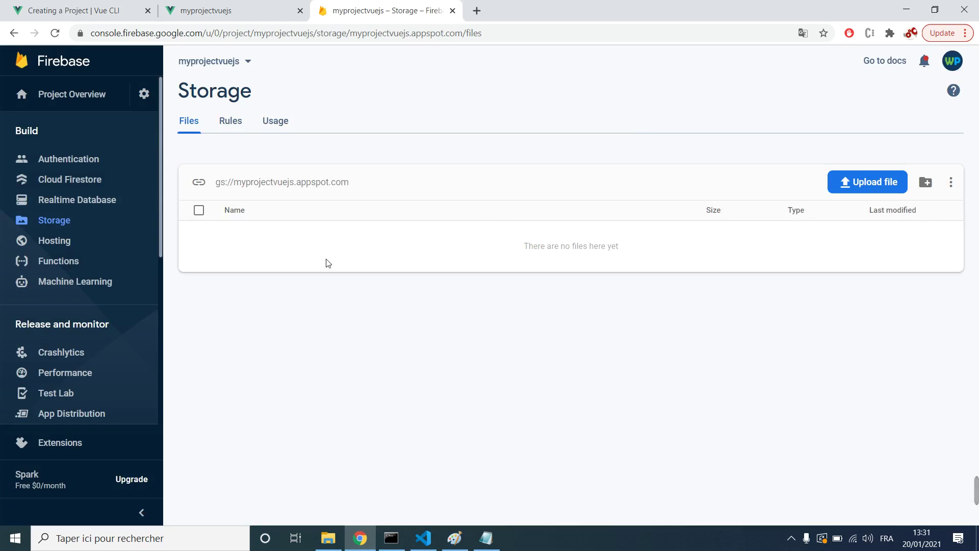
pyautogui.click(70, 248)
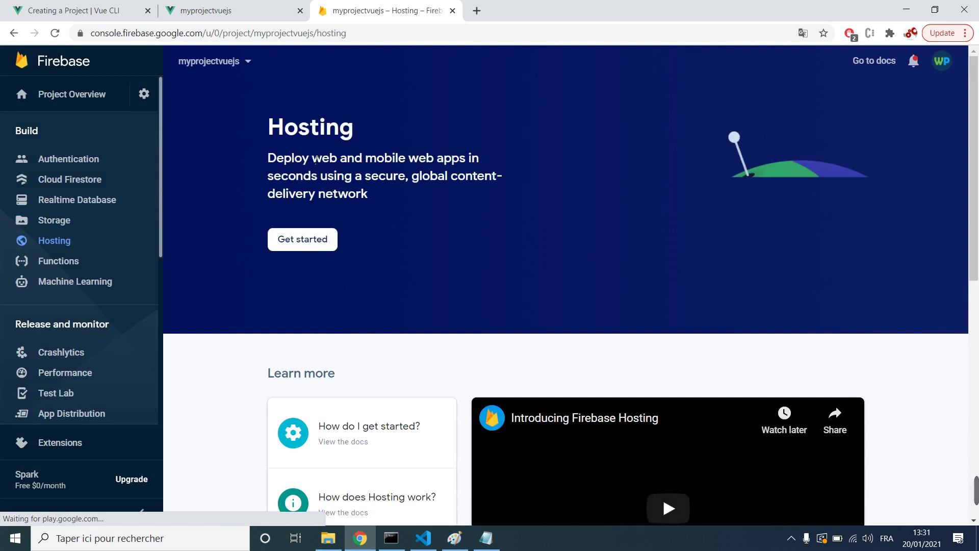
# Step: Highlight the Hosting heading and description while reading, then go to the Functions page under Build
pyautogui.tripleClick(325, 158)
pyautogui.click(412, 214)
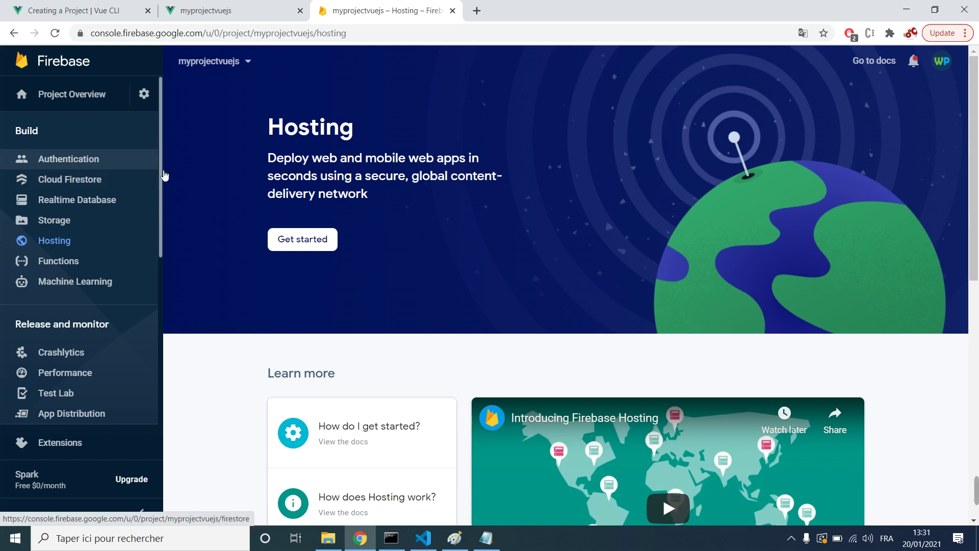
pyautogui.tripleClick(306, 128)
pyautogui.moveTo(306, 127); pyautogui.dragTo(291, 171)
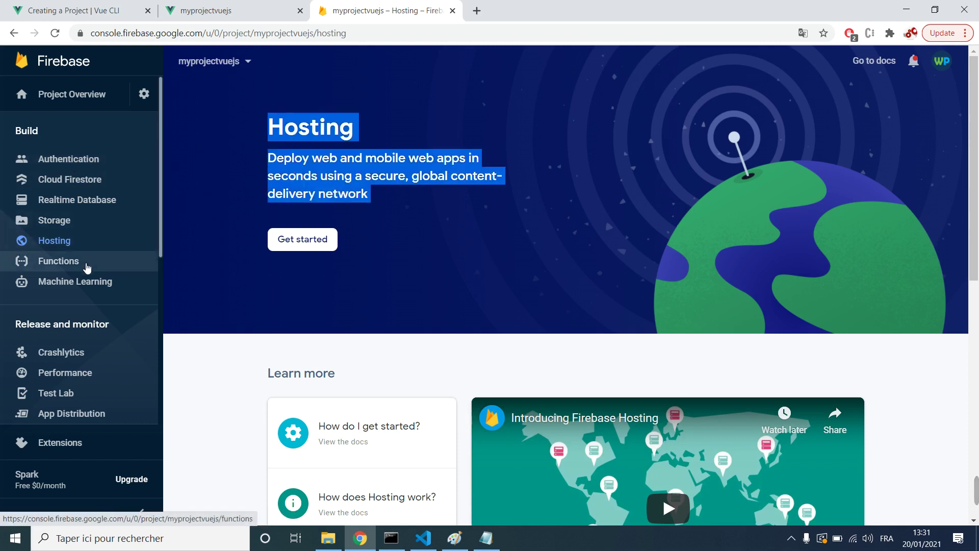
pyautogui.click(112, 270)
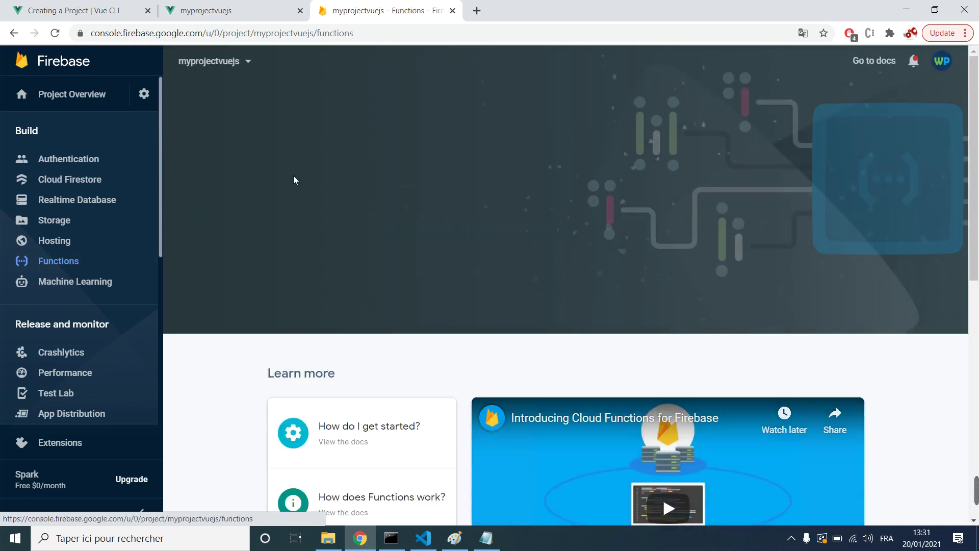
pyautogui.moveTo(333, 106); pyautogui.dragTo(328, 147)
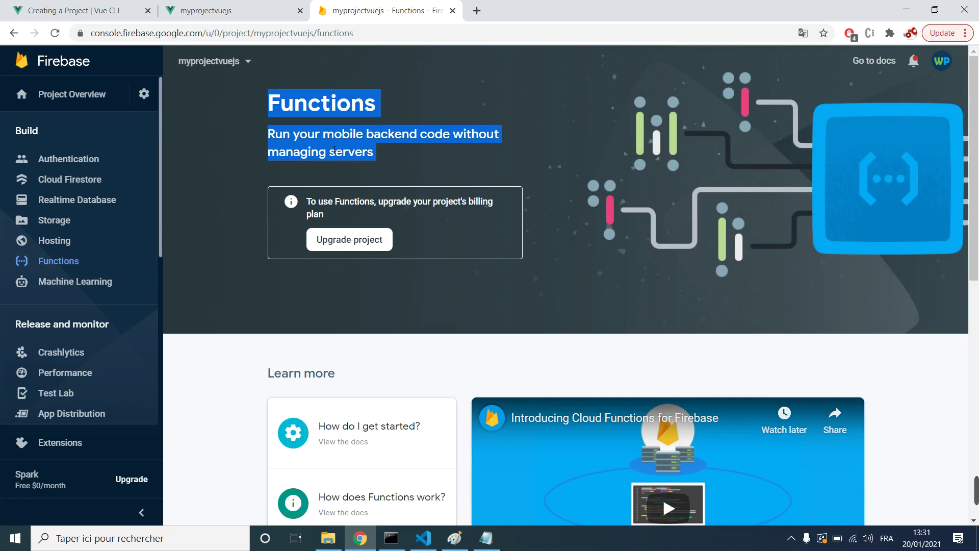
pyautogui.click(333, 150)
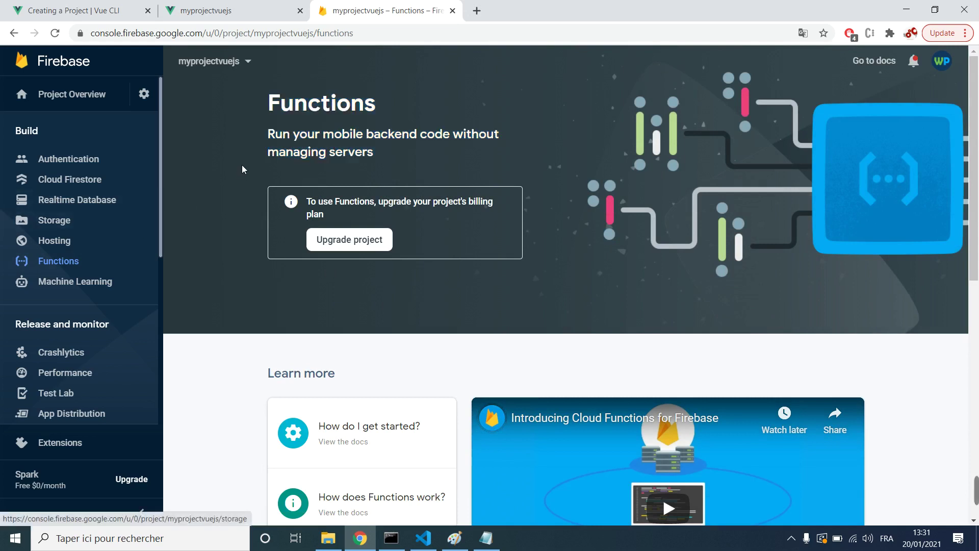
pyautogui.scroll(-2, 109, 255)
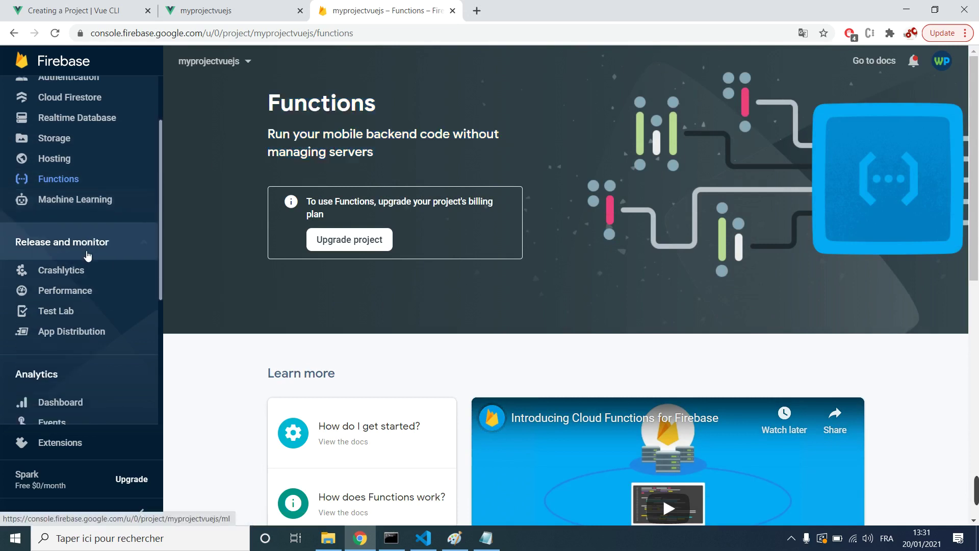
pyautogui.scroll(-6, 88, 256)
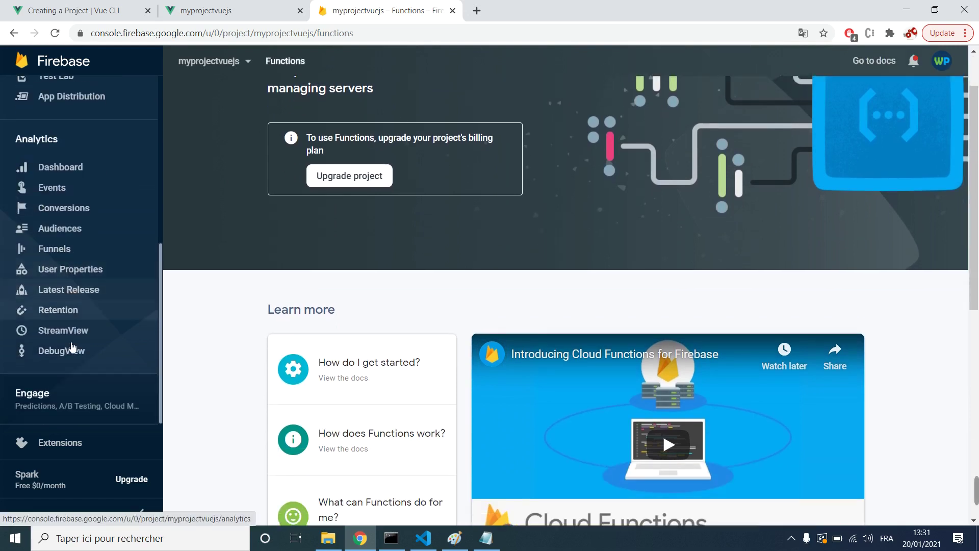
pyautogui.scroll(5, 72, 346)
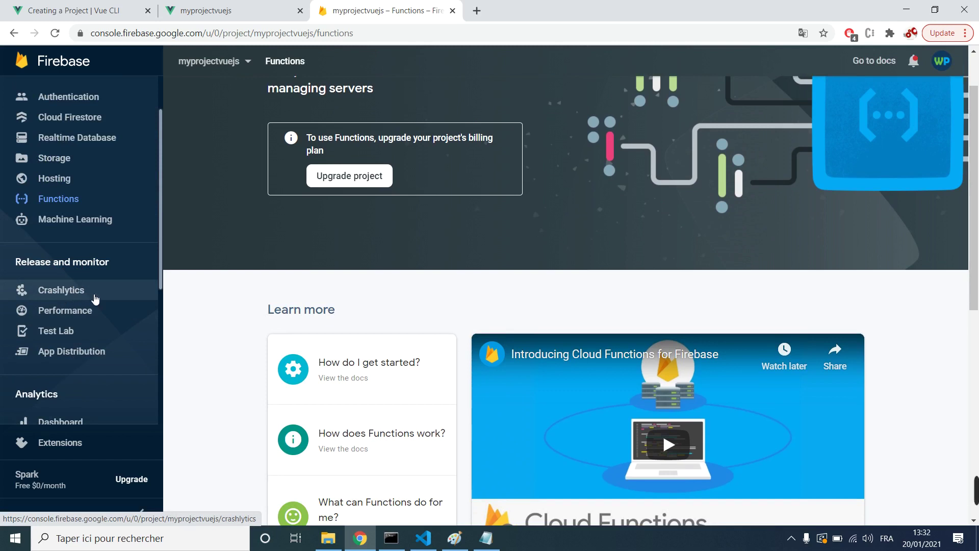
pyautogui.scroll(1, 206, 292)
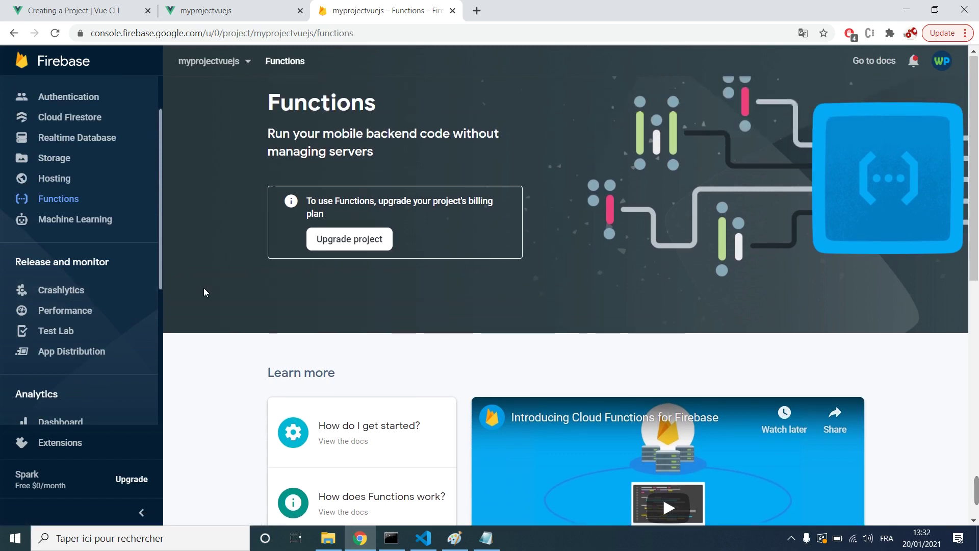
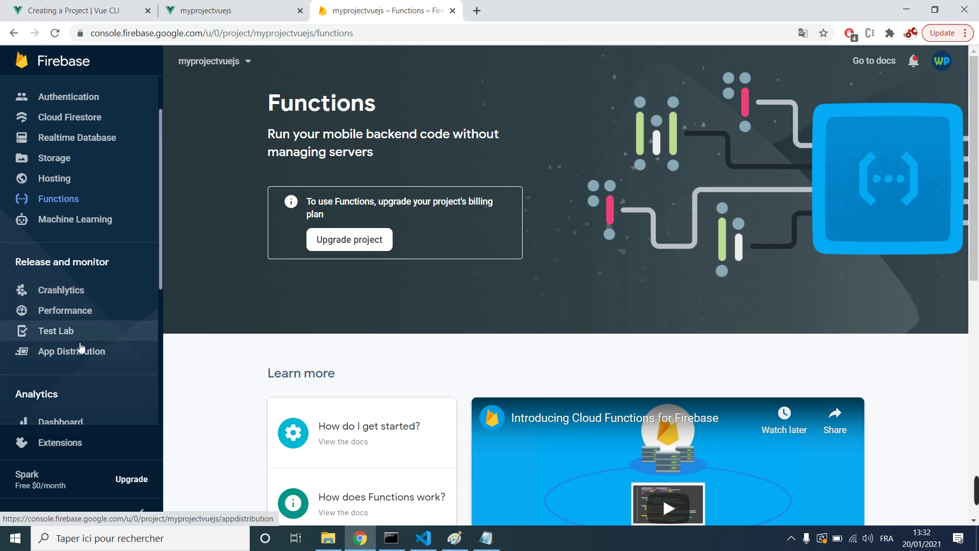
# Step: Go to the myprojectvuejs Project Overview and start adding a Web (</>) app
pyautogui.scroll(-4, 87, 347)
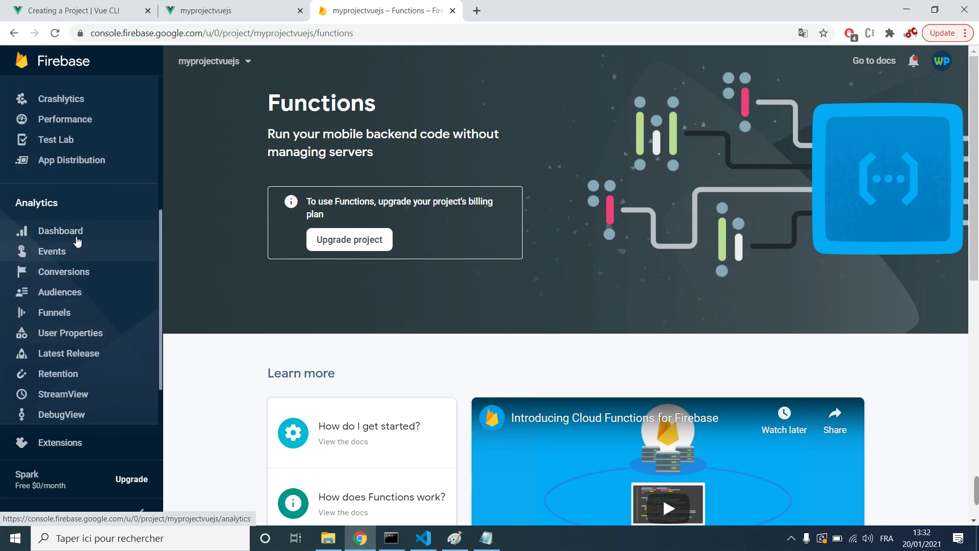
pyautogui.scroll(-2, 87, 306)
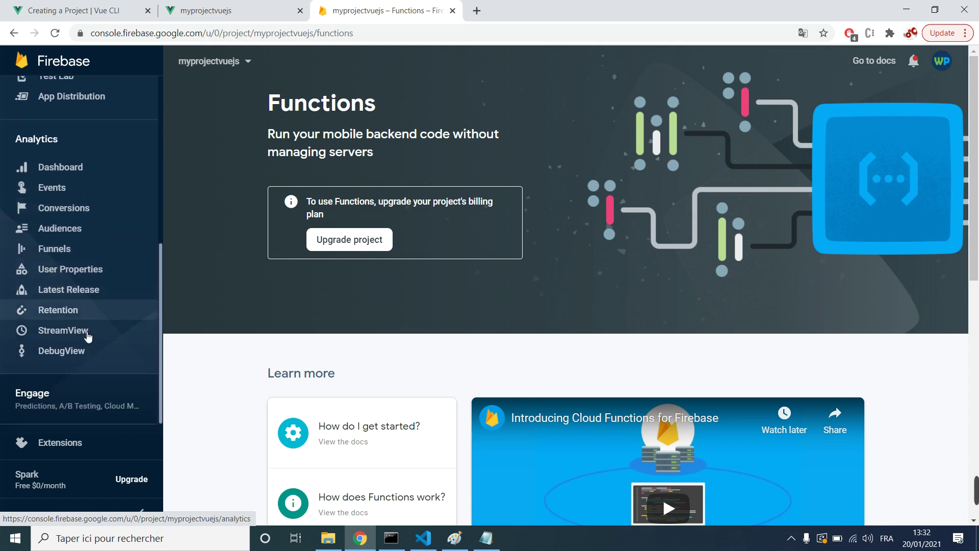
pyautogui.scroll(6, 82, 370)
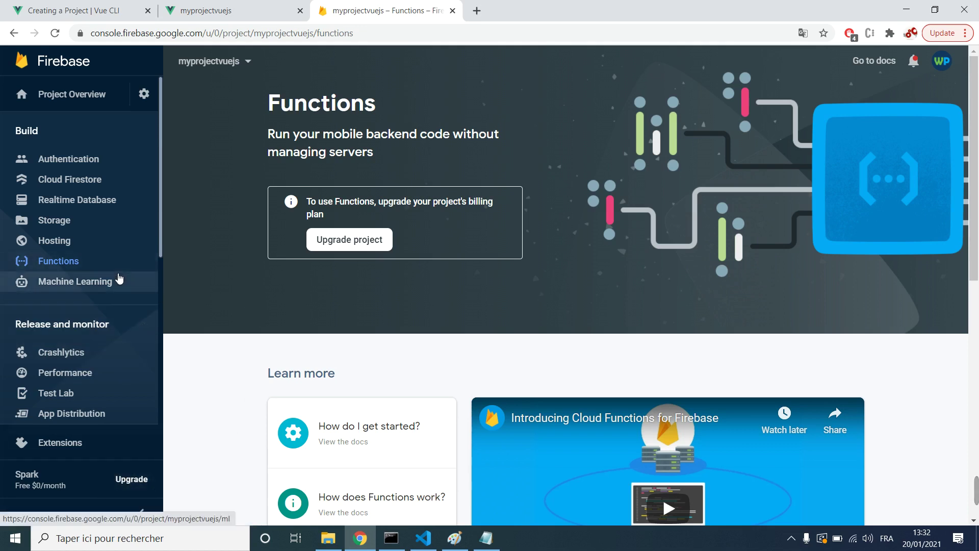
pyautogui.scroll(-6, 97, 337)
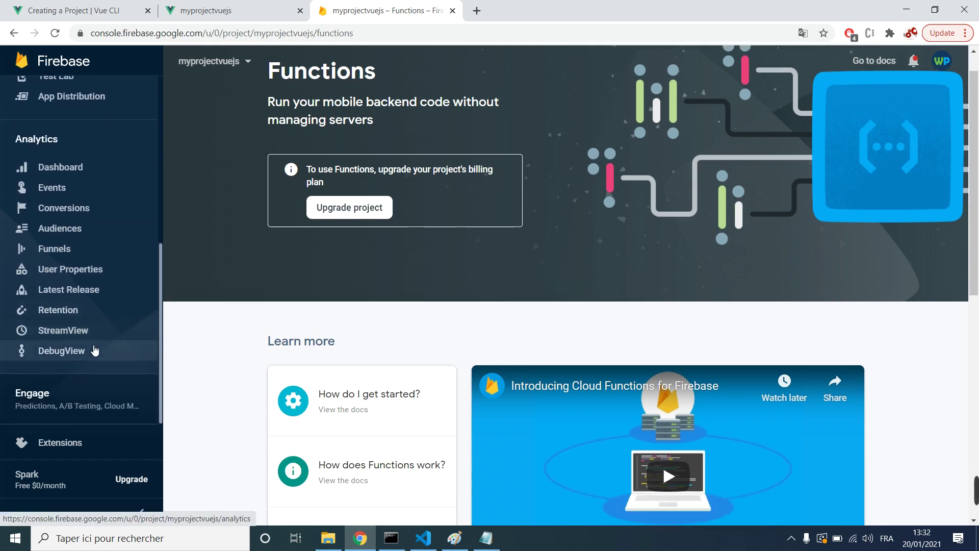
pyautogui.scroll(6, 102, 306)
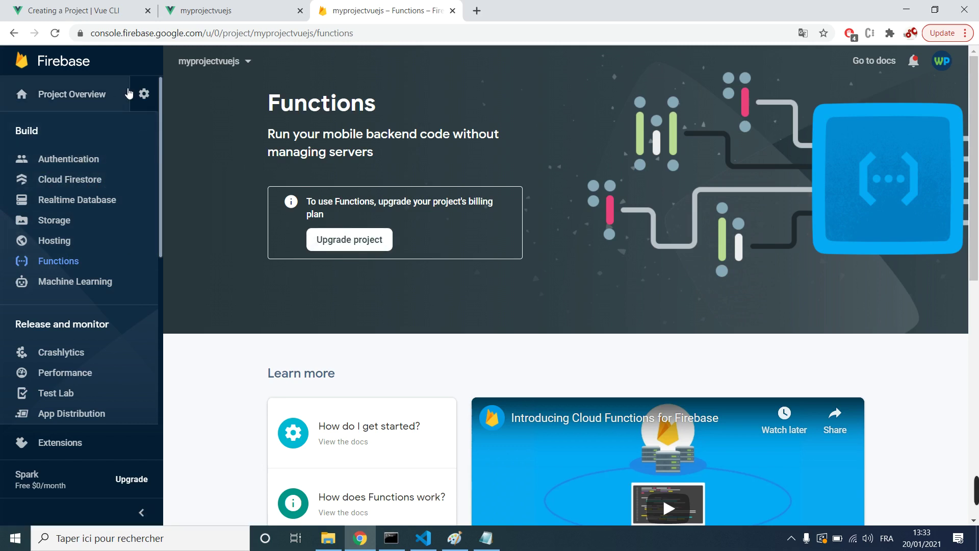
pyautogui.click(72, 97)
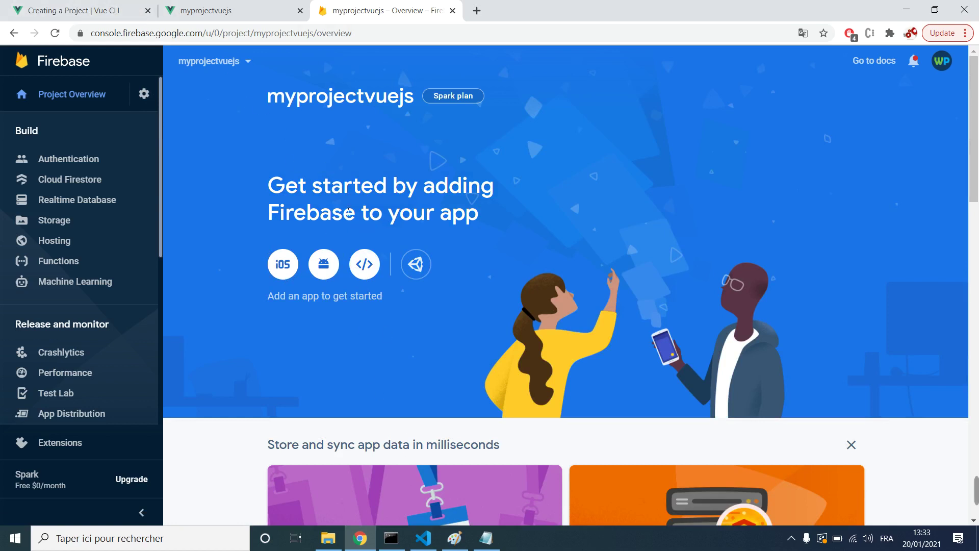
pyautogui.click(374, 267)
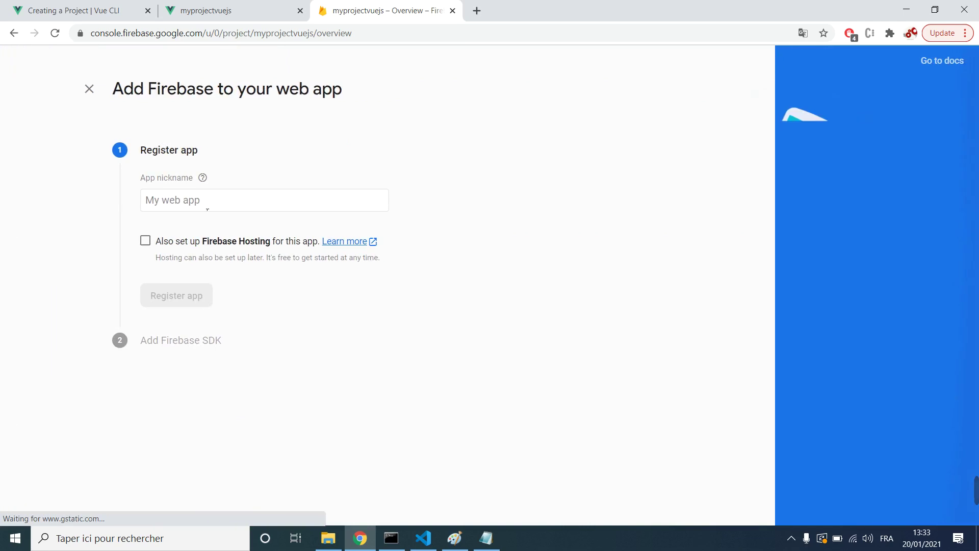
# Step: Register the web app under the nickname 'myprojectvuejs'
pyautogui.click(206, 209)
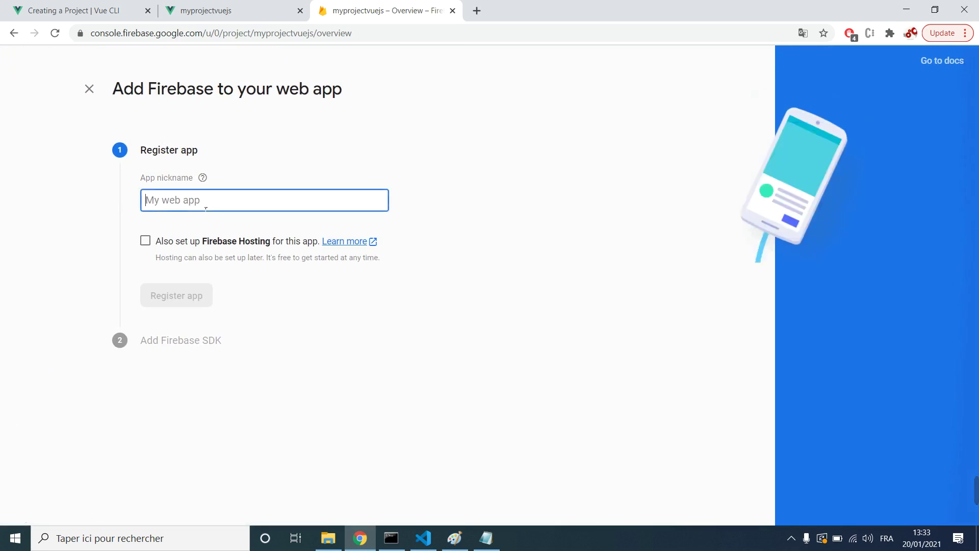
pyautogui.write('my')
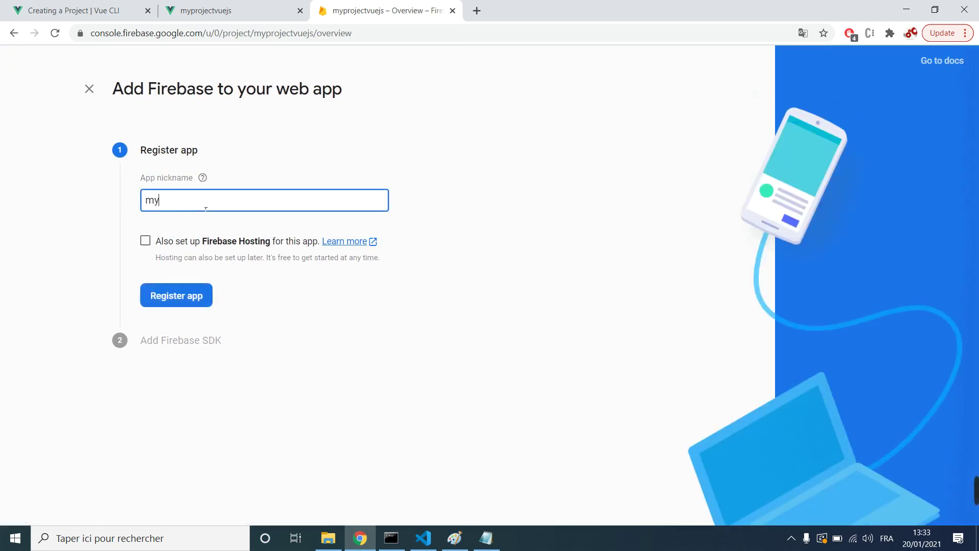
pyautogui.write('projectvuejs')
pyautogui.click(197, 299)
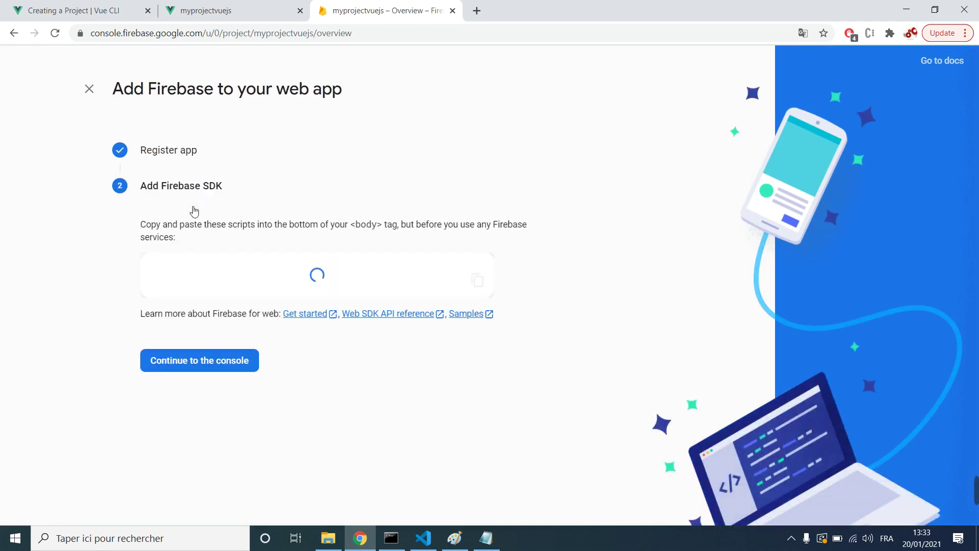
# Step: Scroll to the generated Firebase SDK script and locate the config snippet
pyautogui.scroll(-1, 211, 207)
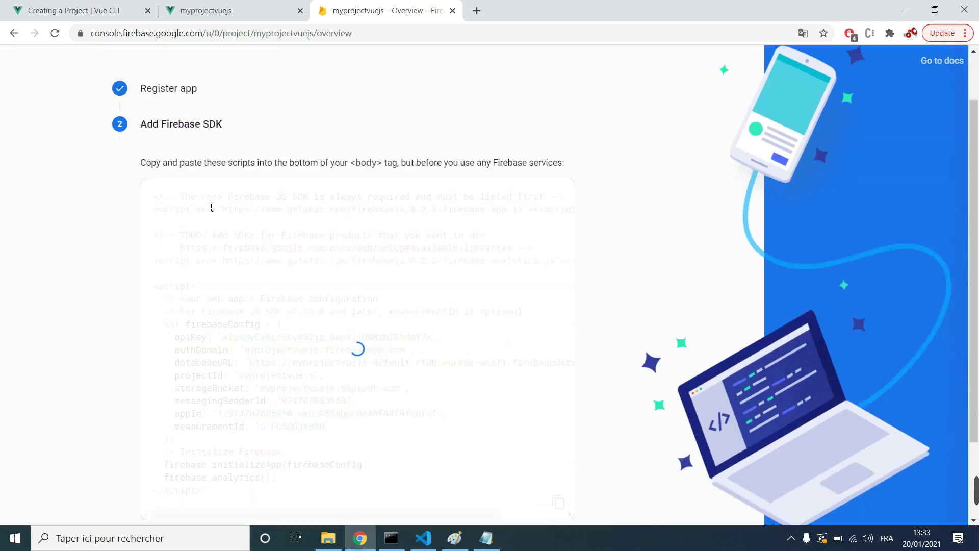
pyautogui.scroll(-1, 211, 204)
pyautogui.scroll(2, 186, 145)
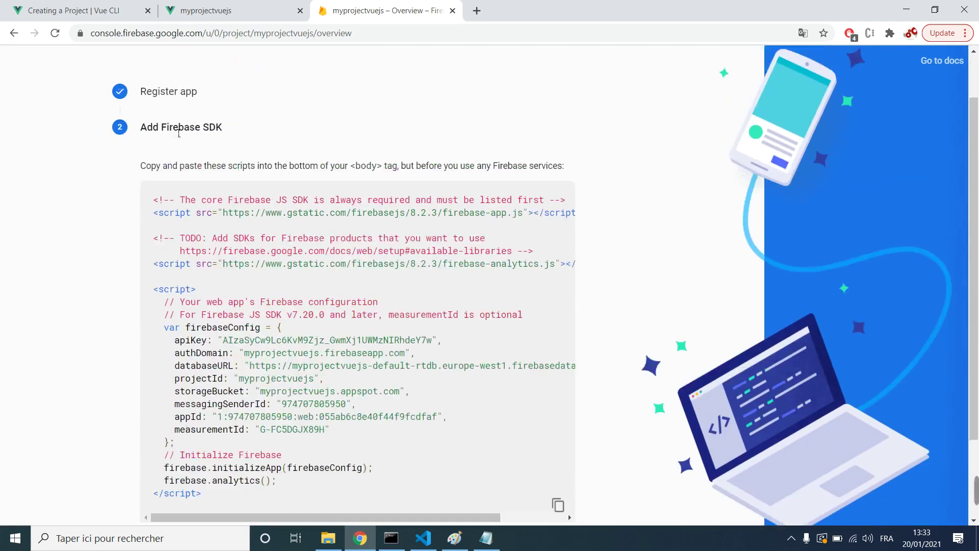
pyautogui.scroll(-3, 180, 168)
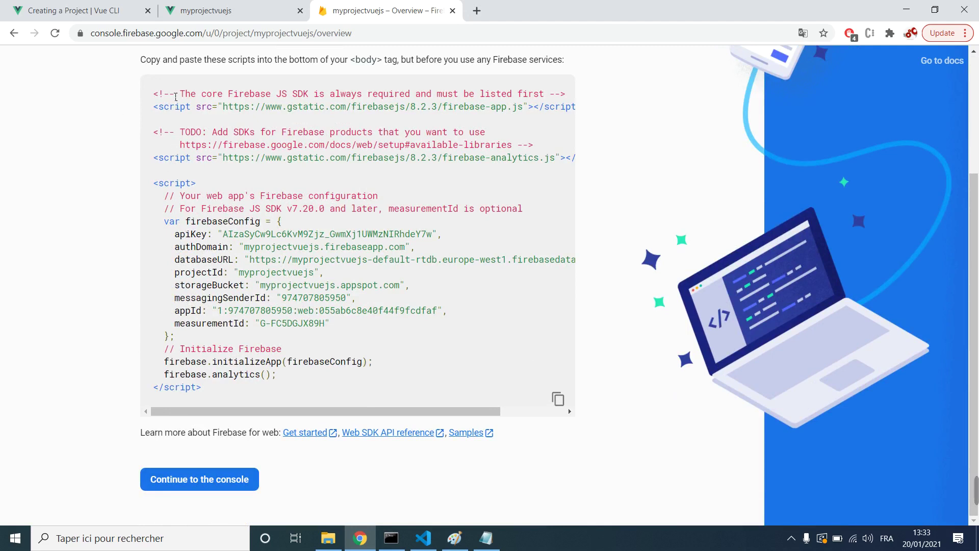
pyautogui.moveTo(153, 95); pyautogui.dragTo(154, 94)
pyautogui.click(239, 366)
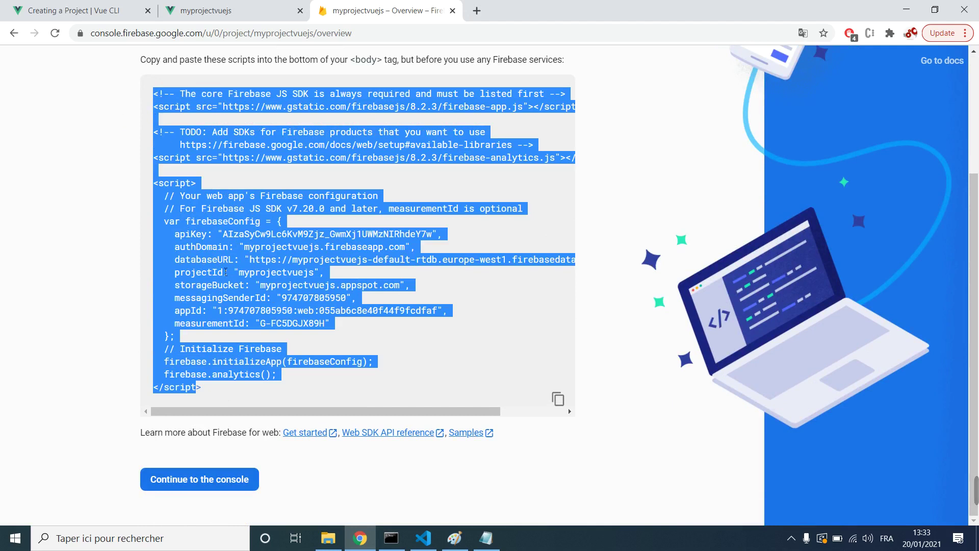
pyautogui.click(225, 271)
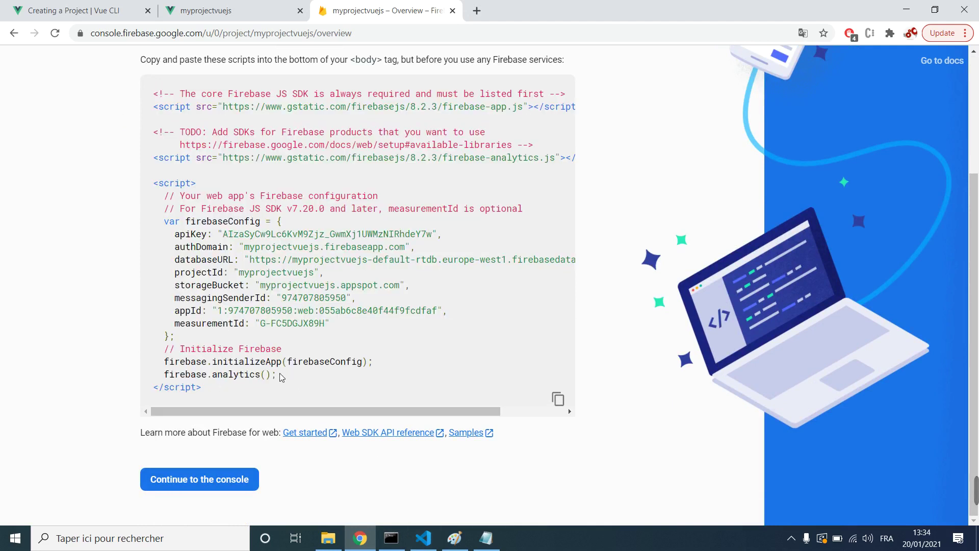
pyautogui.moveTo(279, 377); pyautogui.dragTo(223, 376)
pyautogui.click(173, 228)
# Step: Copy the code from 'var firebaseConfig' through 'firebase.analytics();' and minimize the browser
pyautogui.moveTo(172, 228); pyautogui.dragTo(278, 379)
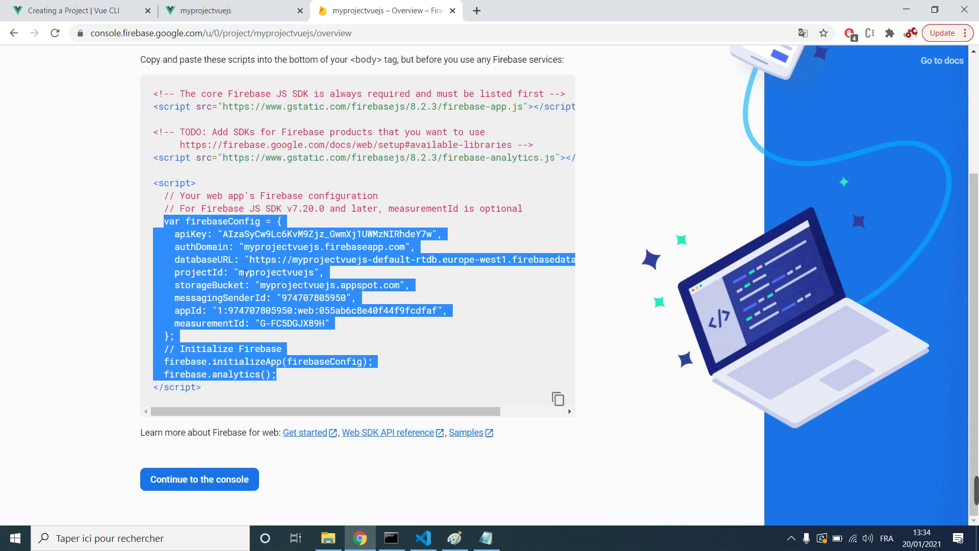
pyautogui.rightClick(239, 268)
pyautogui.click(256, 279)
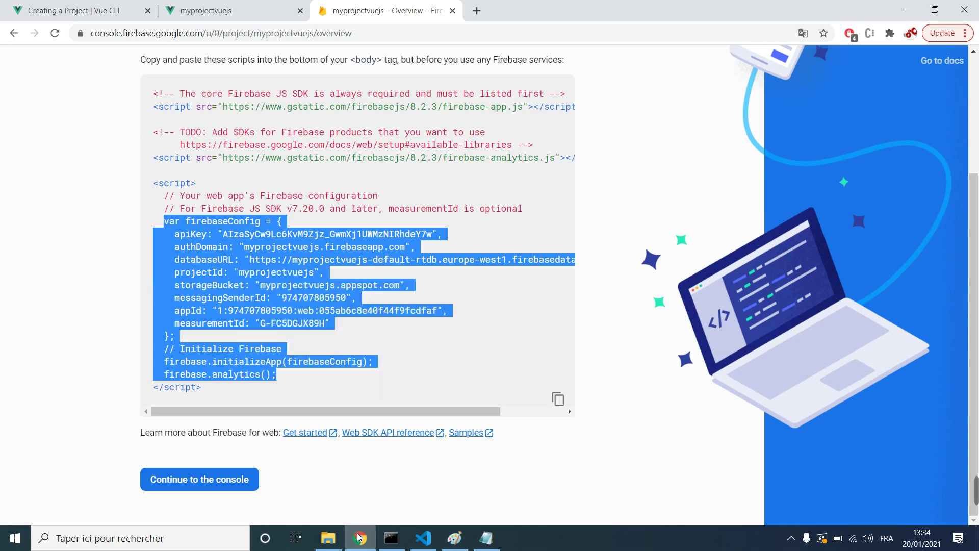
pyautogui.click(360, 538)
# Step: Launch a new Command Prompt by searching 'cmd' in Windows search
pyautogui.click(391, 538)
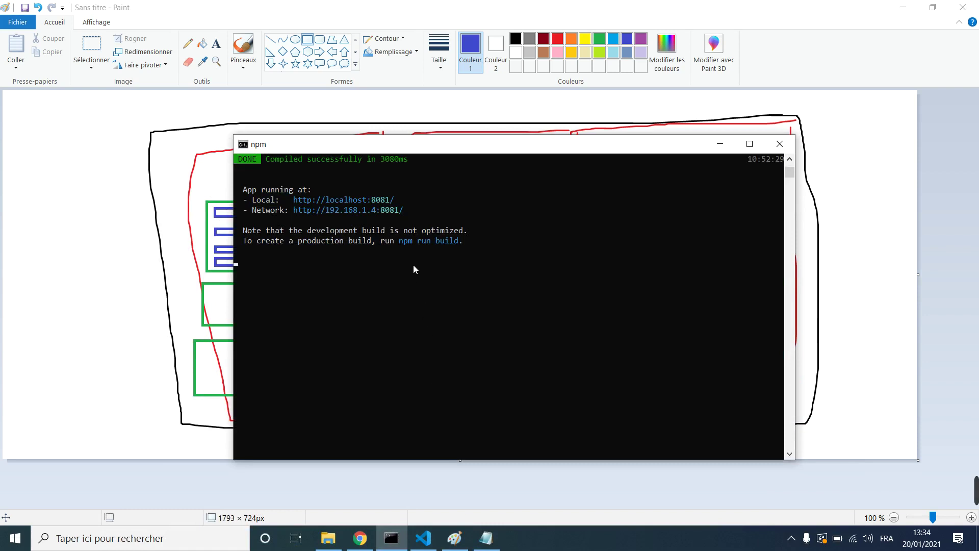
pyautogui.click(133, 540)
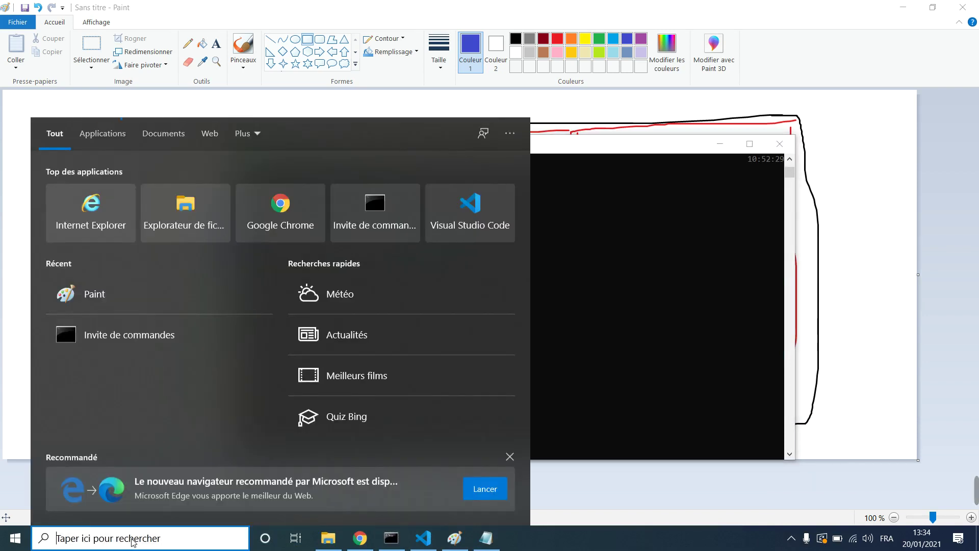
pyautogui.write('v')
pyautogui.press('BackSpace')
pyautogui.write('cmd')
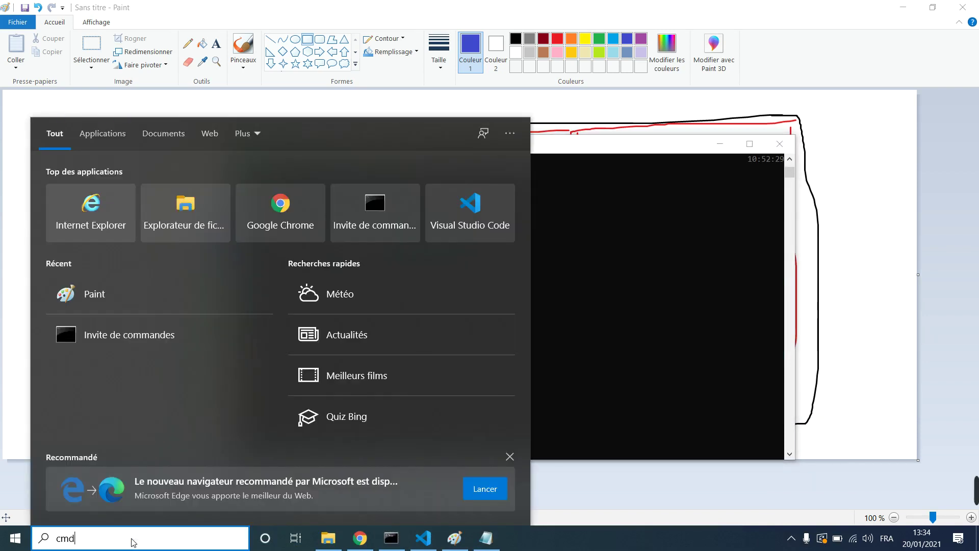
pyautogui.press('Return')
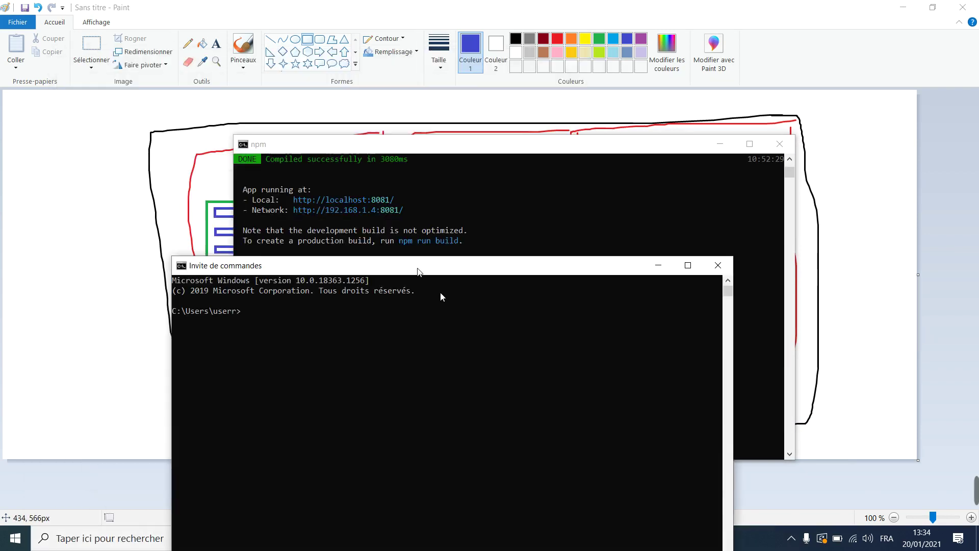
# Step: Change the prompt's directory to myprojectvuejs and enter 'npm i firebase'
pyautogui.moveTo(417, 270); pyautogui.dragTo(479, 309)
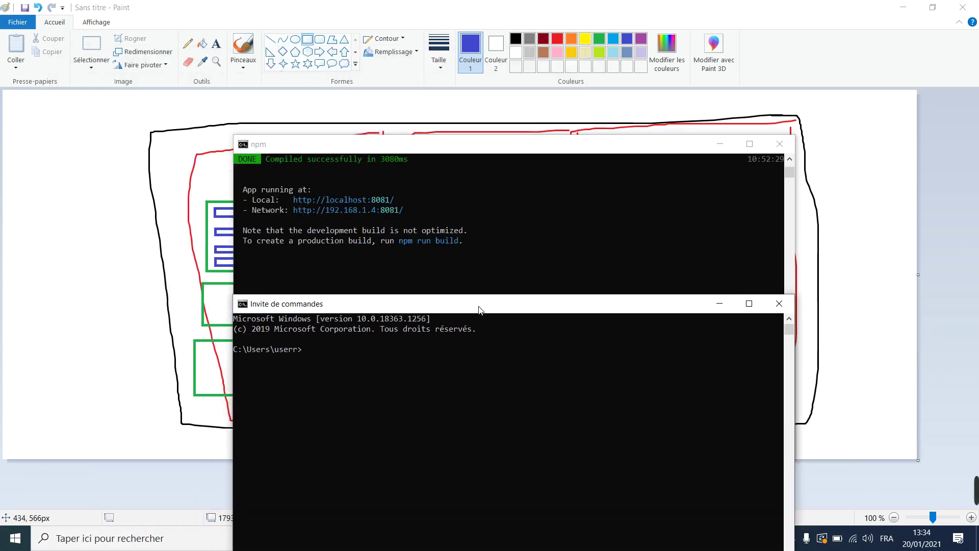
pyautogui.write('cd myprojectvuejs')
pyautogui.press('Return')
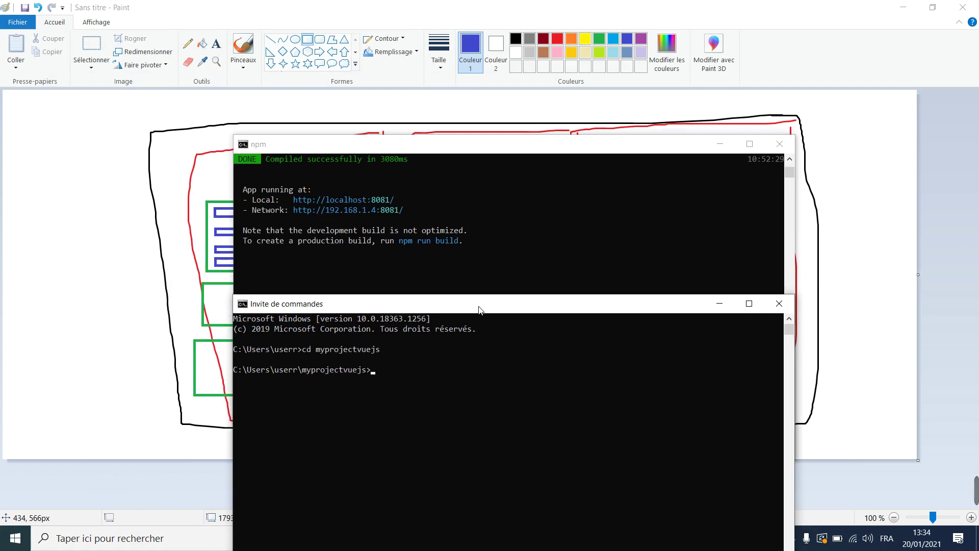
pyautogui.write('npm i firebase')
pyautogui.press('Return')
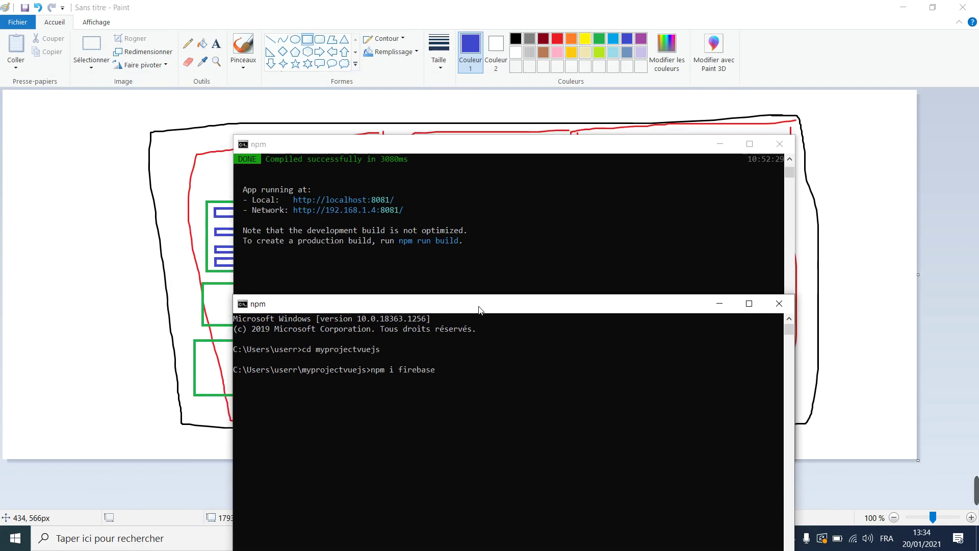
pyautogui.moveTo(479, 308); pyautogui.dragTo(483, 230)
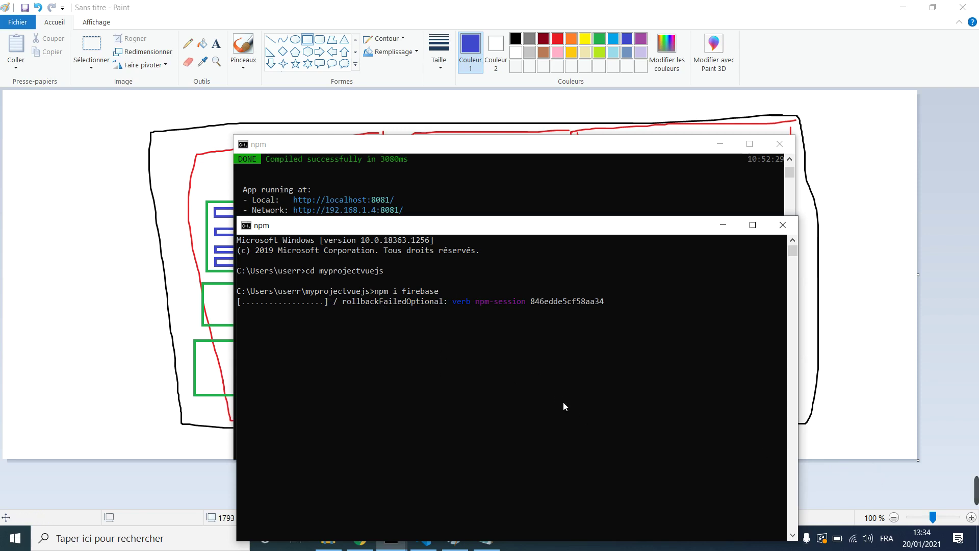
pyautogui.moveTo(958, 494)
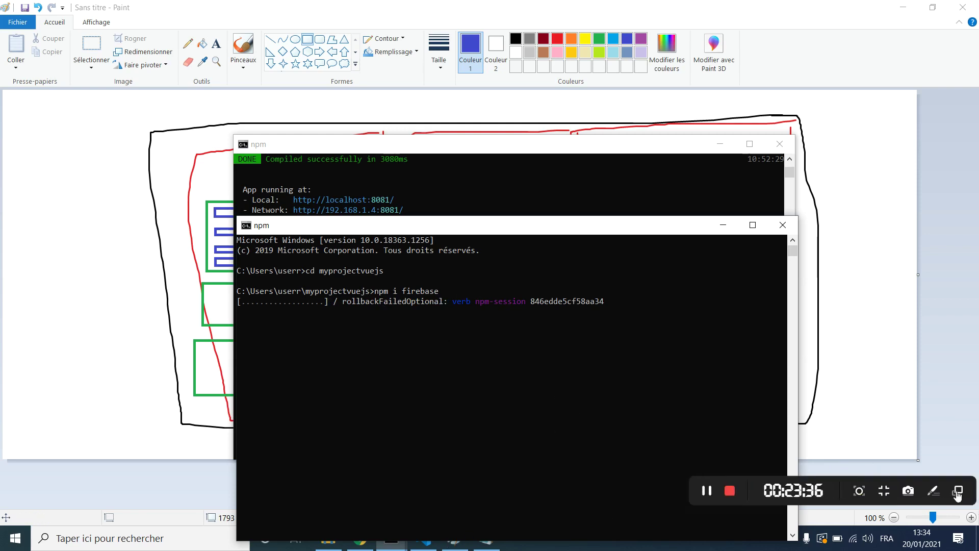
pyautogui.click(707, 491)
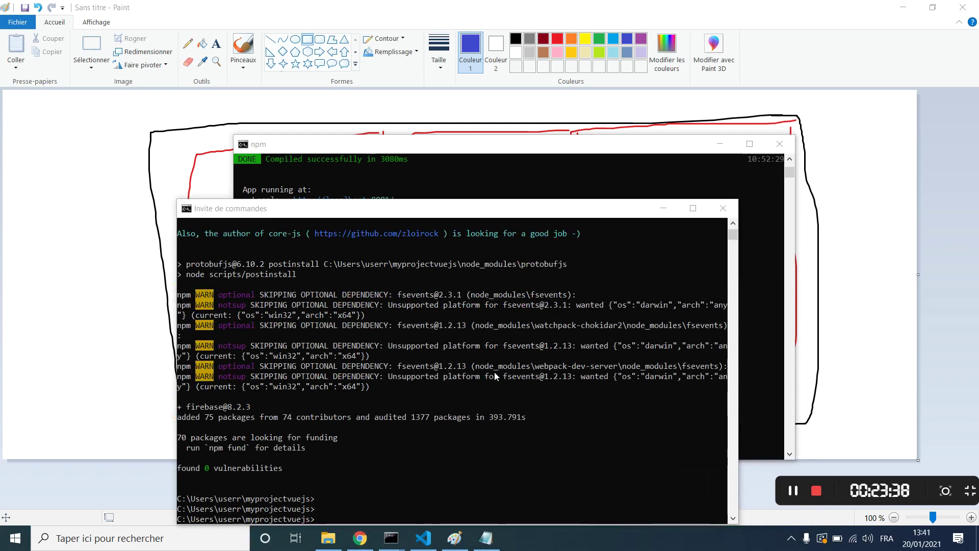
pyautogui.moveTo(973, 498)
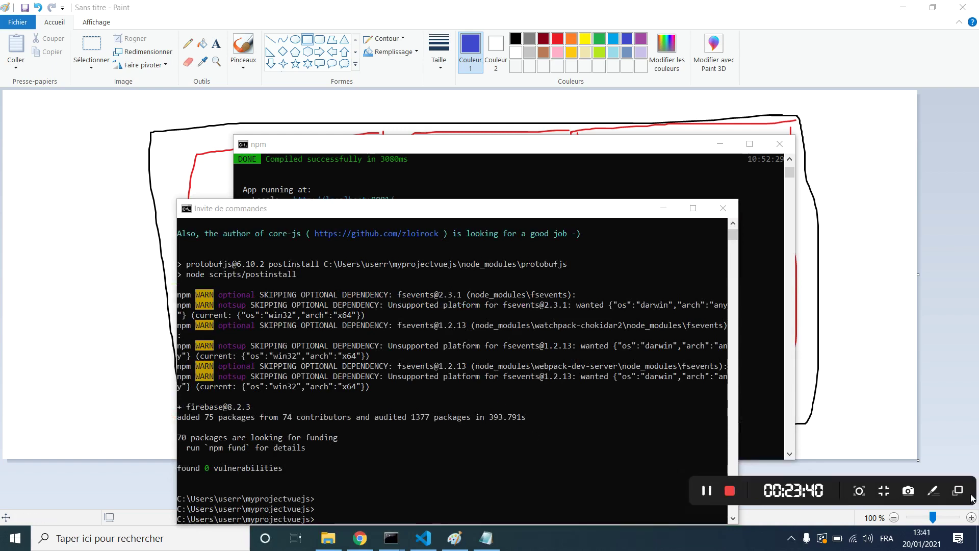